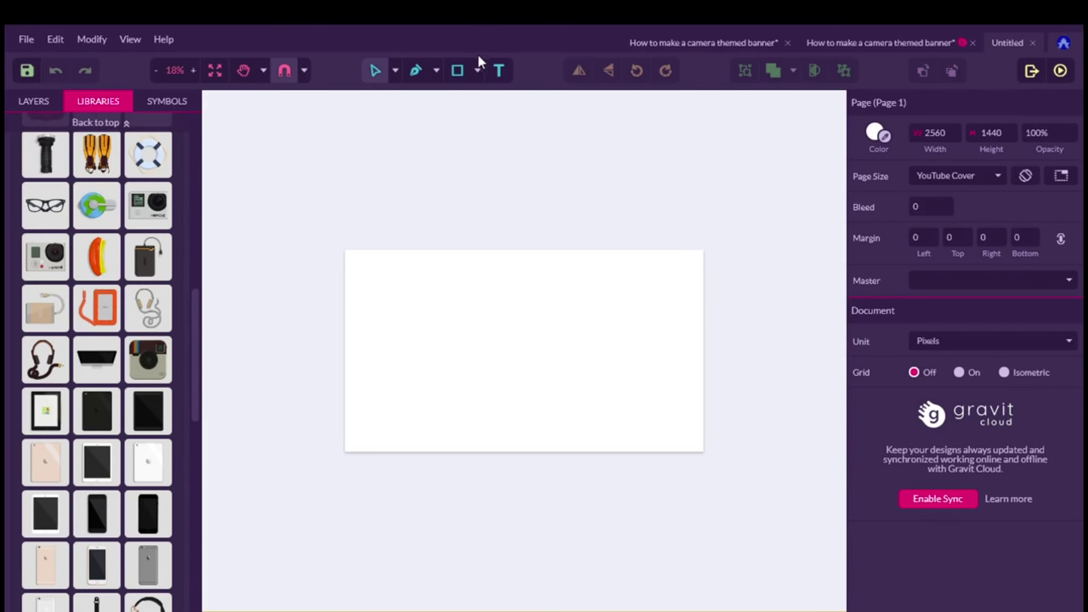
Browse the Illustrations library and add the black canoncamera illustration to the page.
scroll(100, 228, "up", 10)
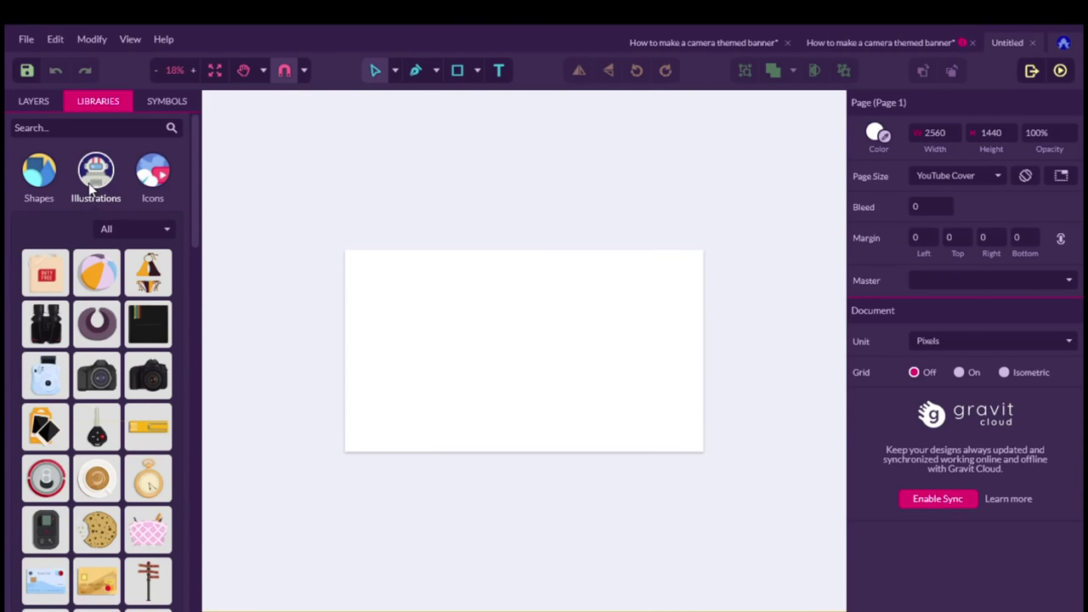
left_click(89, 183)
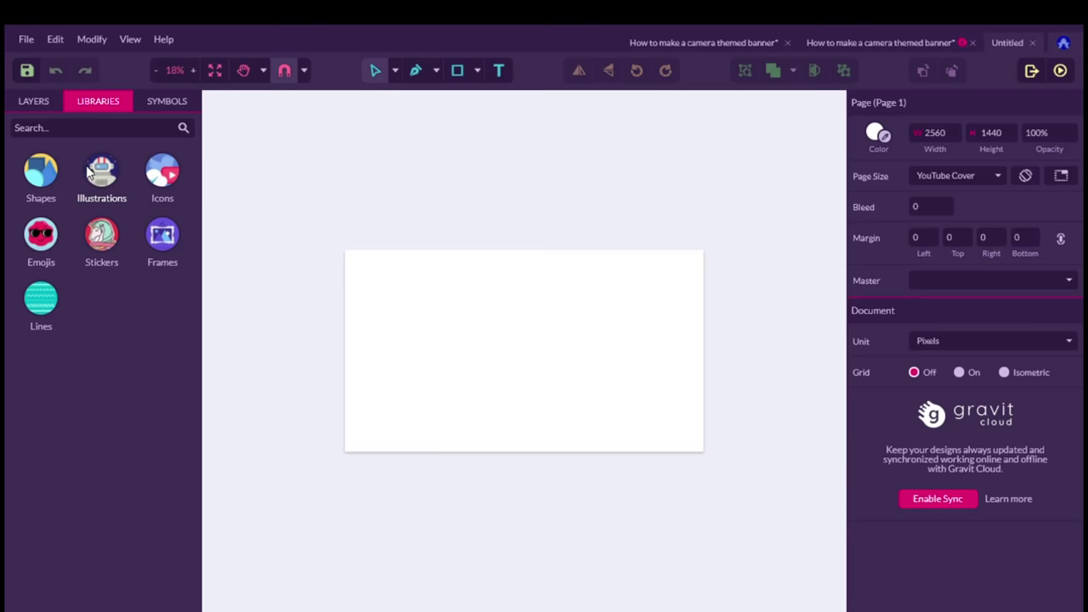
left_click(104, 194)
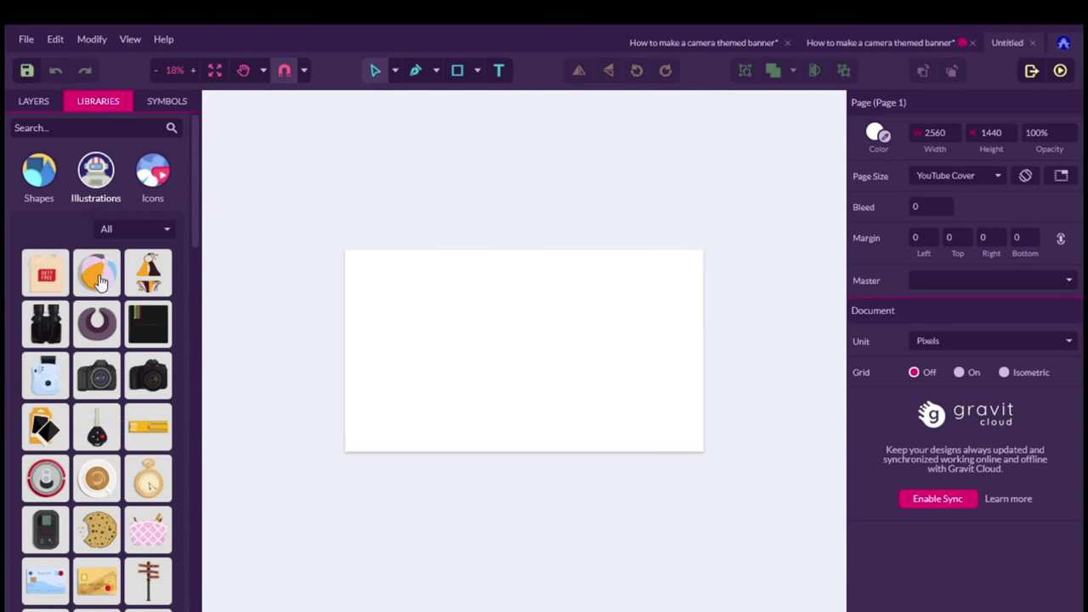
scroll(100, 255, "down", 3)
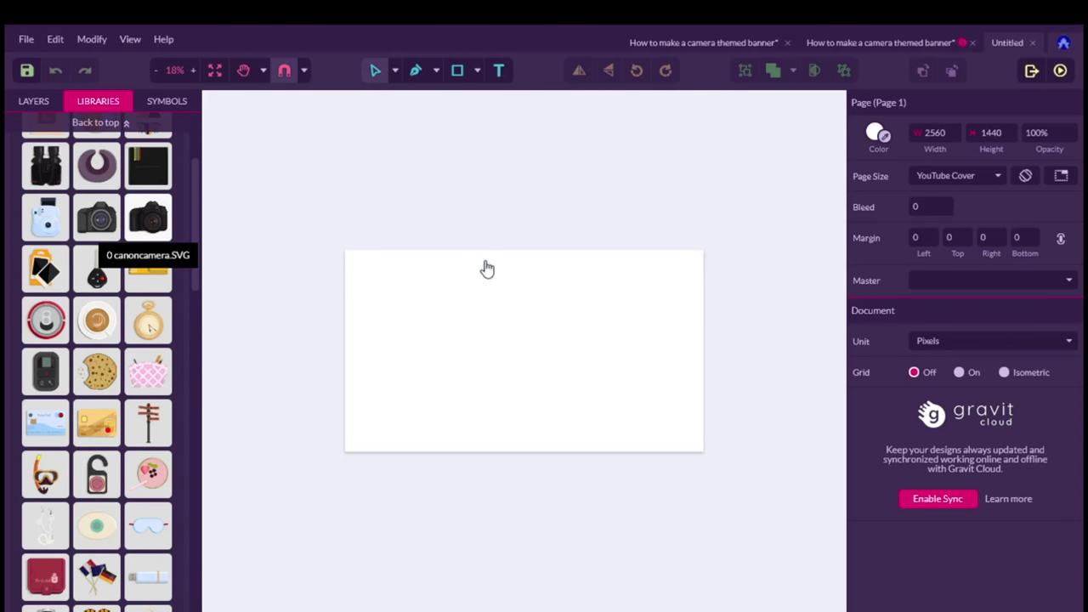
scroll(587, 369, "up", 3)
scroll(587, 369, "down", 3)
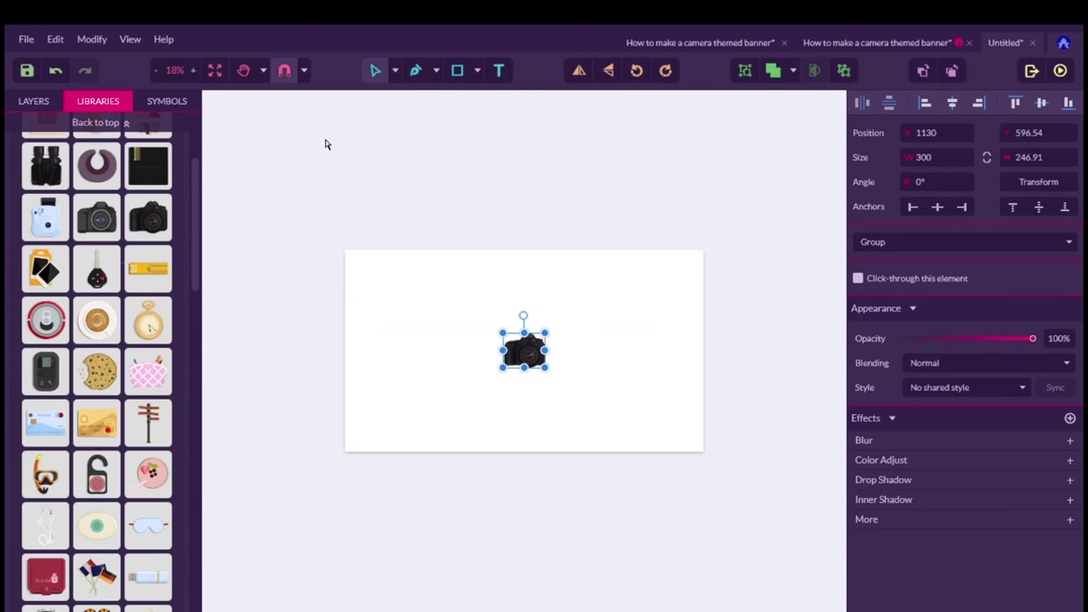
Fit the whole page in view and enlarge the camera illustration to roughly three times its size.
left_click(179, 72)
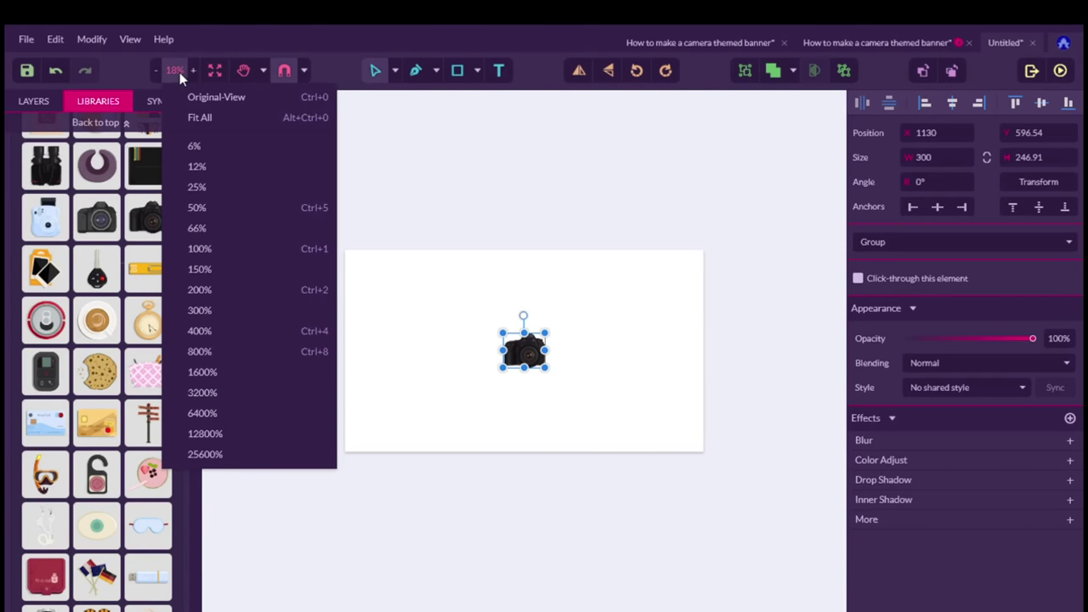
left_click(206, 117)
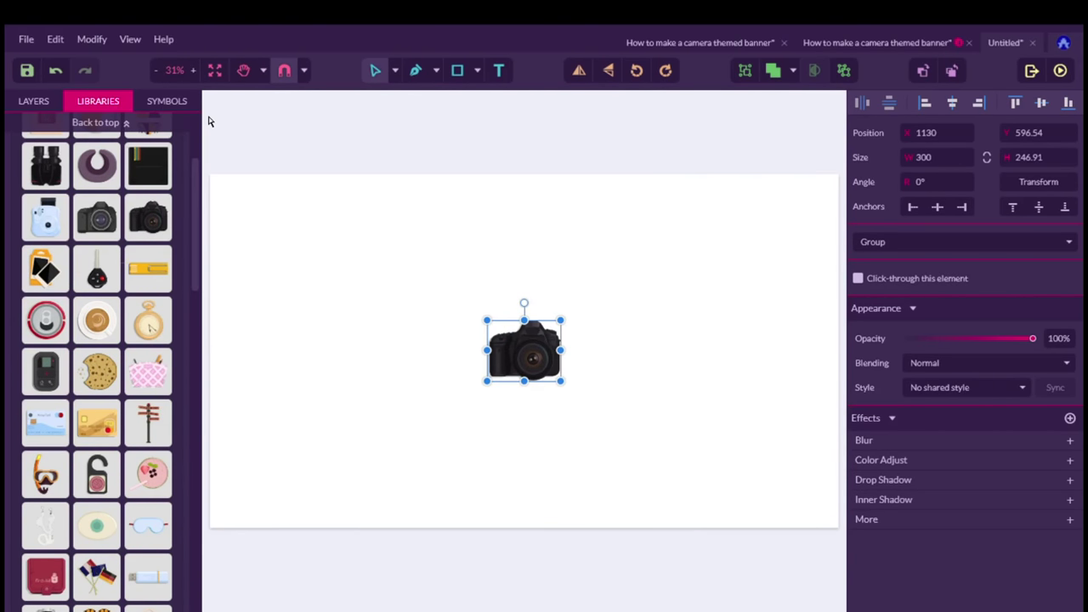
left_click_drag(561, 381, 708, 509)
Try to select the whole camera and move it toward the page's upper left.
left_click_drag(612, 345, 508, 311)
left_click(578, 366)
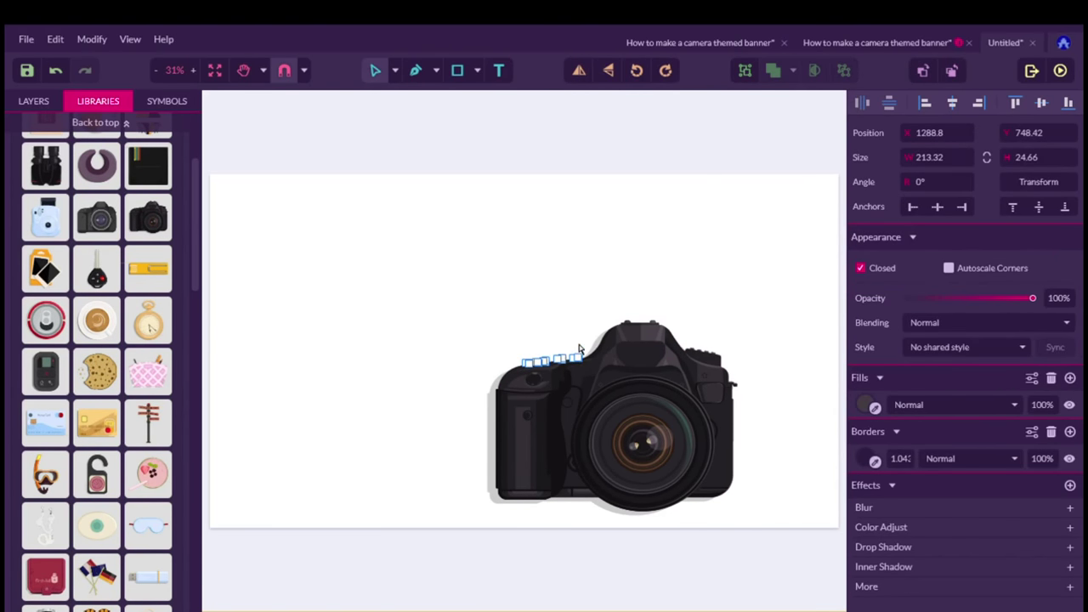
left_click(535, 317)
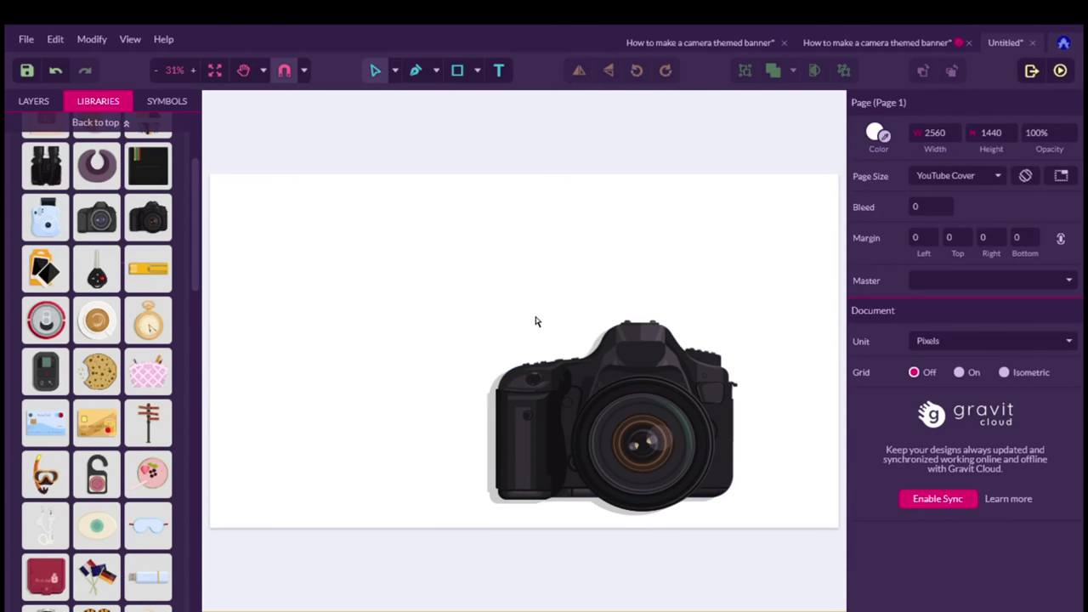
left_click(616, 387)
left_click(595, 350)
left_click(577, 326)
left_click_drag(608, 354, 536, 285)
left_click(551, 320)
Switch to the Pointer tool, enlarge the camera group to 1303 by about 1007 px, and place it near the page's center.
left_click(379, 70)
left_click(401, 94)
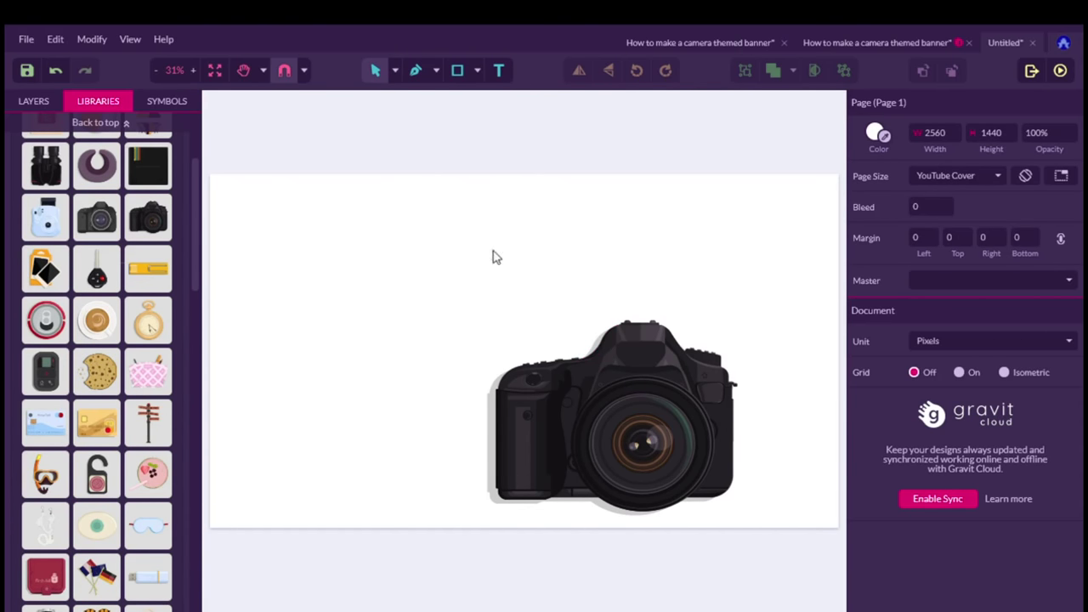
left_click(569, 381)
left_click_drag(574, 384, 489, 315)
left_click_drag(652, 451, 723, 507)
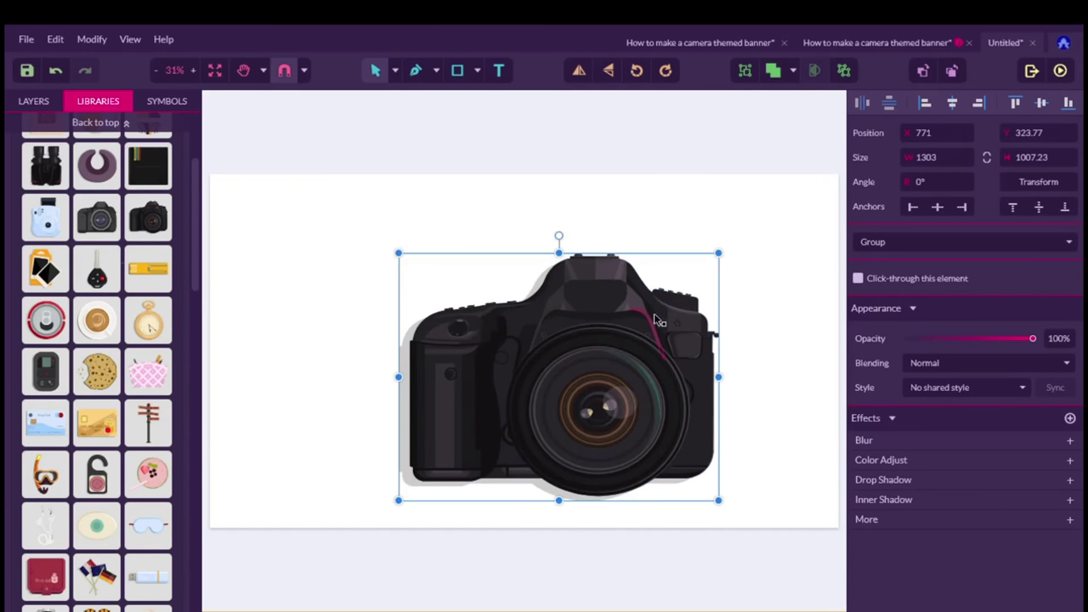
left_click_drag(660, 263, 629, 238)
left_click(770, 367)
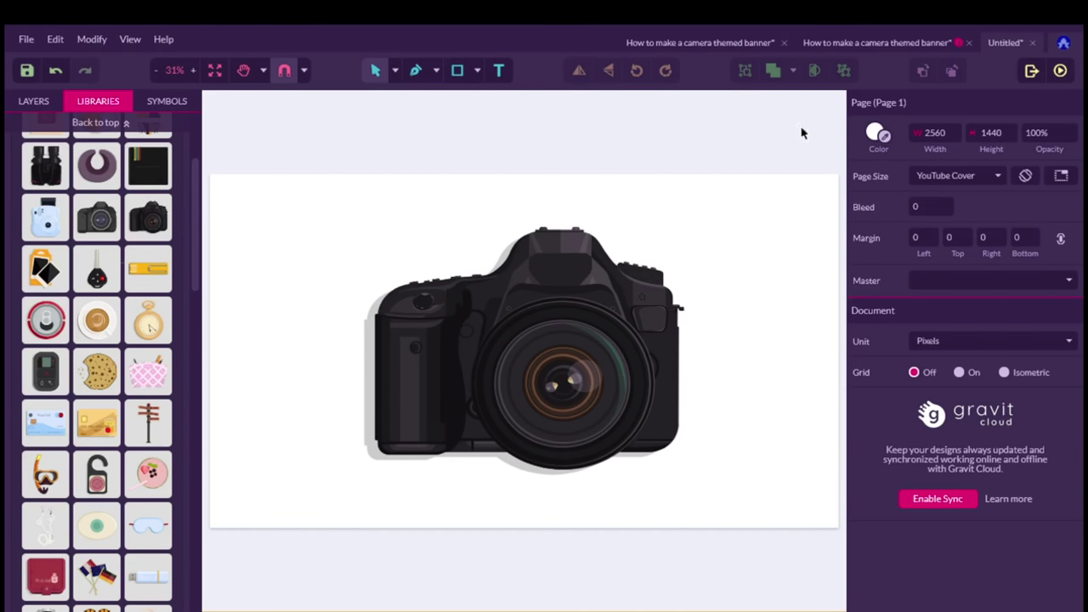
Set the page background color to the blue-gray #607D8B.
left_click(876, 134)
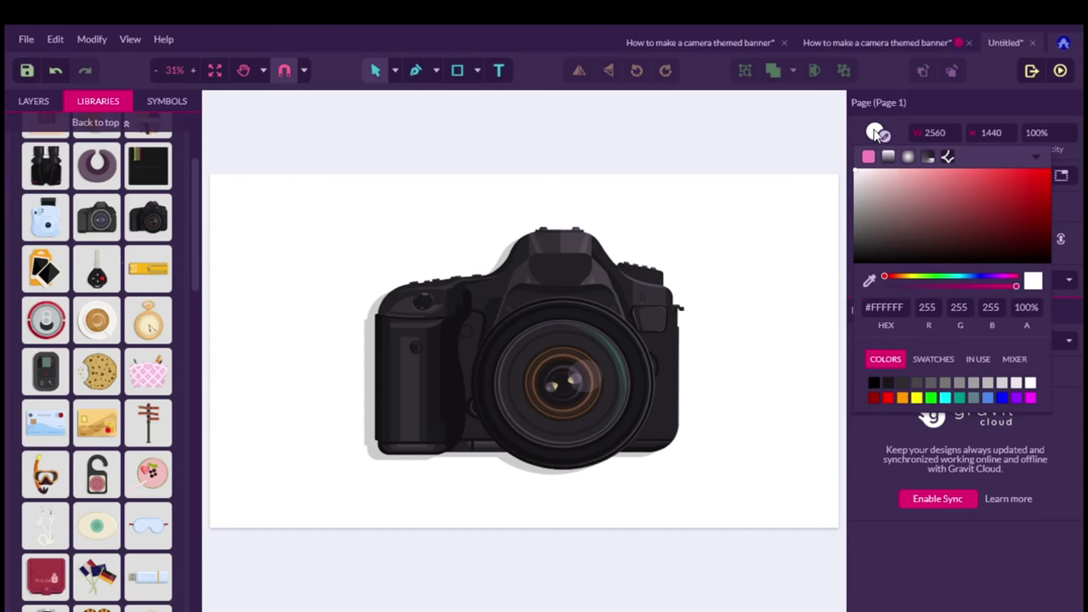
left_click(978, 399)
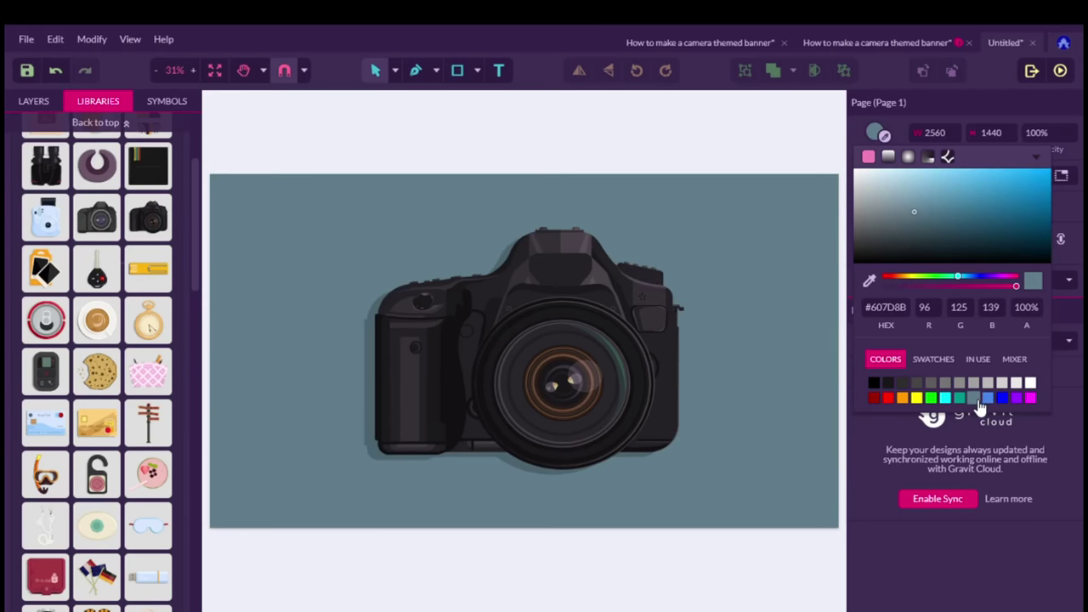
left_click(801, 373)
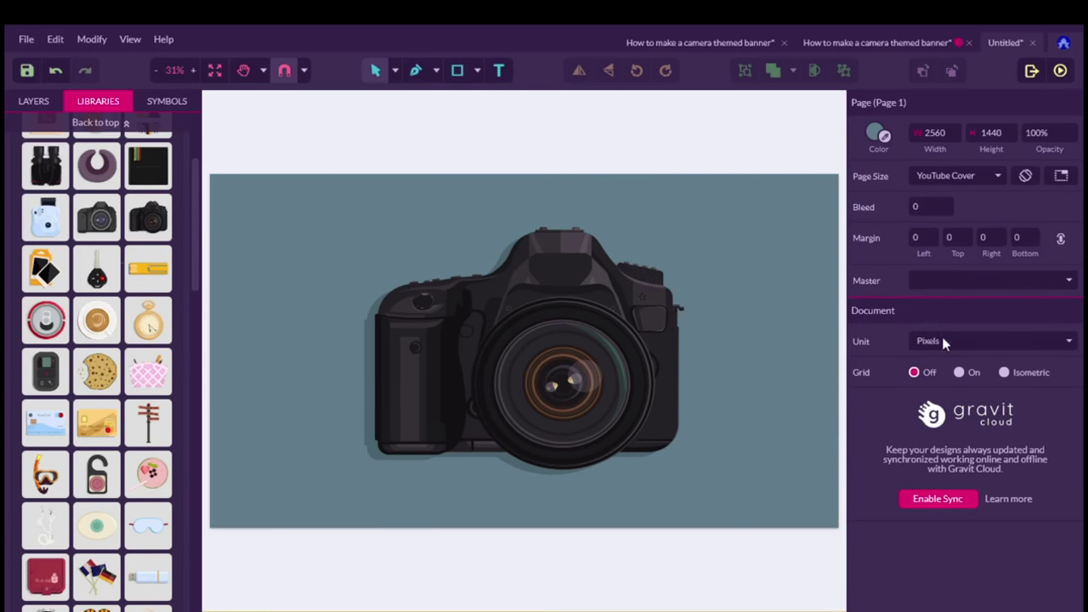
Add the camera remote illustration, enlarge it to about 546 by 846 px, and place it along the camera's right edge.
scroll(97, 268, "down", 3)
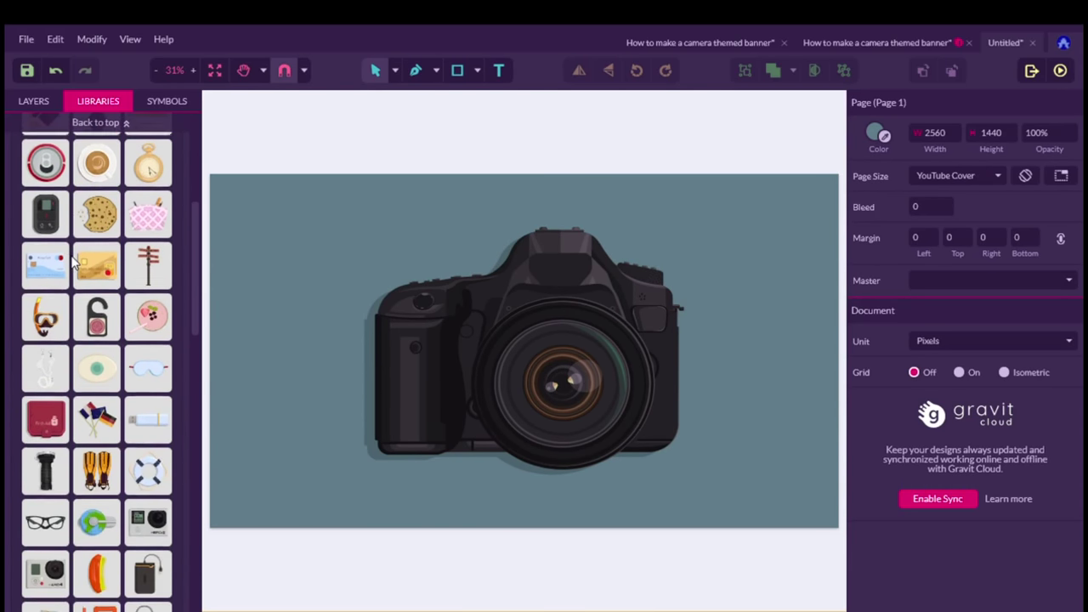
scroll(41, 281, "up", 5)
scroll(43, 298, "down", 2)
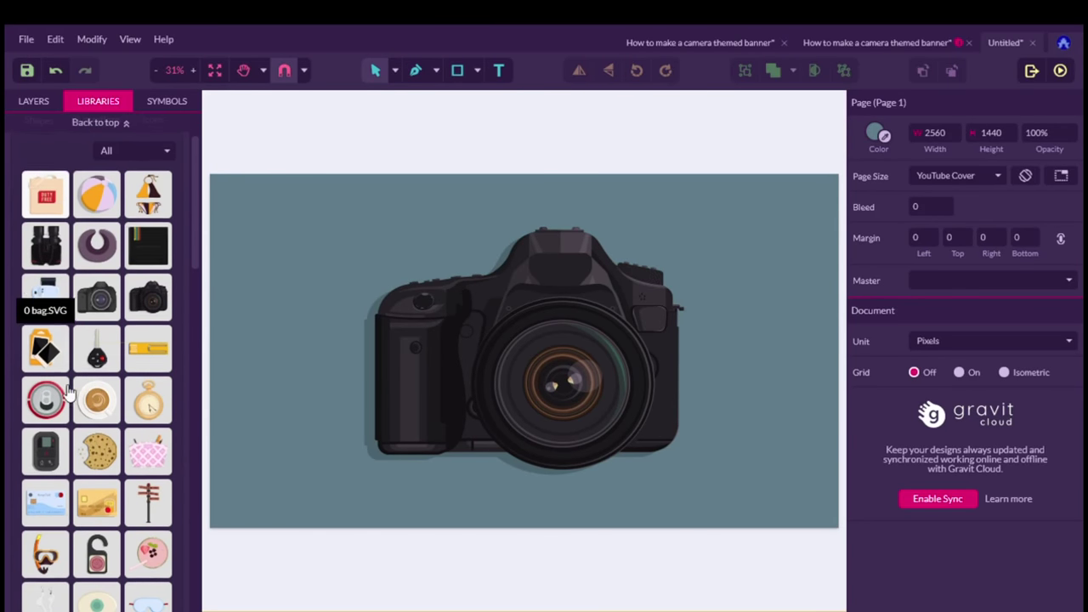
left_click(71, 441)
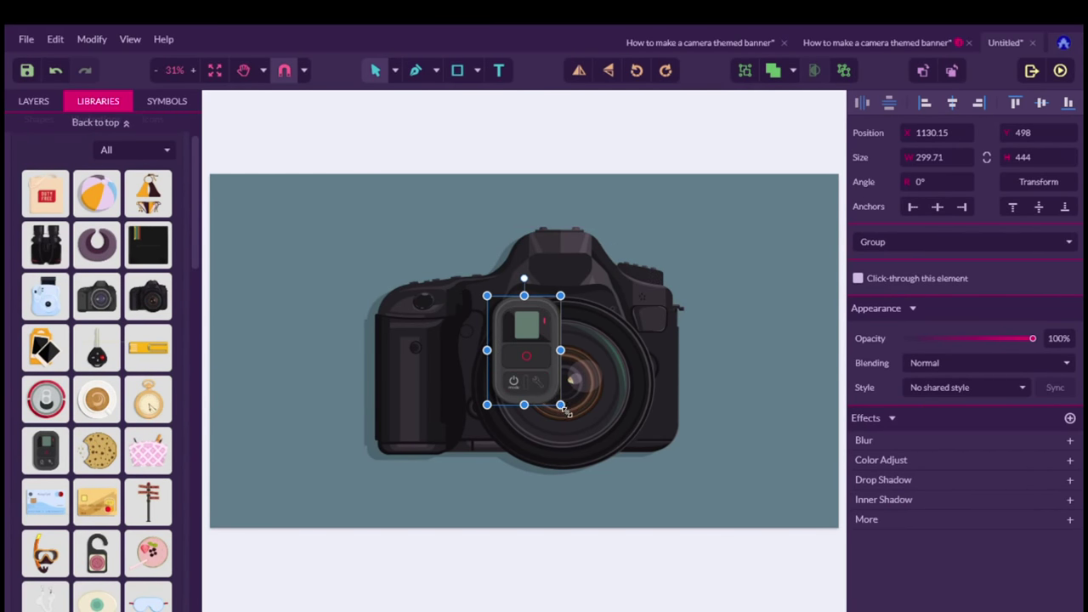
left_click_drag(566, 412, 621, 504)
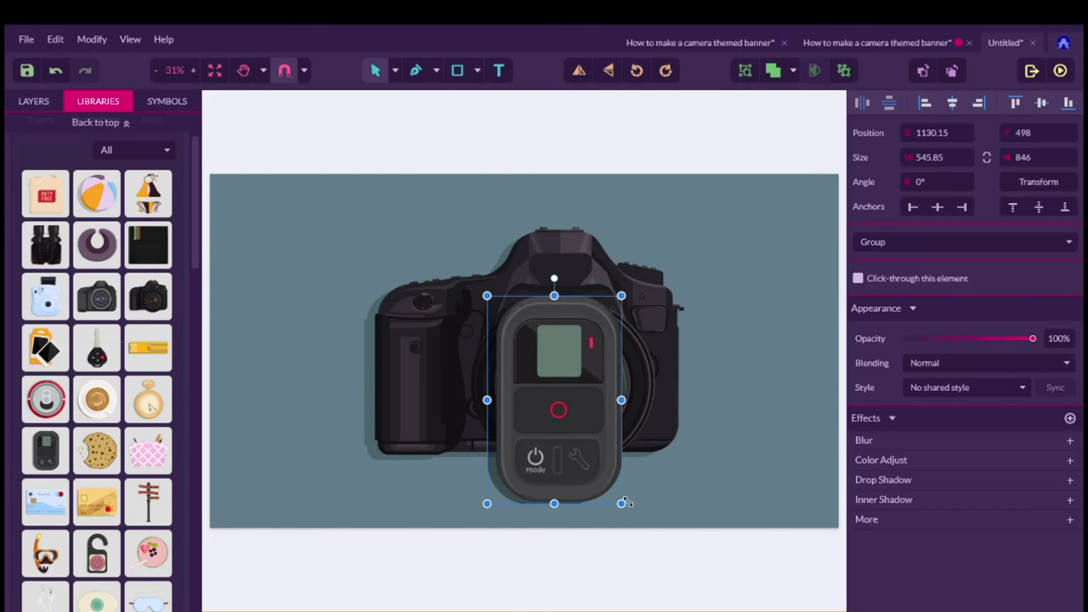
left_click_drag(618, 310, 792, 245)
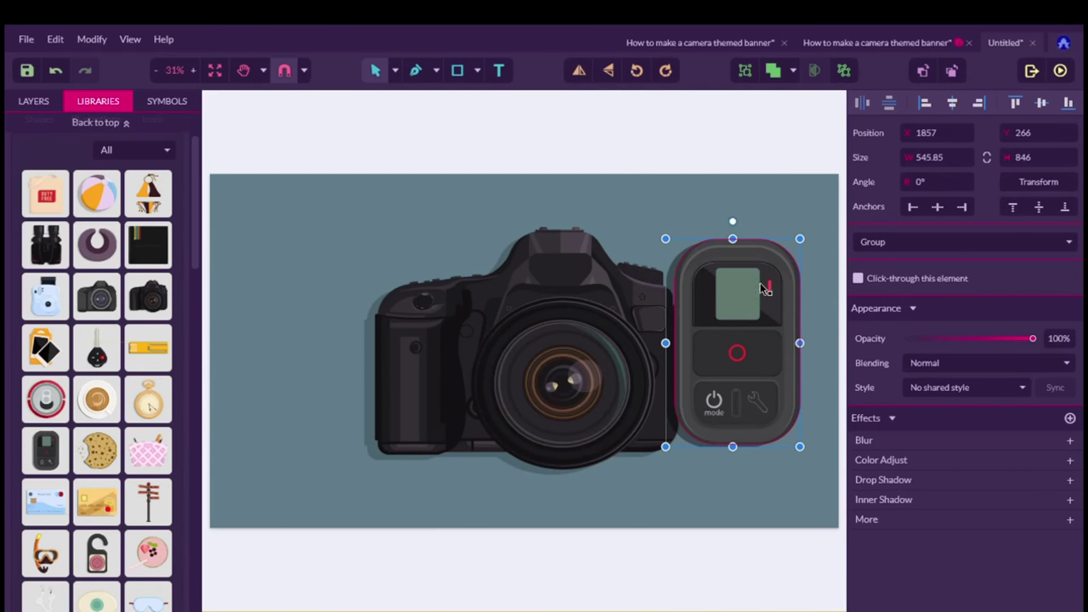
Select the remote's middle panel with the record button and set its fill color to blue #0073FF.
double_click(770, 363)
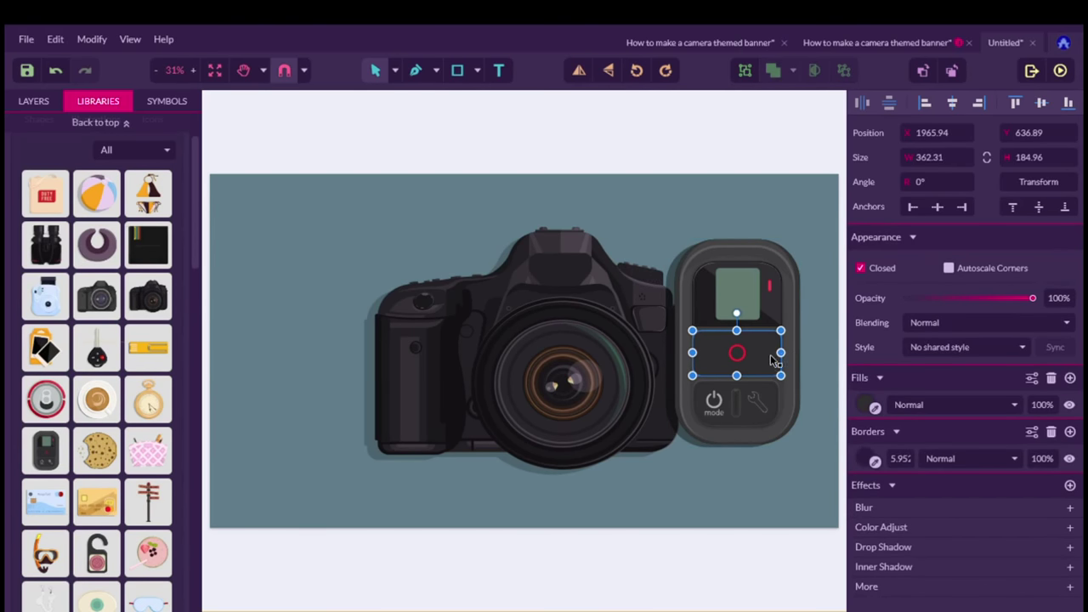
left_click(865, 400)
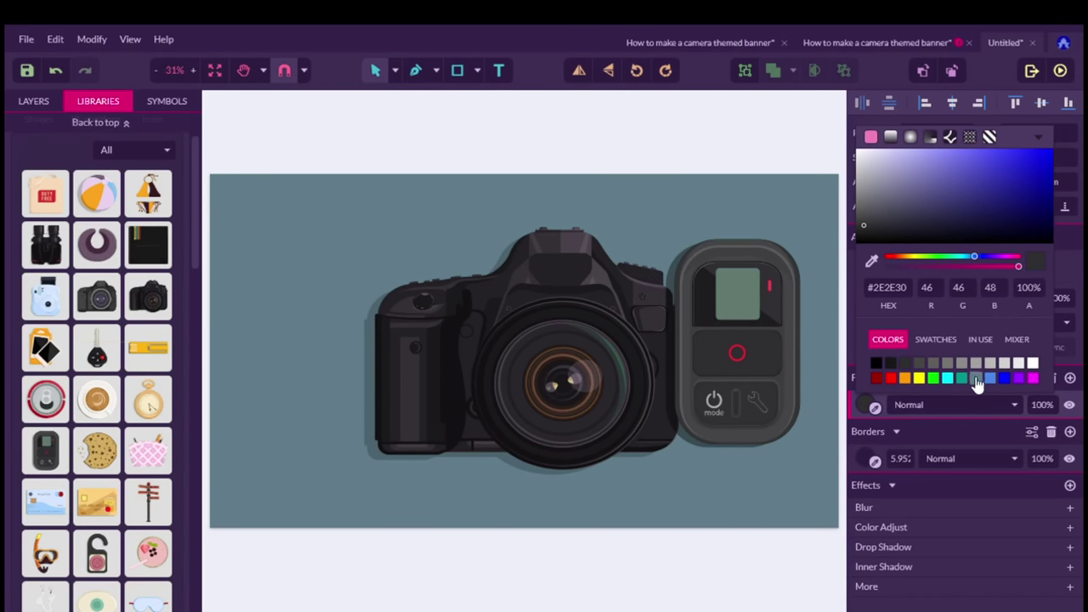
left_click(1006, 378)
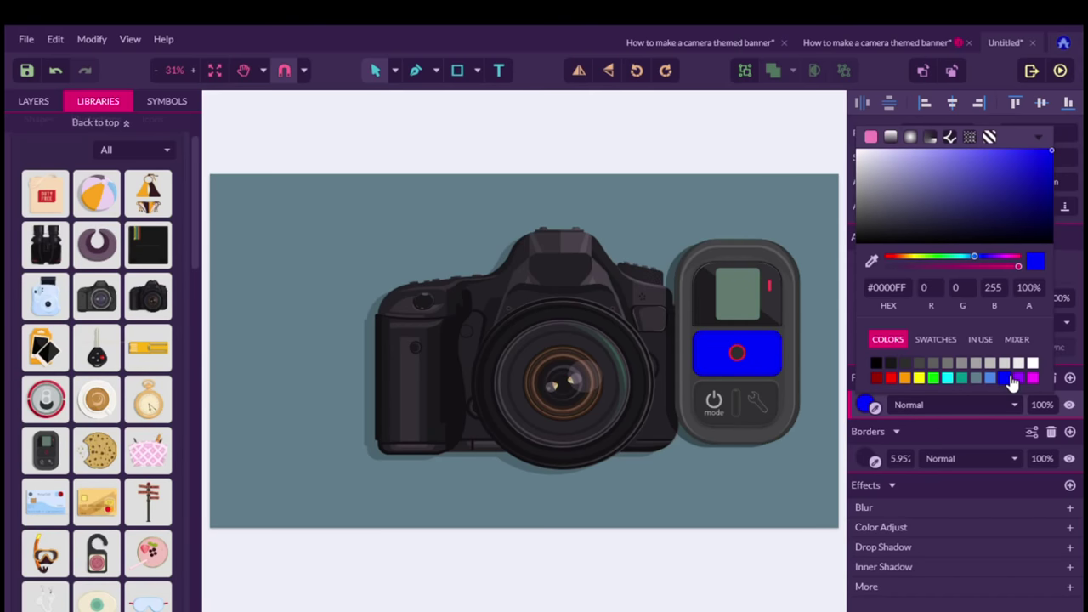
left_click(947, 379)
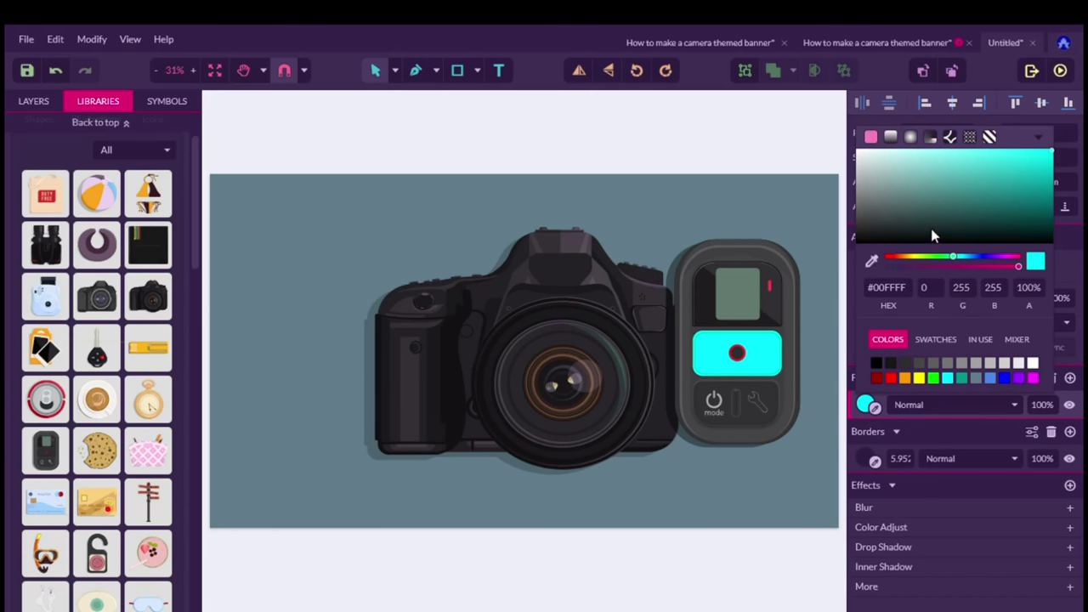
left_click_drag(962, 255, 967, 257)
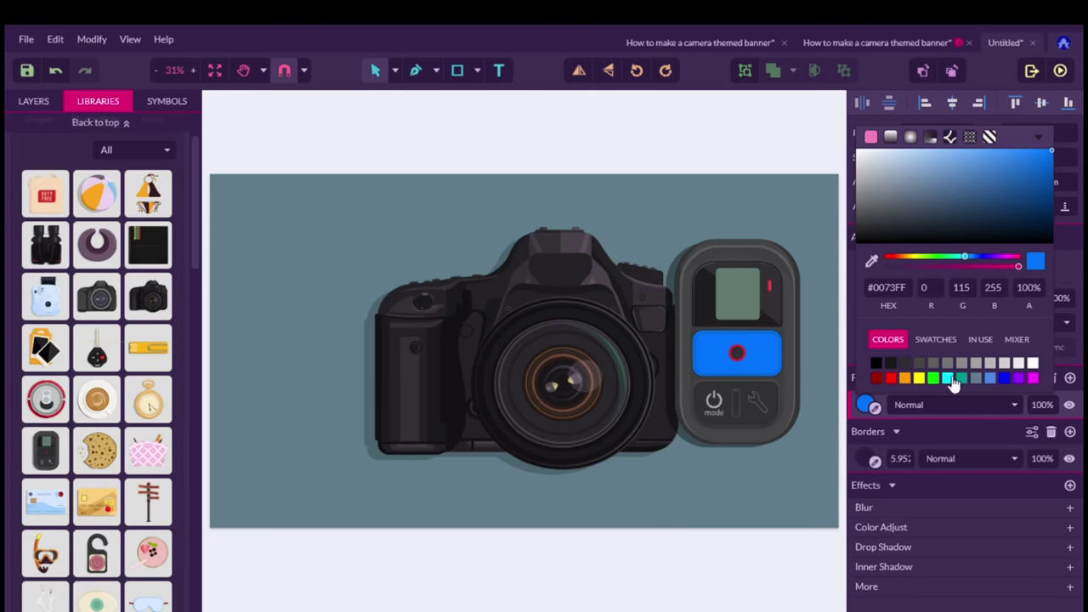
left_click(871, 405)
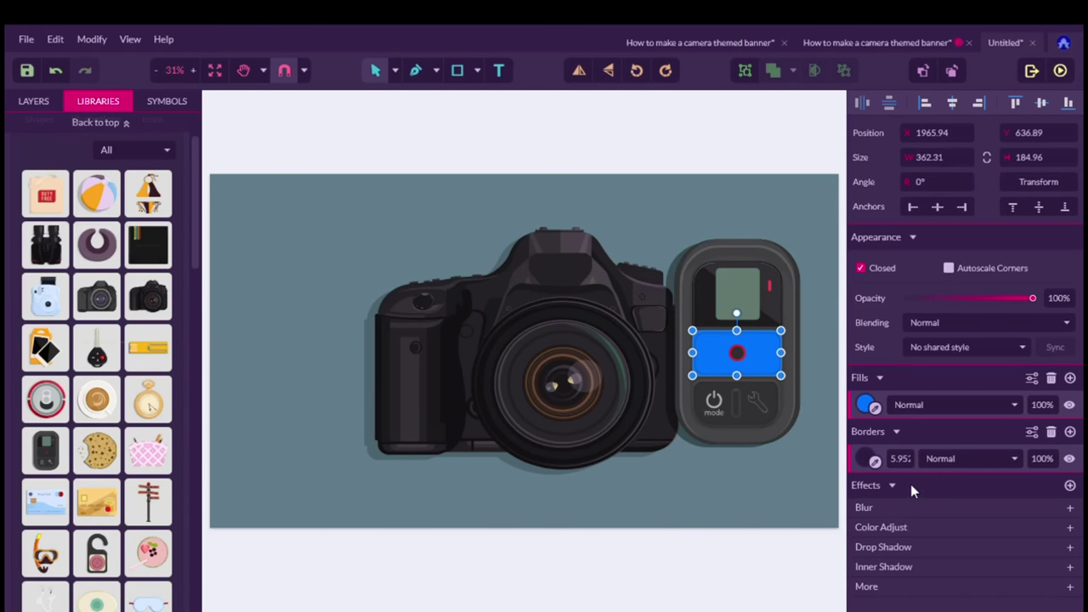
Fill the remote's inner body and the curved band above its display with blue sampled from the middle panel.
left_click(757, 406)
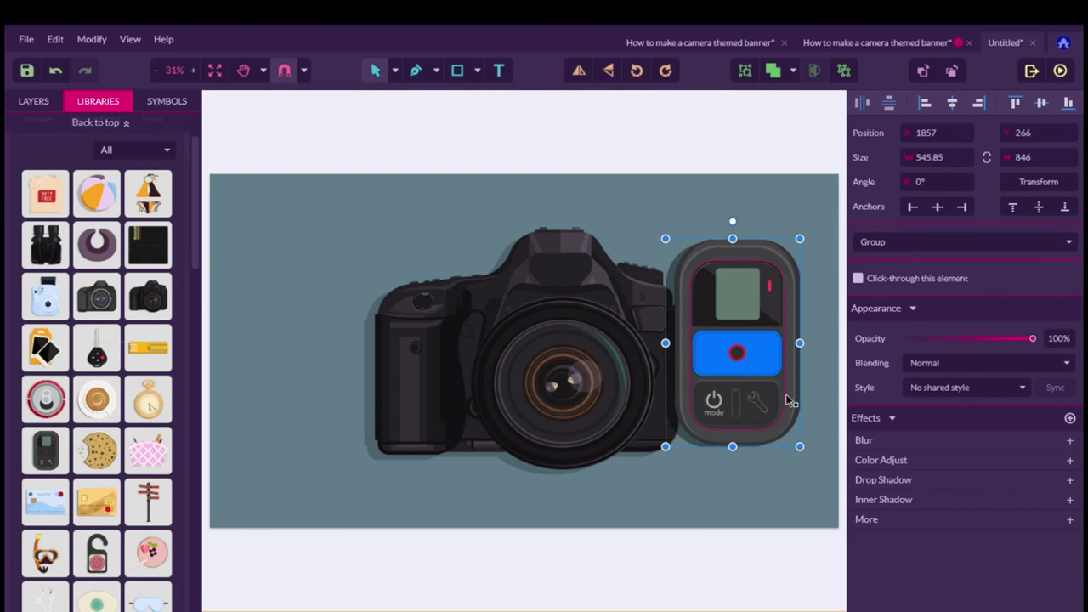
double_click(792, 304)
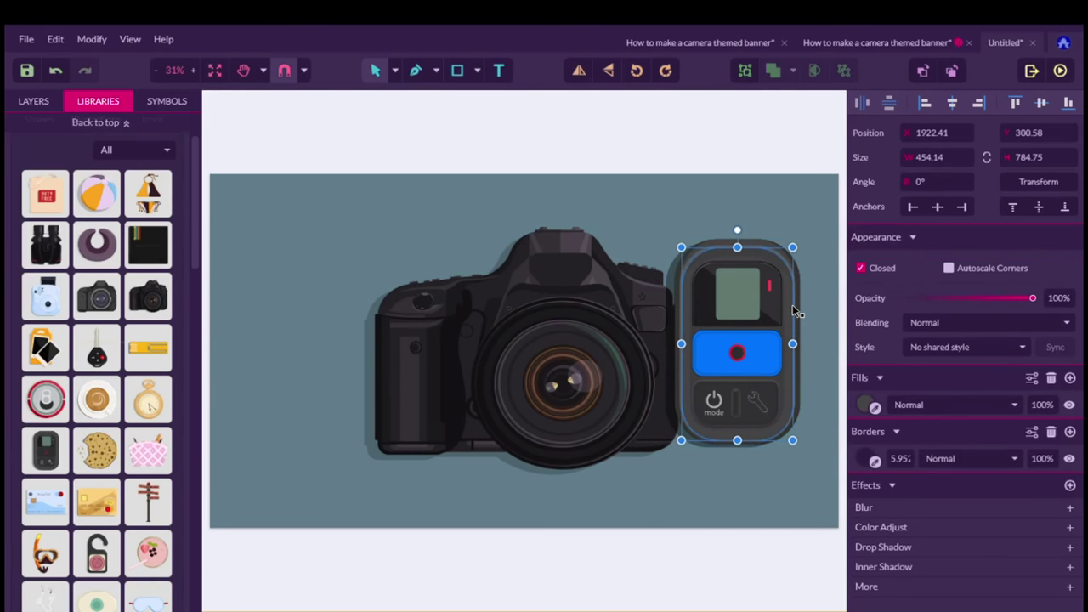
left_click(874, 408)
left_click(768, 360)
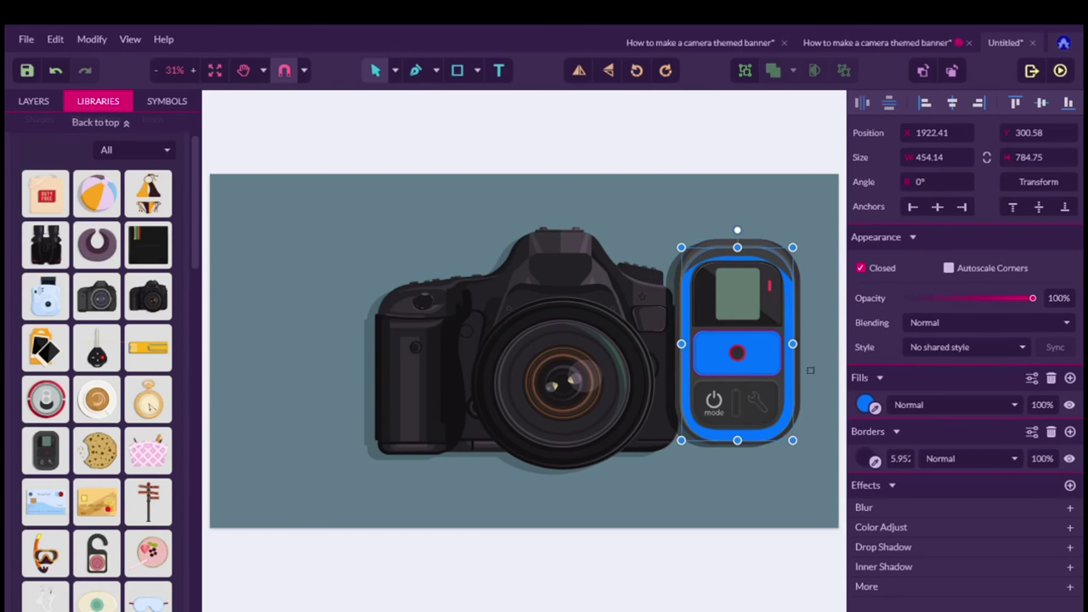
left_click(780, 267)
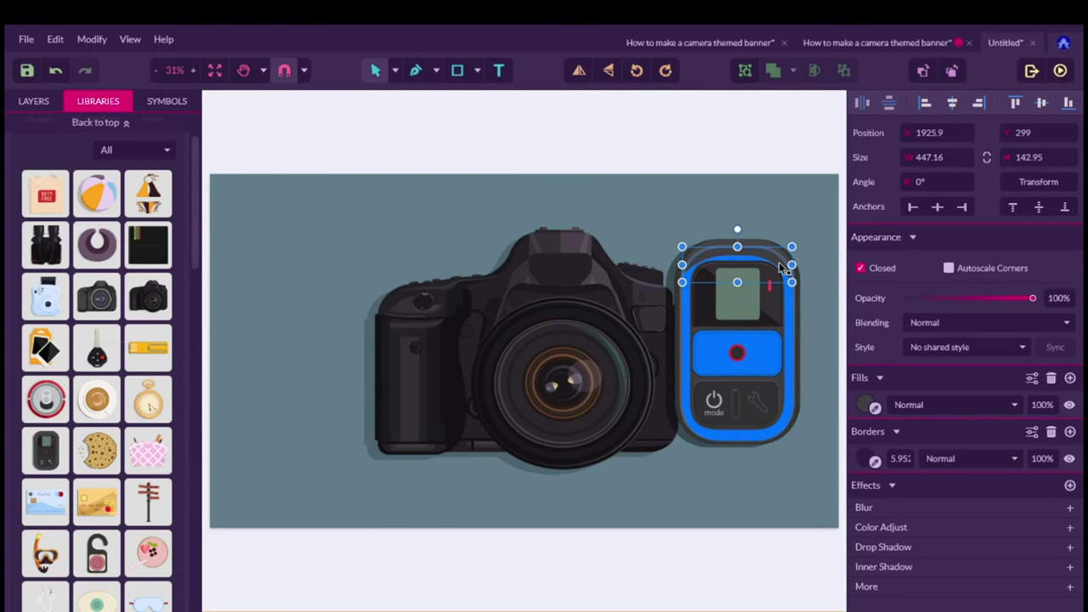
left_click(874, 408)
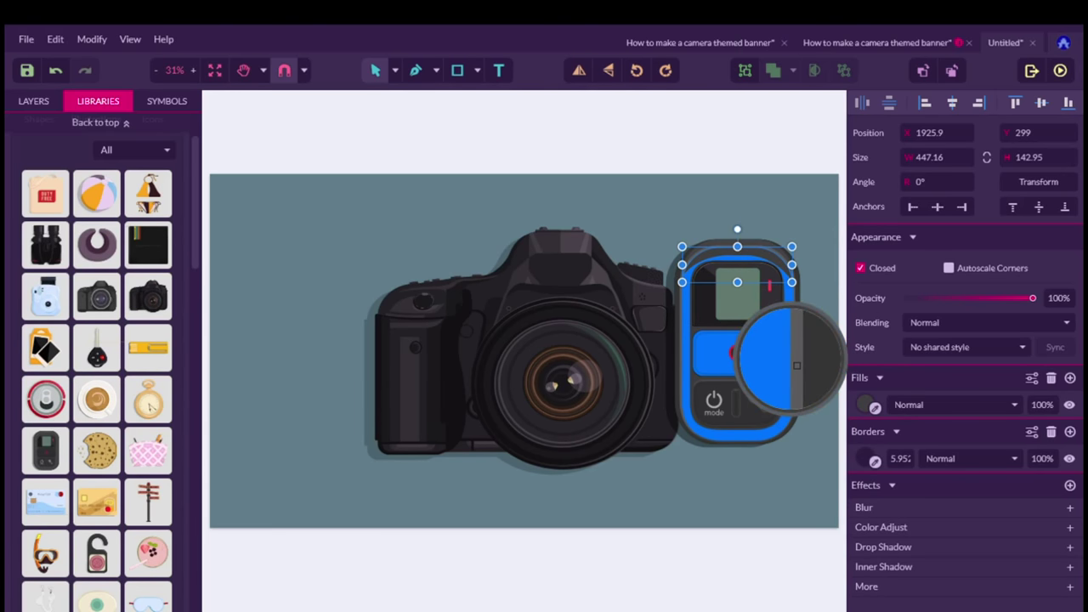
left_click(773, 357)
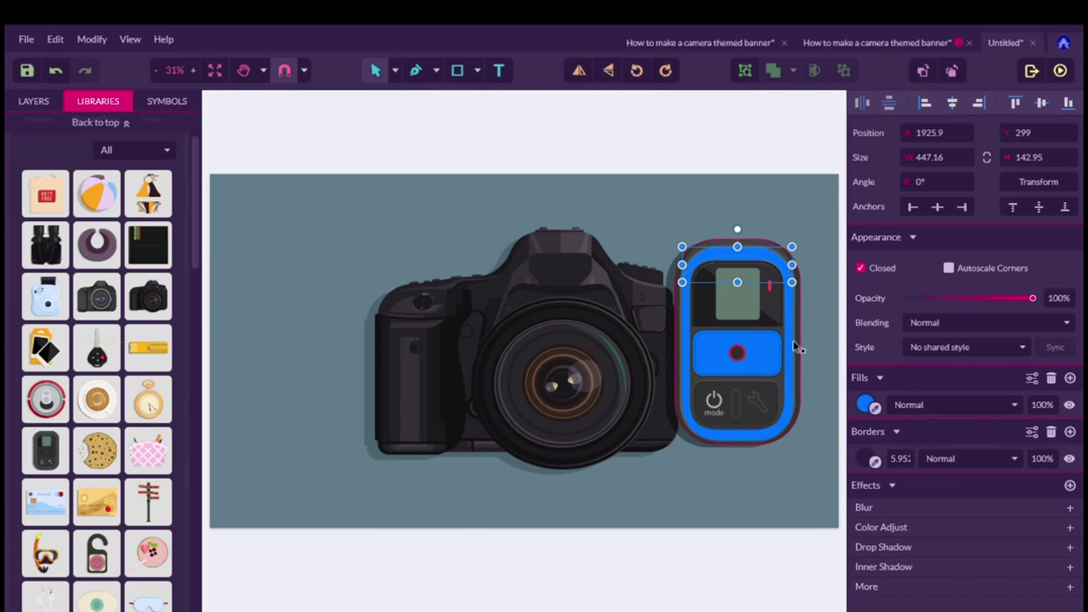
Fill the remote's outer casing shape with blue sampled from its inner body, then deselect it.
left_click(799, 368)
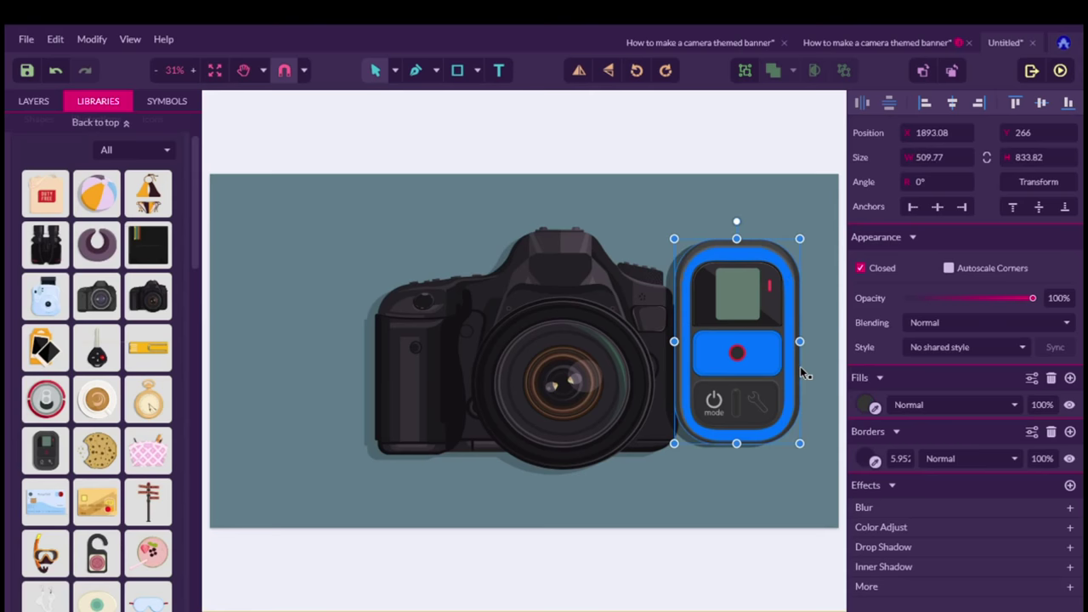
left_click(875, 408)
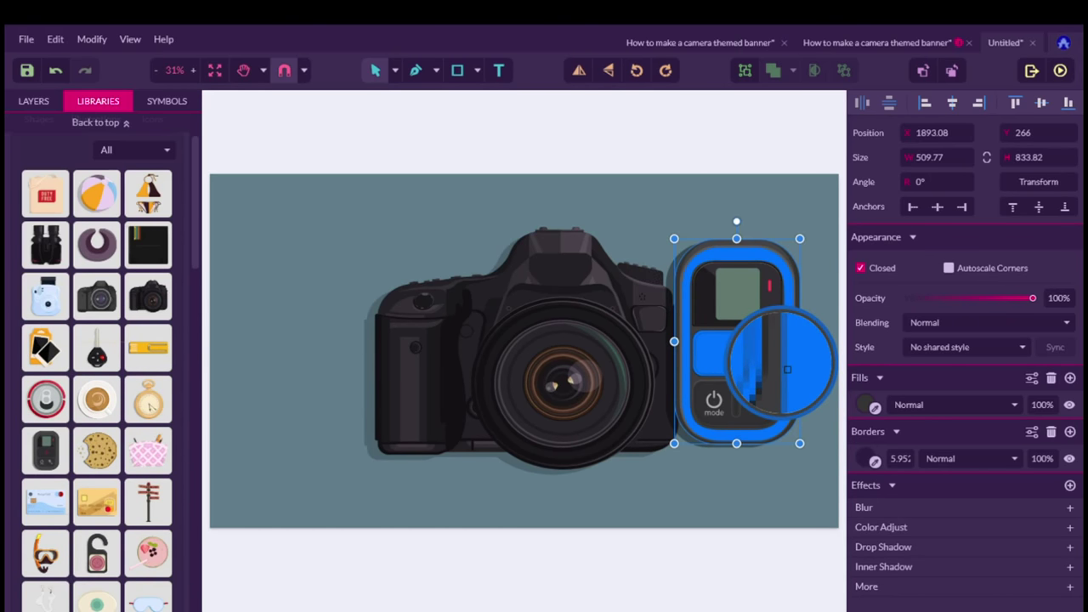
left_click(788, 370)
left_click(817, 454)
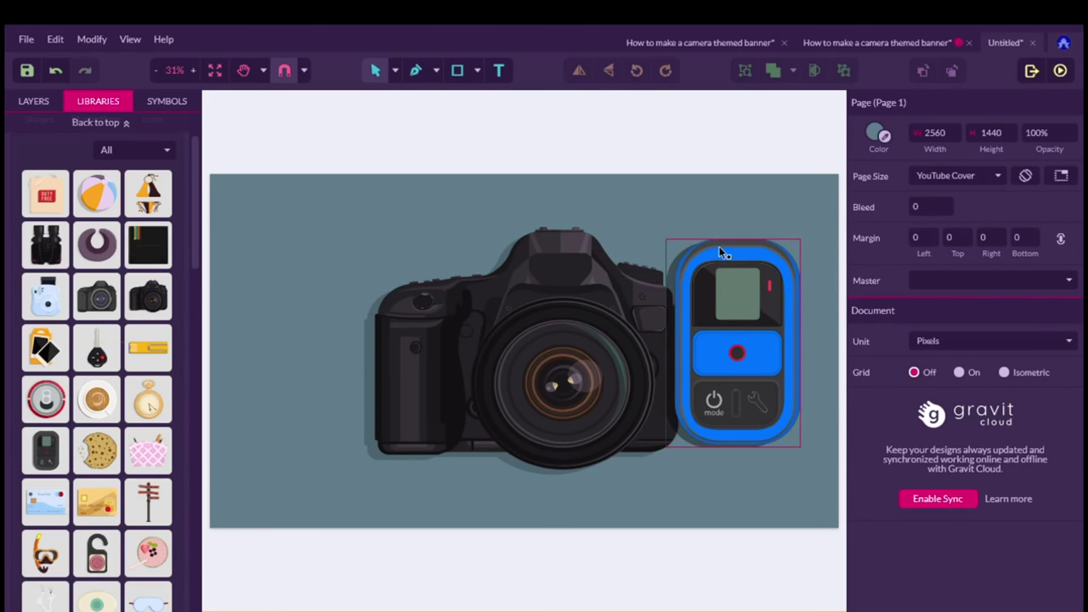
Fill the dark panel surrounding the remote's display with blue sampled from the middle record-button panel.
left_click(756, 243)
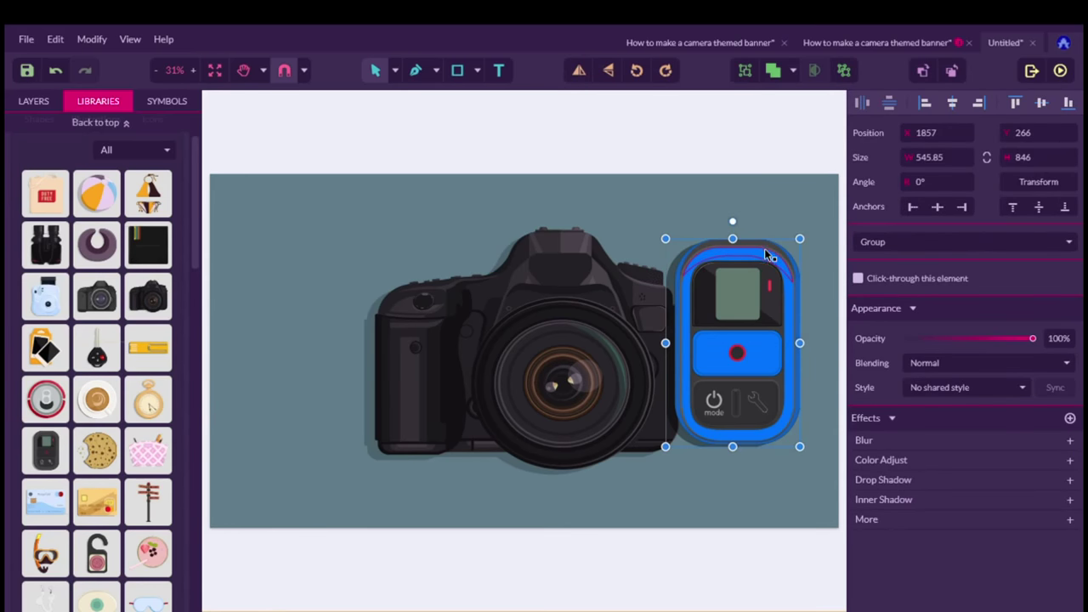
double_click(763, 246)
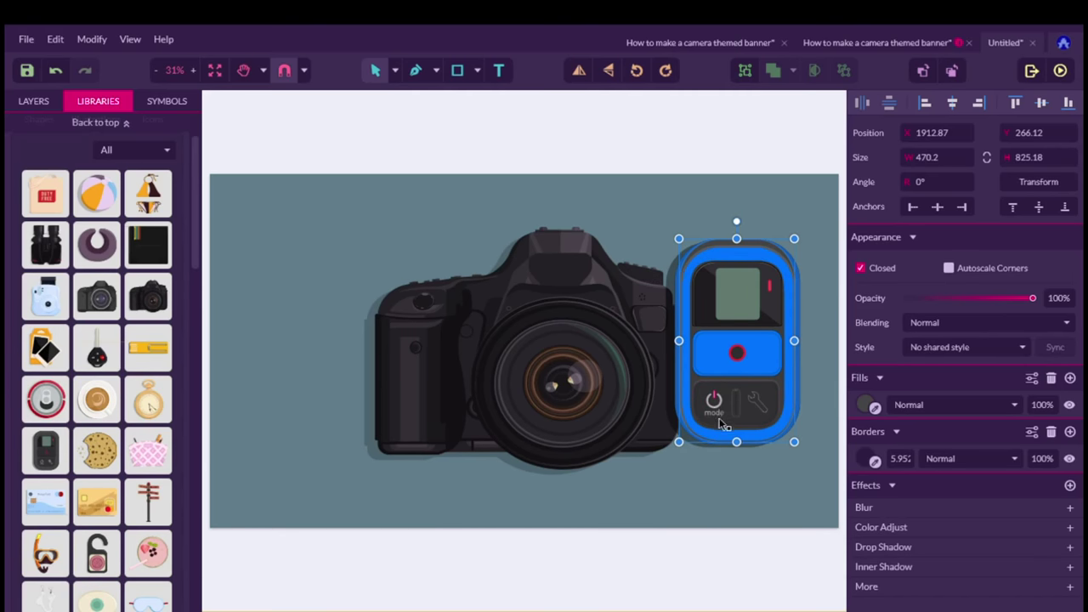
left_click(193, 71)
left_click(193, 71)
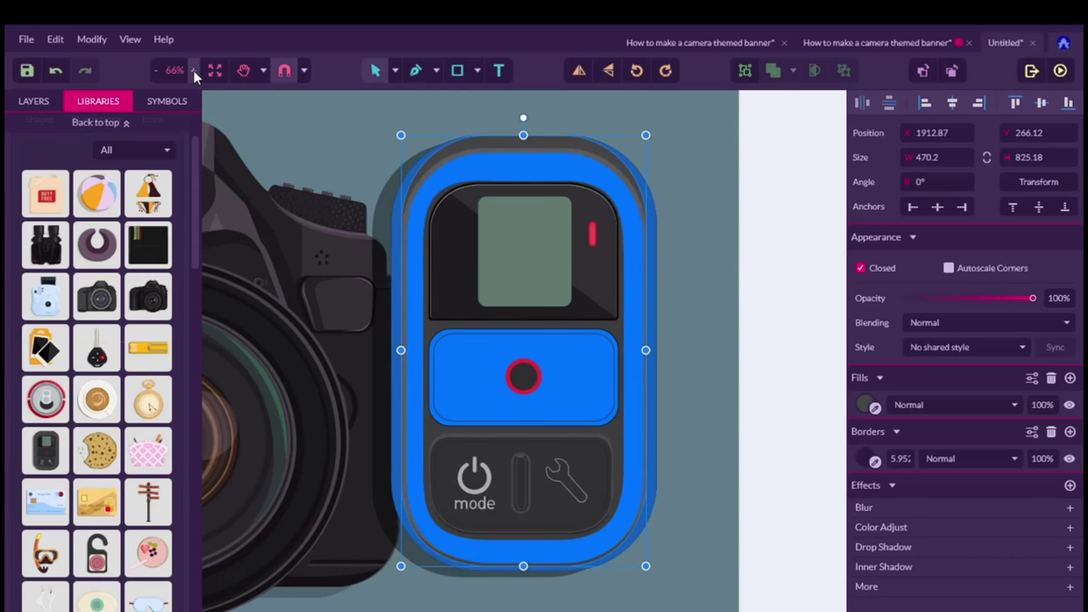
left_click(193, 70)
scroll(523, 519, "down", 3)
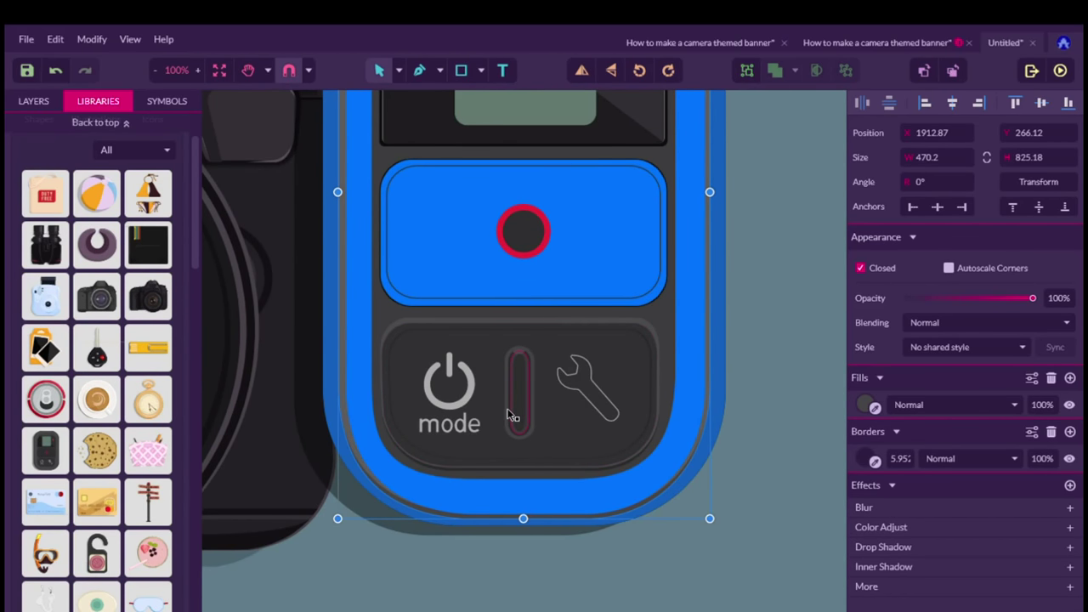
scroll(506, 415, "up", 2)
scroll(520, 343, "up", 4)
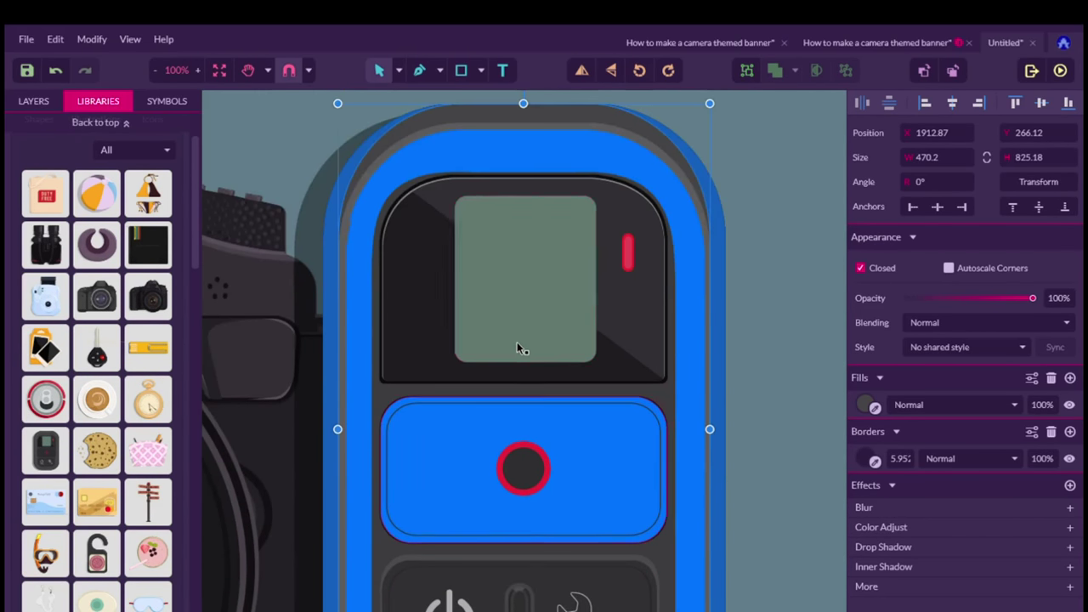
left_click(422, 353)
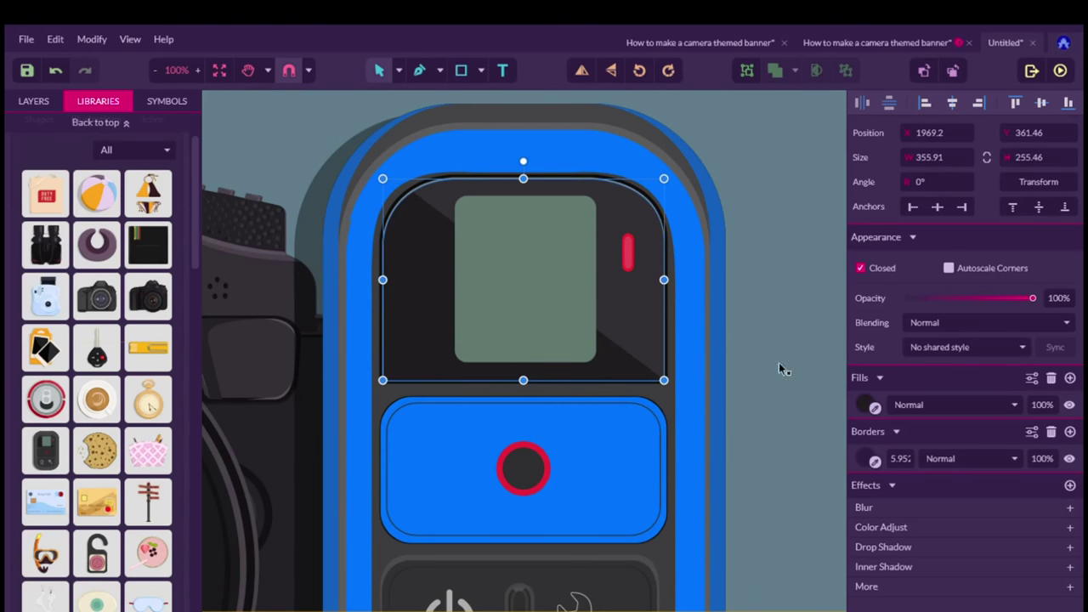
left_click(875, 408)
left_click(586, 478)
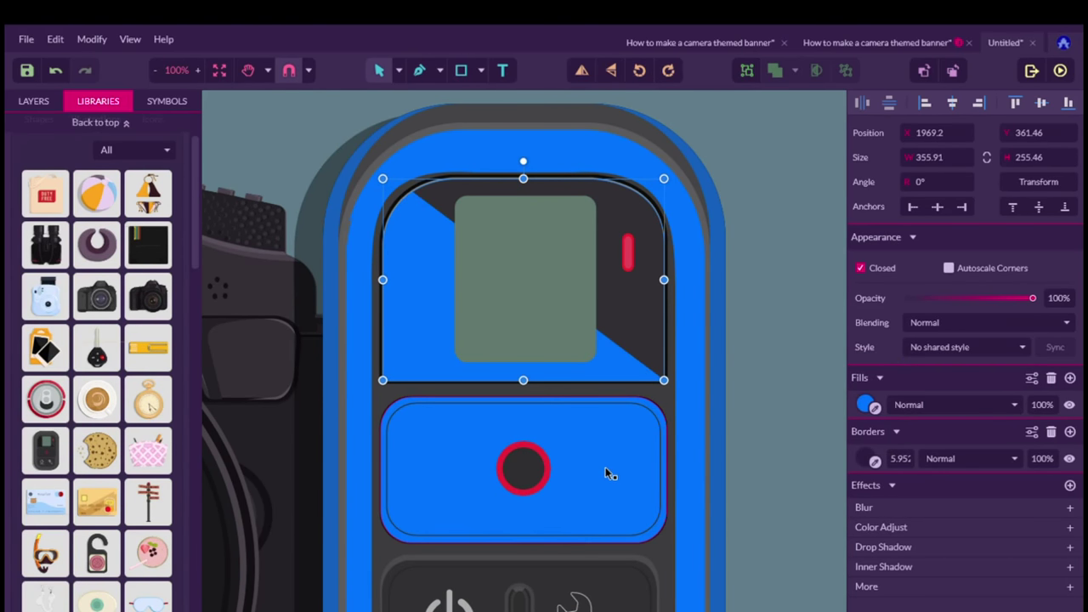
Fill the remote's lower button panel, behind the power and wrench icons, with blue sampled from the middle panel.
scroll(612, 456, "down", 6)
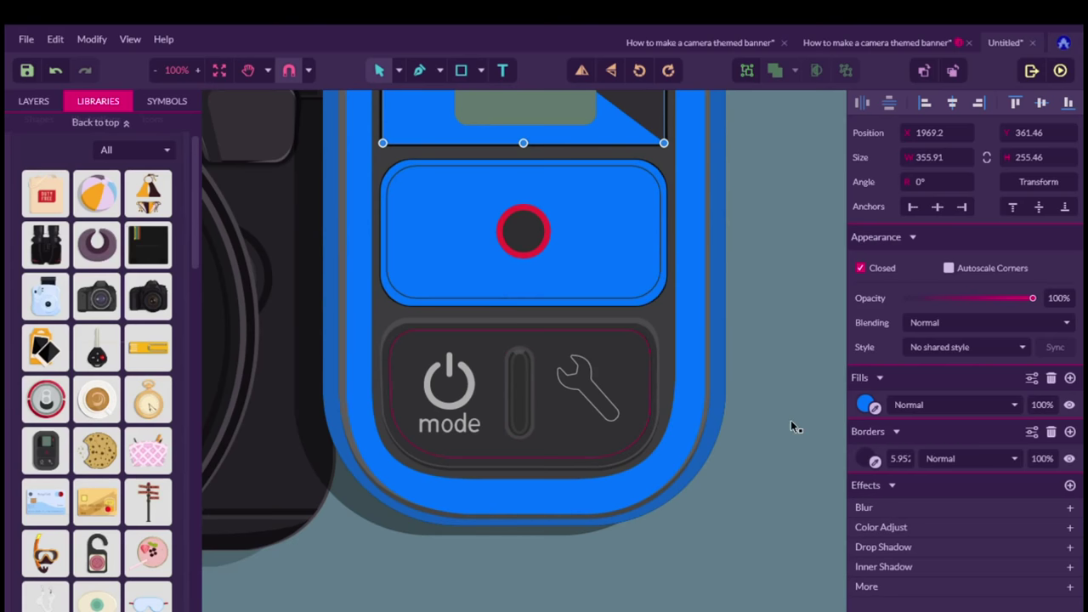
left_click(638, 399)
left_click(875, 408)
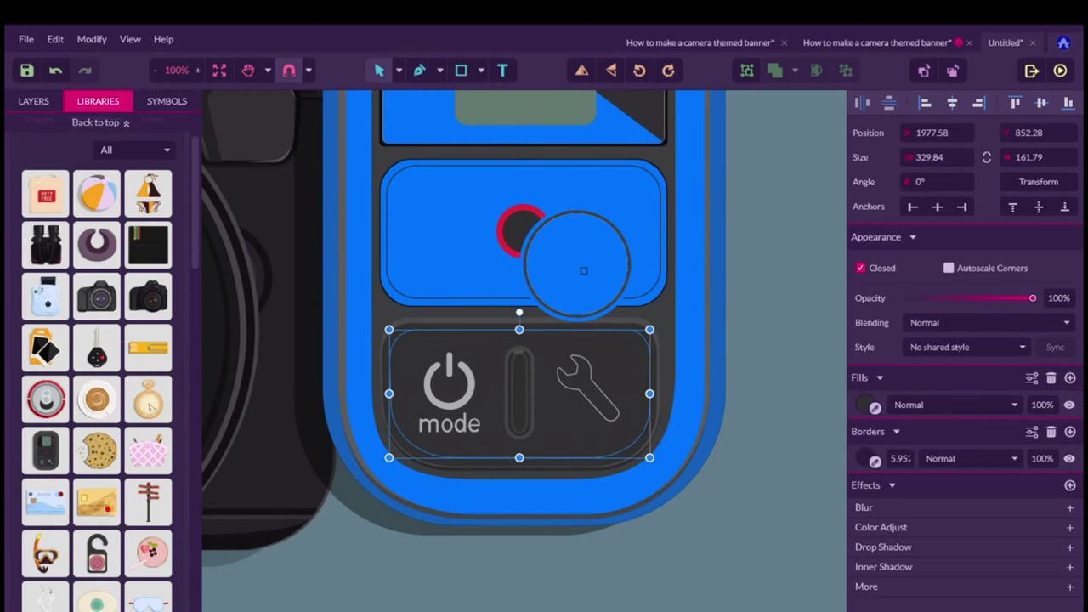
left_click(583, 270)
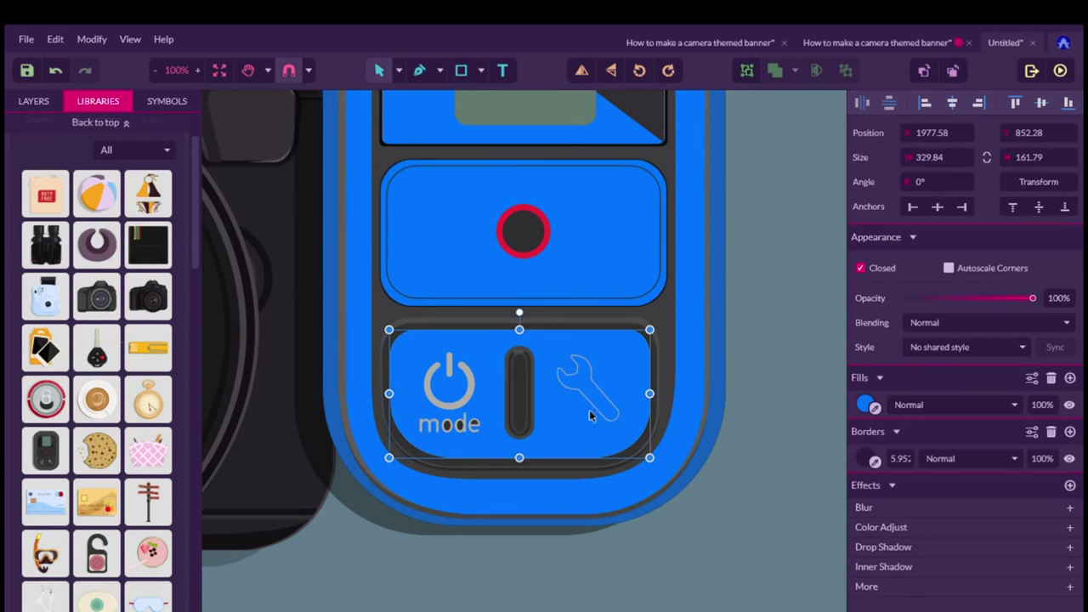
Fill the inner openings of the letters o, d and e in the "mode" label with blue sampled from the surrounding panel.
left_click(448, 425)
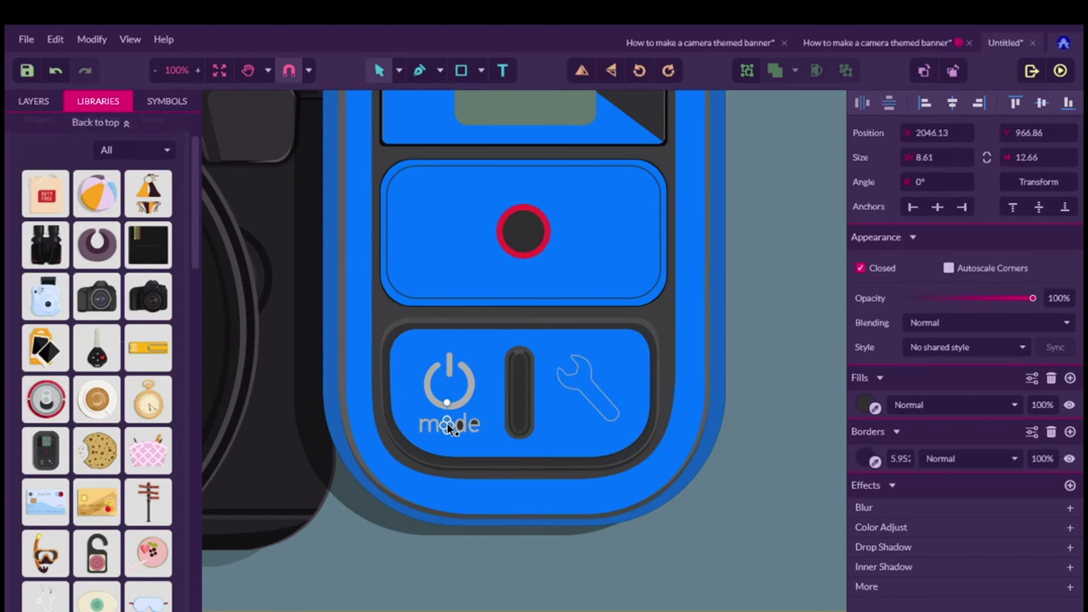
left_click(876, 408)
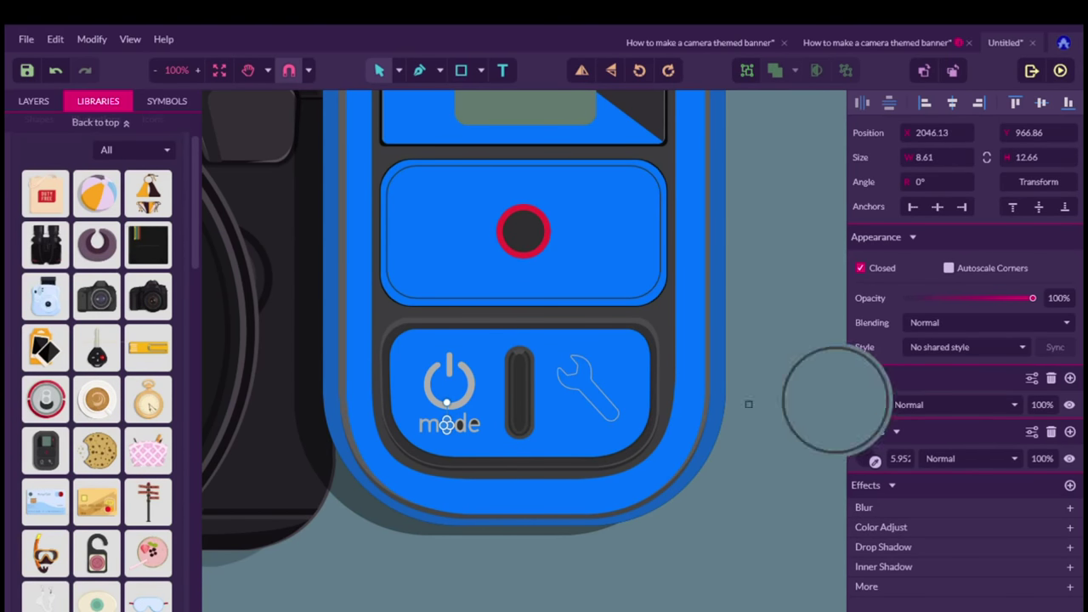
left_click(631, 397)
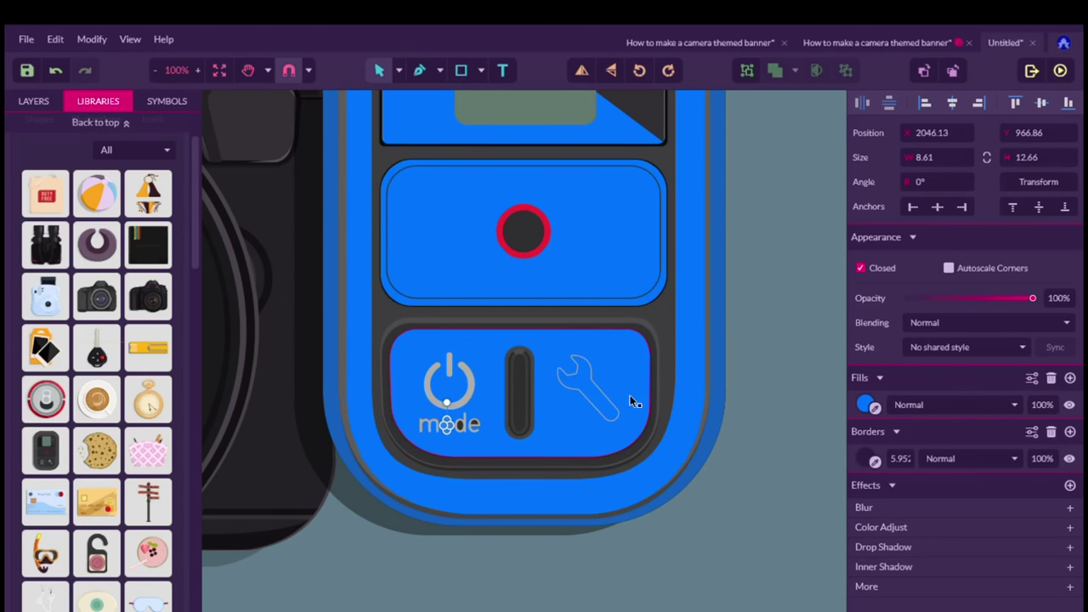
left_click(462, 424)
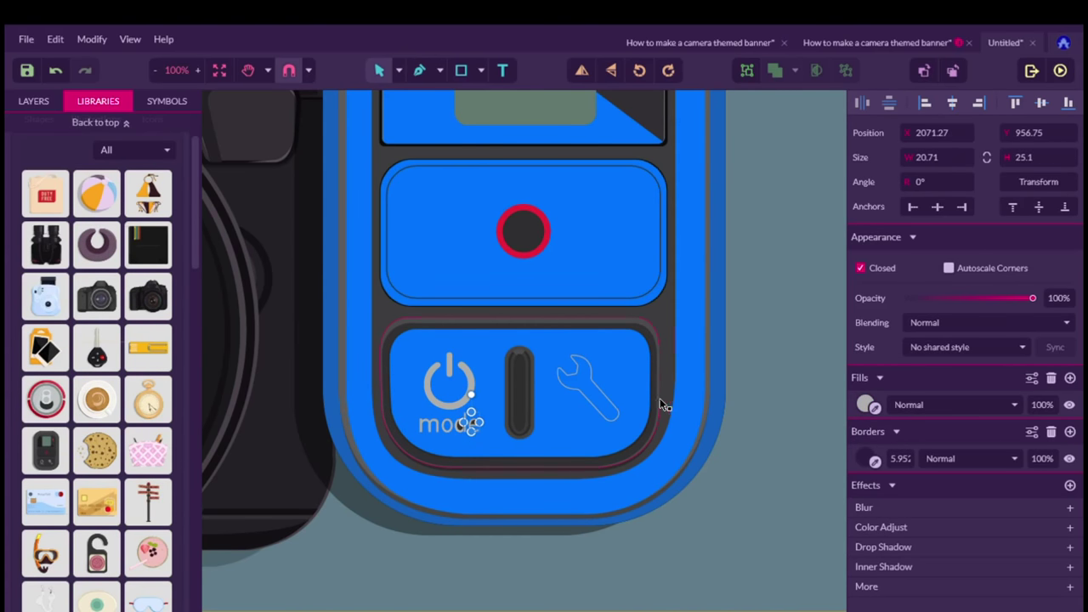
left_click(198, 70)
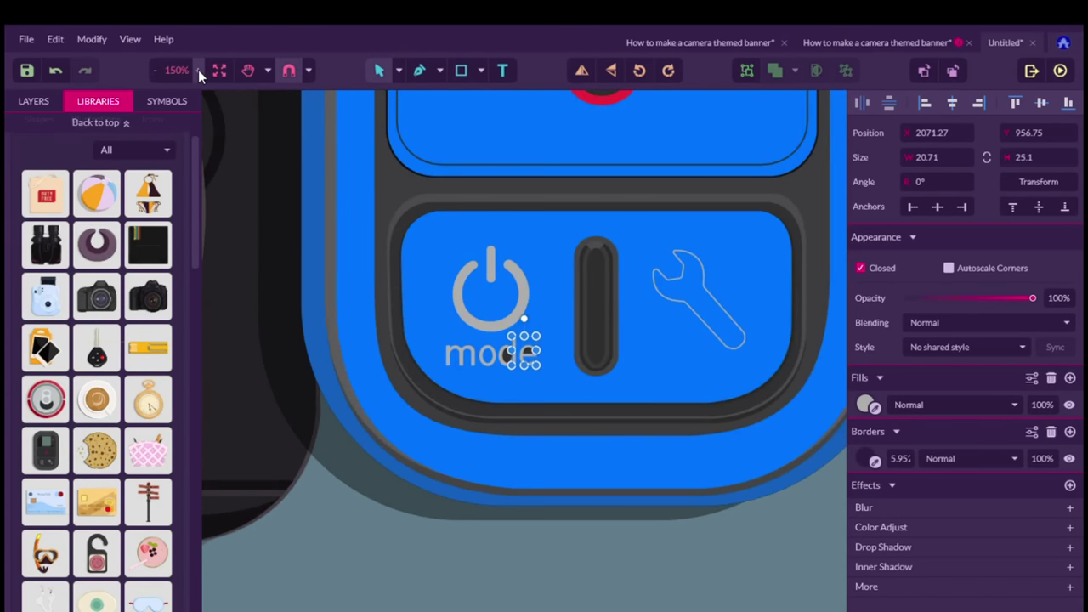
left_click(507, 361)
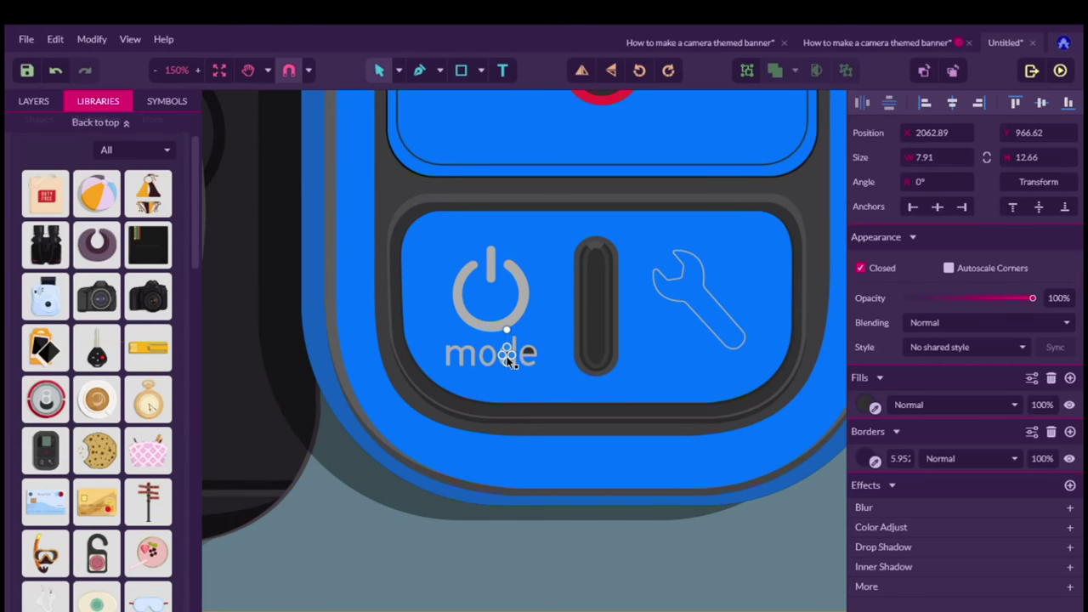
left_click(875, 409)
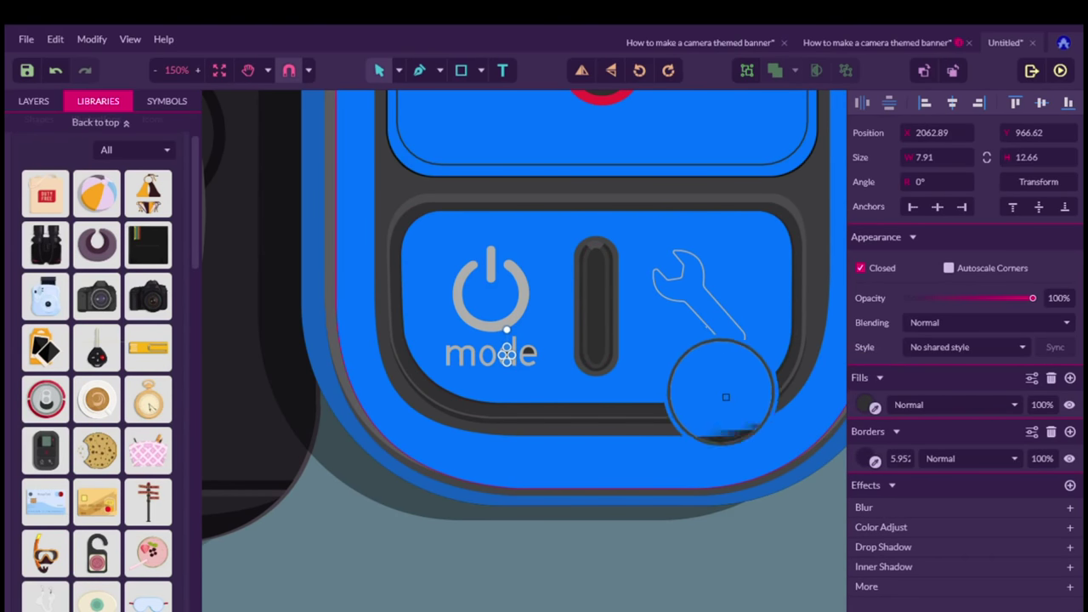
left_click(699, 376)
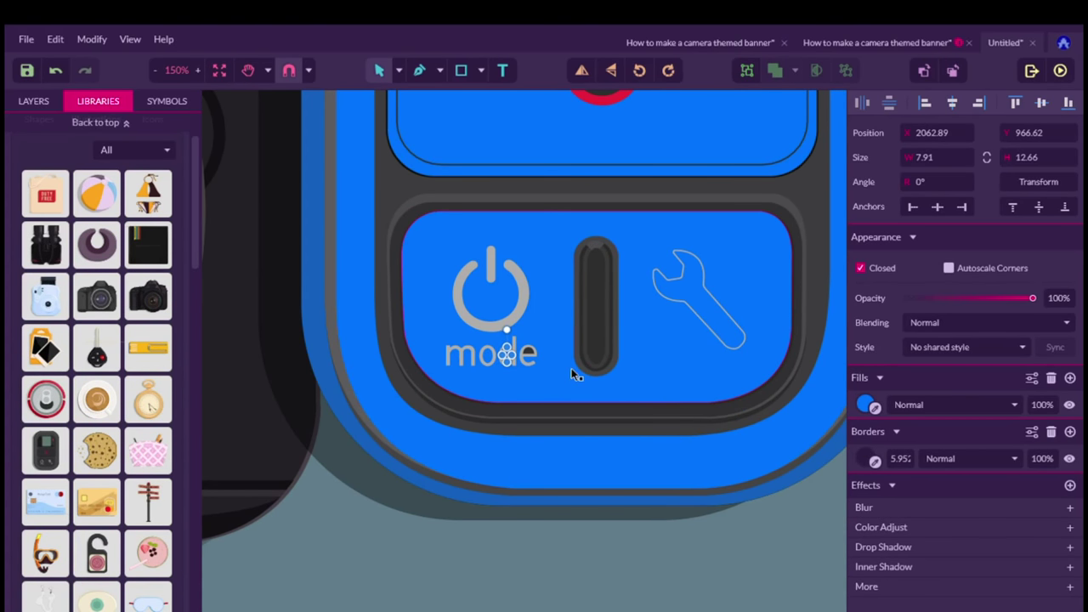
left_click(527, 353)
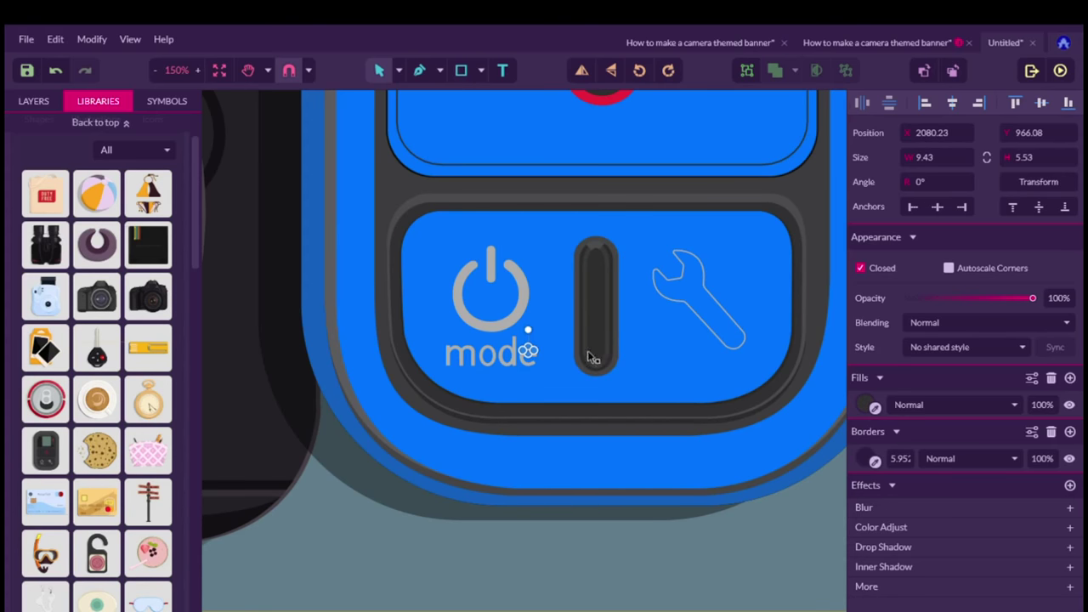
left_click(874, 409)
left_click(674, 361)
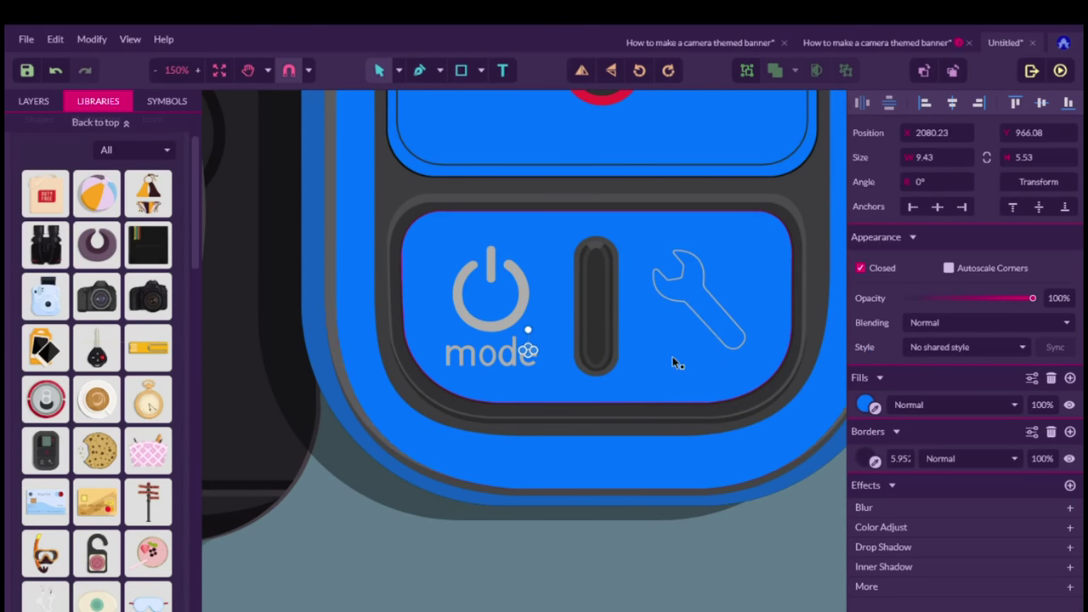
Set the wrench icon's border color to dark grey sampled from the vertical slot beside it.
left_click(705, 325)
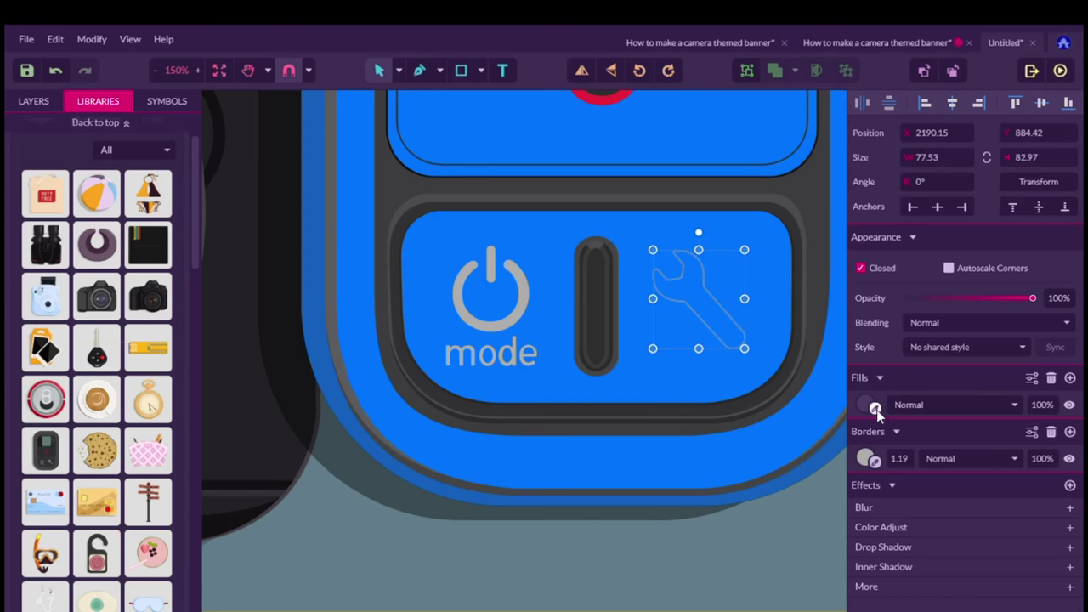
left_click(875, 460)
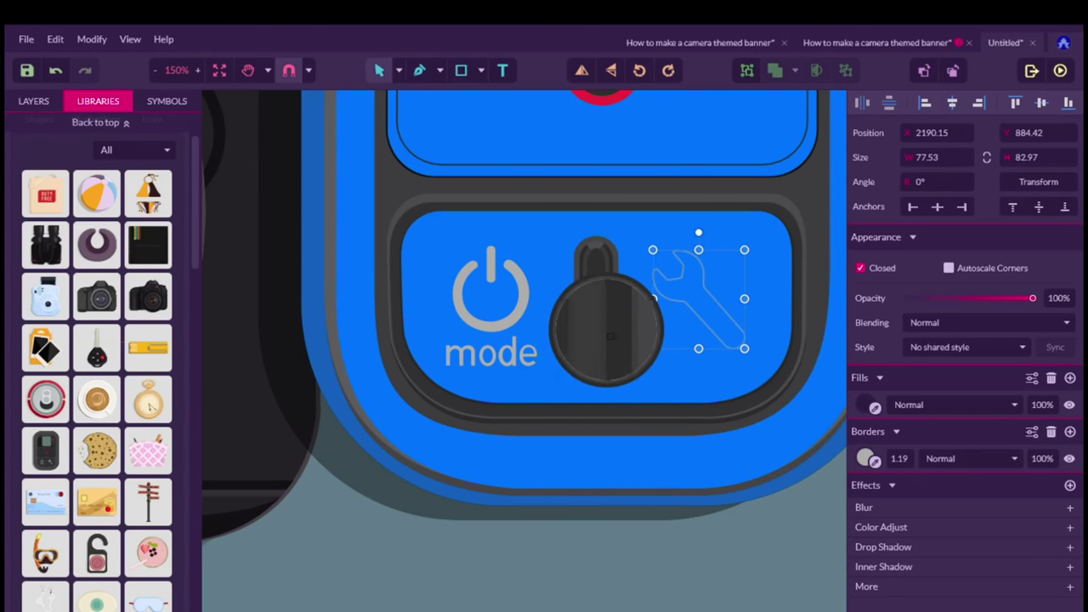
left_click(587, 323)
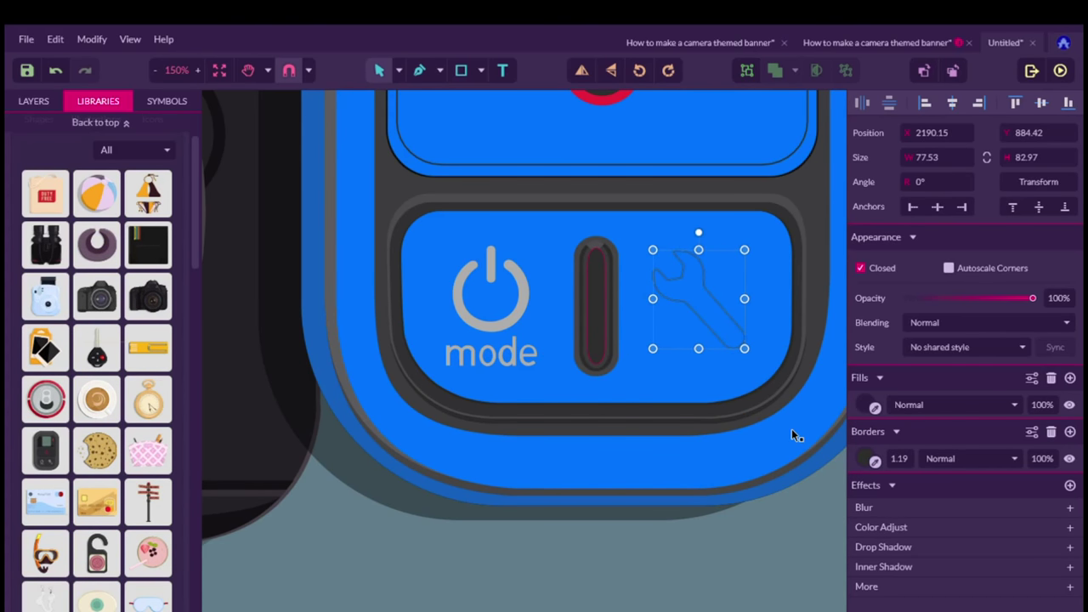
left_click(875, 460)
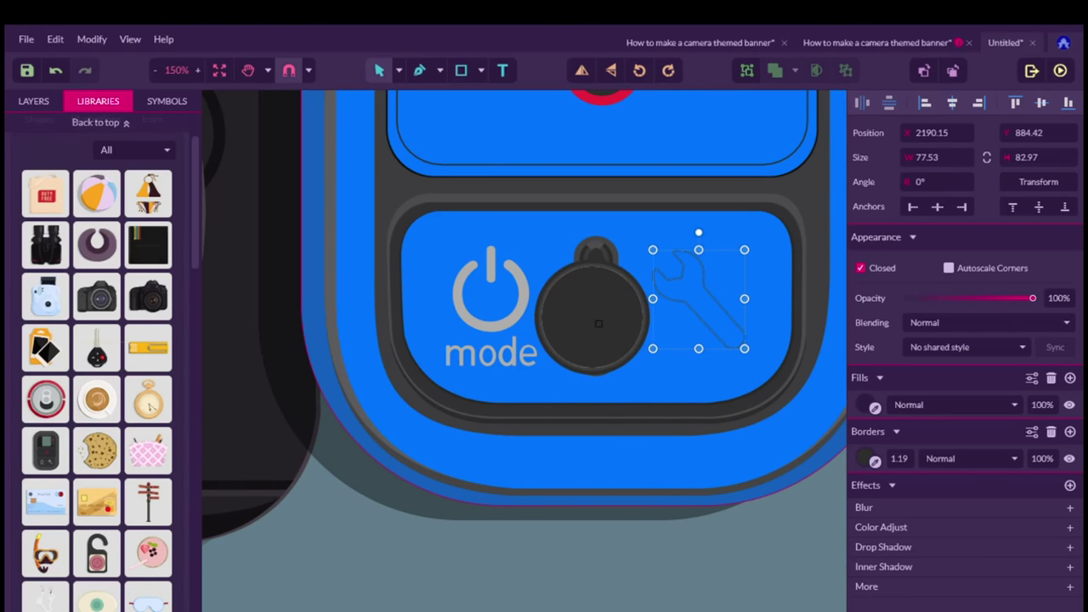
left_click(586, 315)
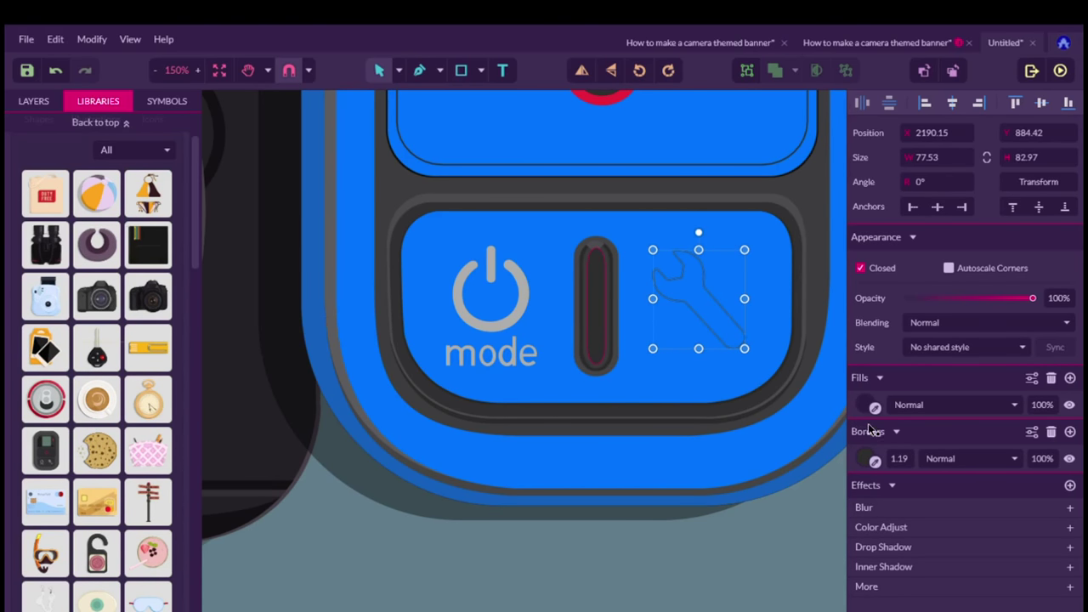
Fill the power icon's ring and the "mode" letters, except the bowl of the d, with dark grey sampled from the slot.
left_click(521, 325)
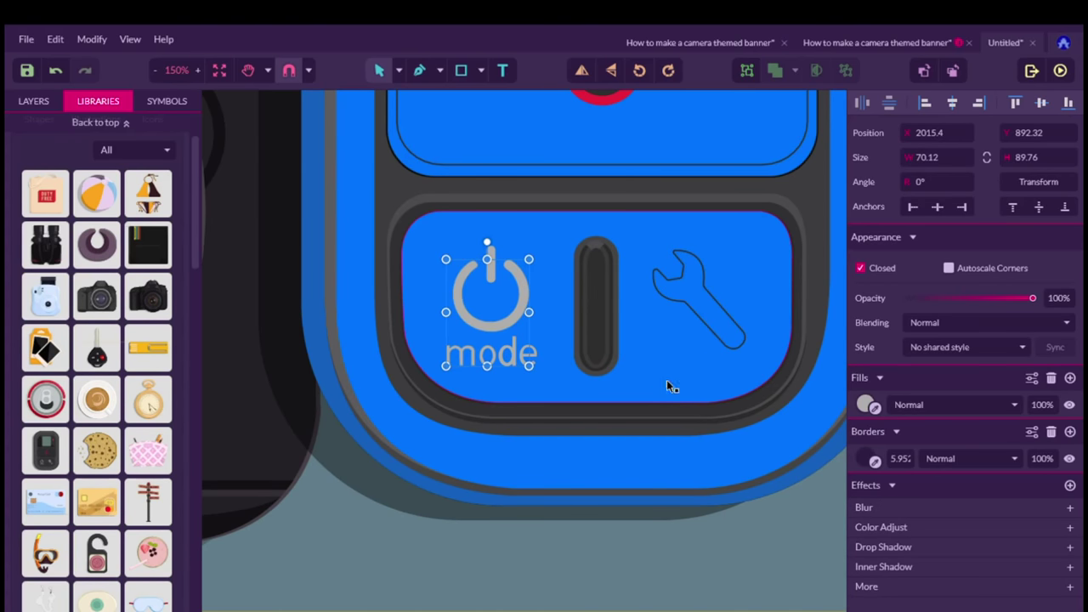
left_click(875, 407)
left_click(595, 349)
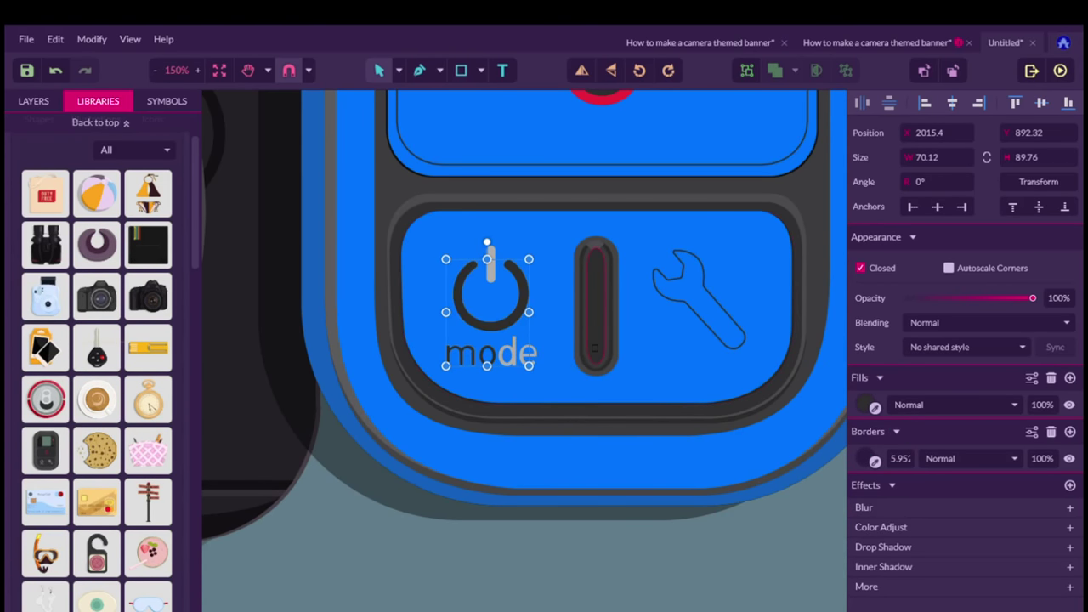
left_click(514, 356)
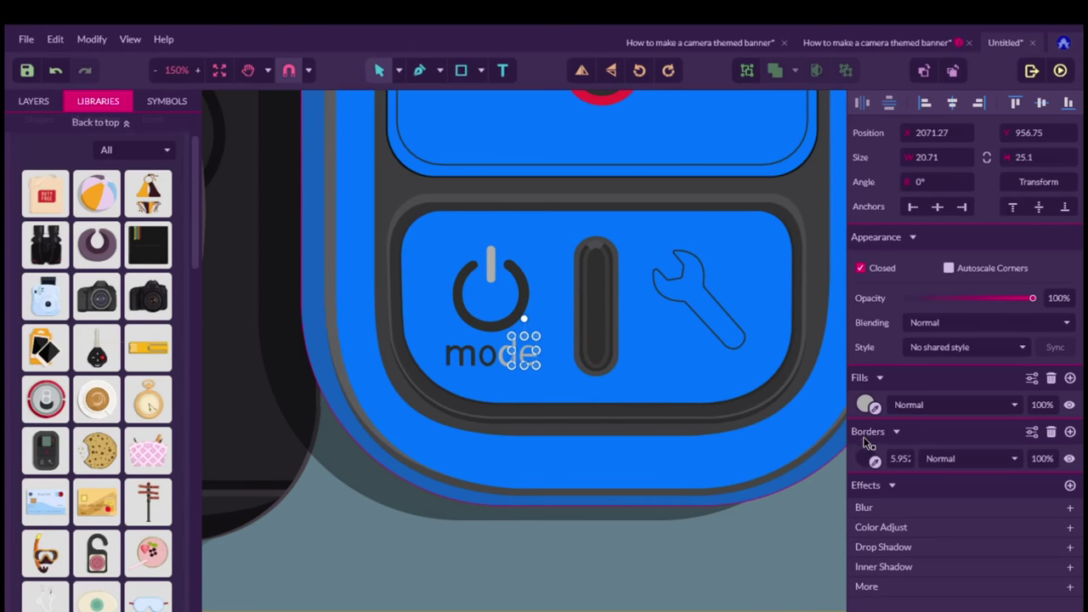
left_click(874, 408)
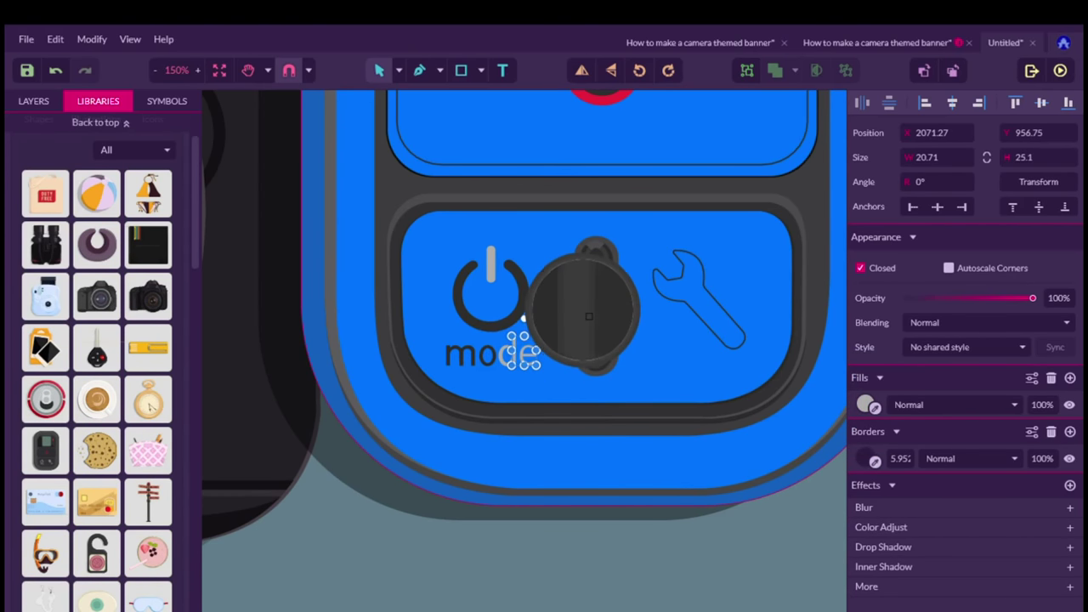
left_click(595, 313)
Fill the power icon's vertical bar with dark grey sampled from the slot.
left_click(492, 268)
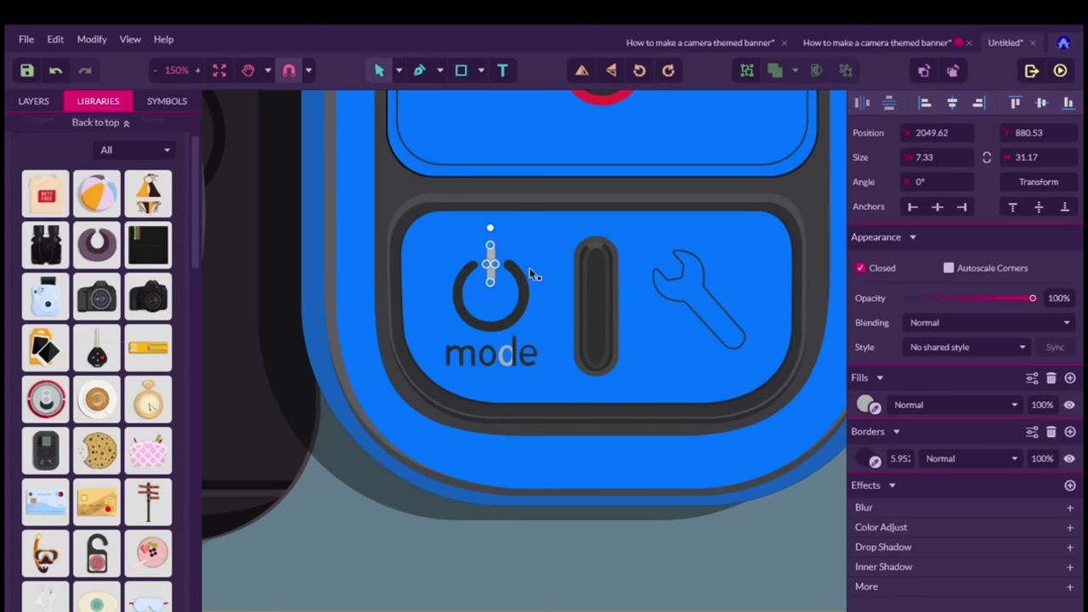
left_click(875, 408)
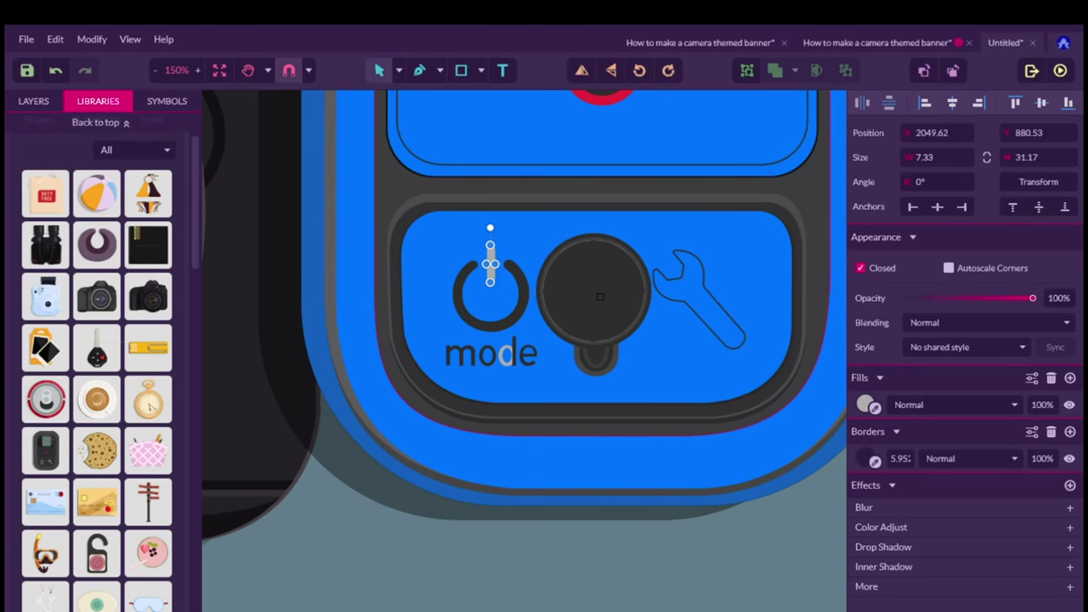
left_click(594, 290)
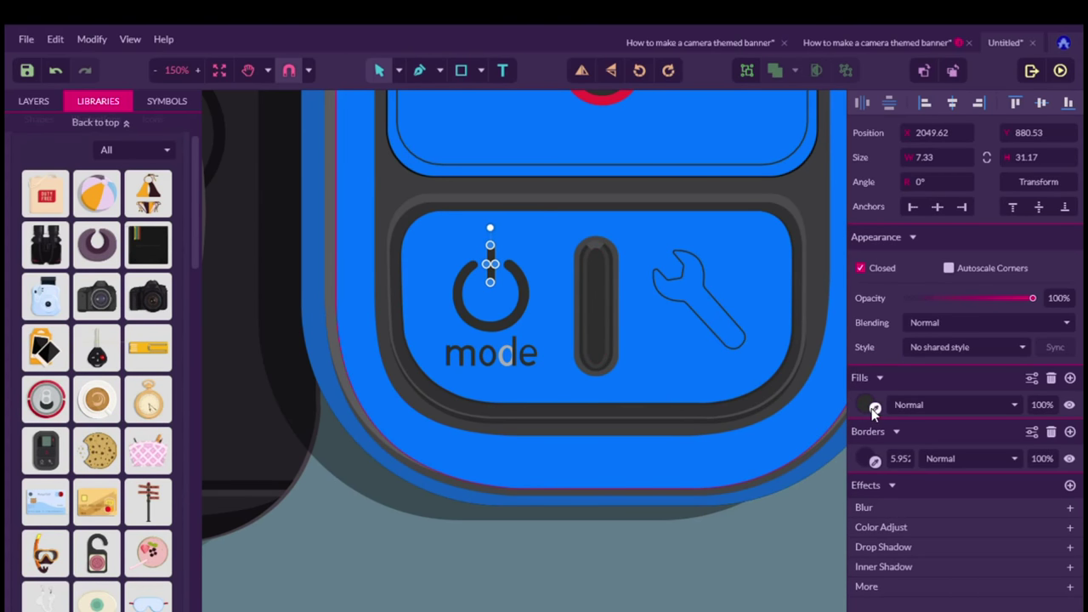
Fill the remaining light bowl of the letter d in "mode" with dark grey, and select the blue lower panel.
left_click(502, 357)
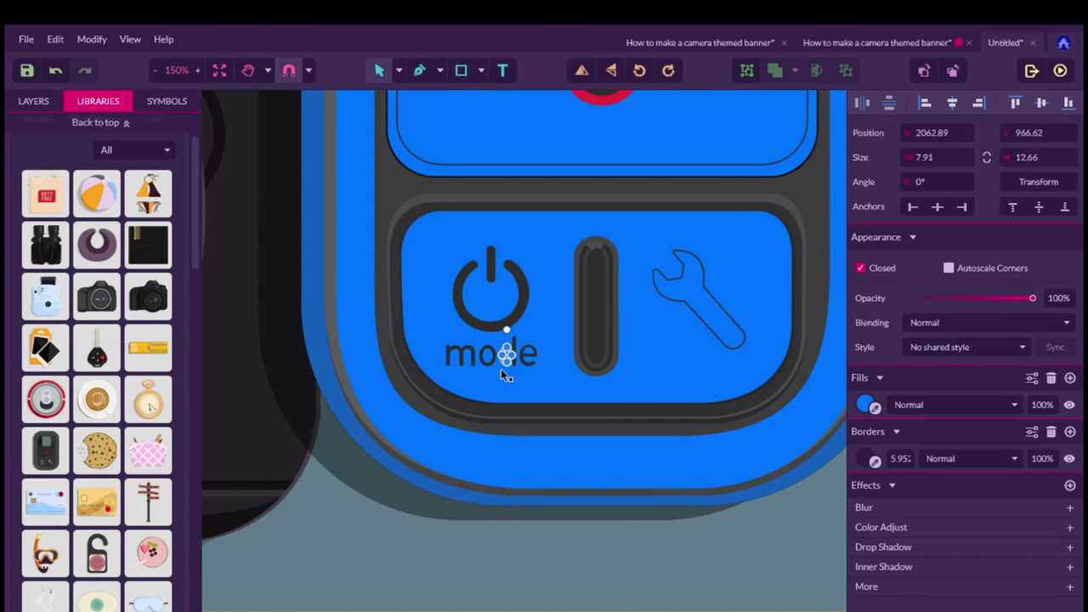
left_click(531, 353)
left_click(531, 352)
left_click(499, 358)
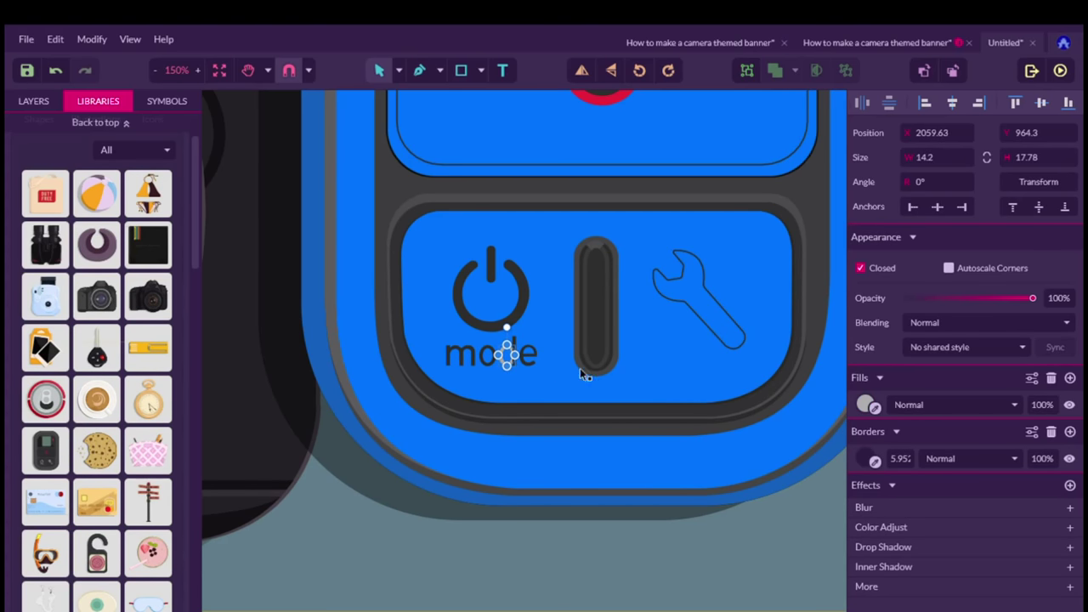
left_click_drag(825, 409, 643, 381)
left_click(646, 381)
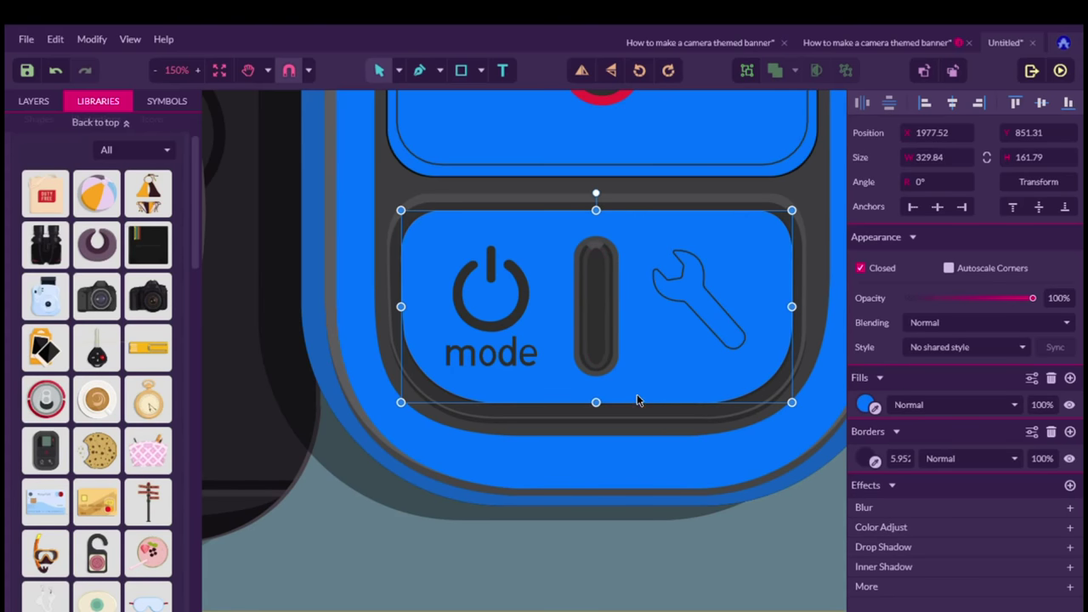
Add the illustration of the two CompactFlash memory cards from the library to the page, beside the black camera.
left_click(179, 69)
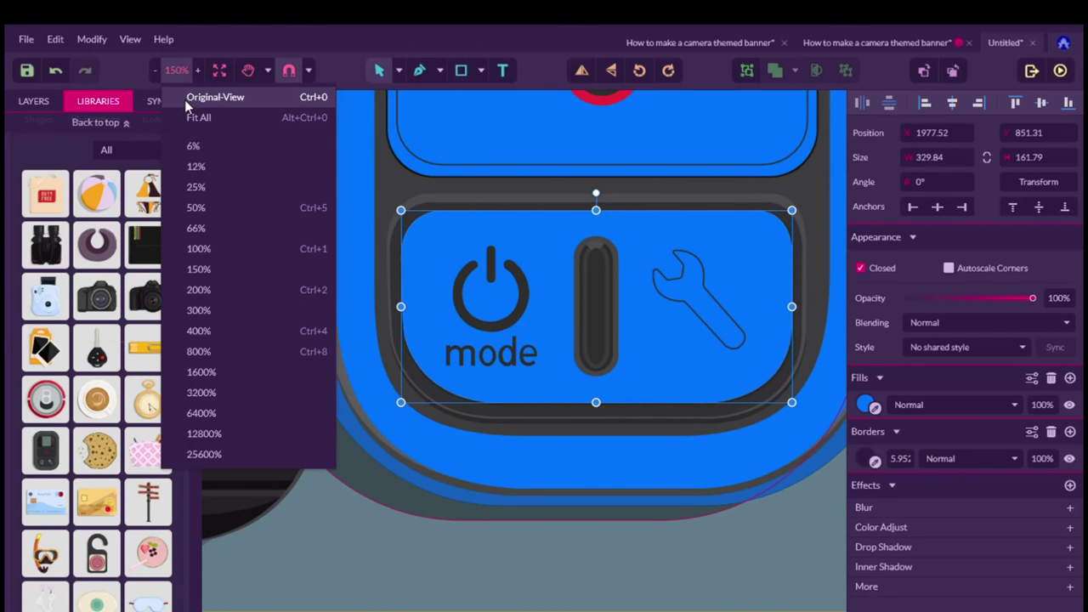
left_click(181, 117)
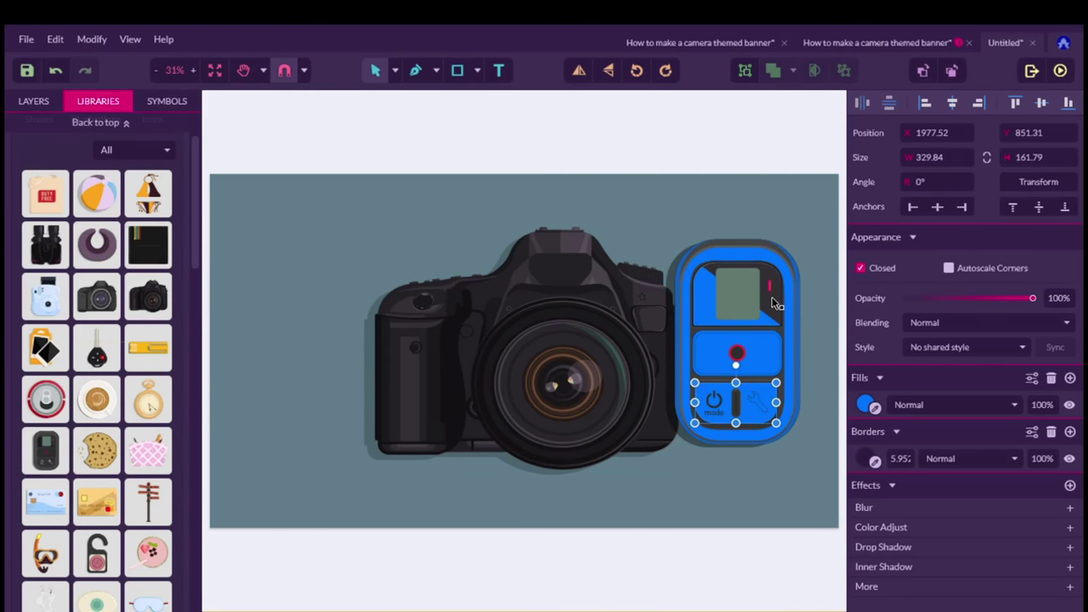
left_click(227, 329)
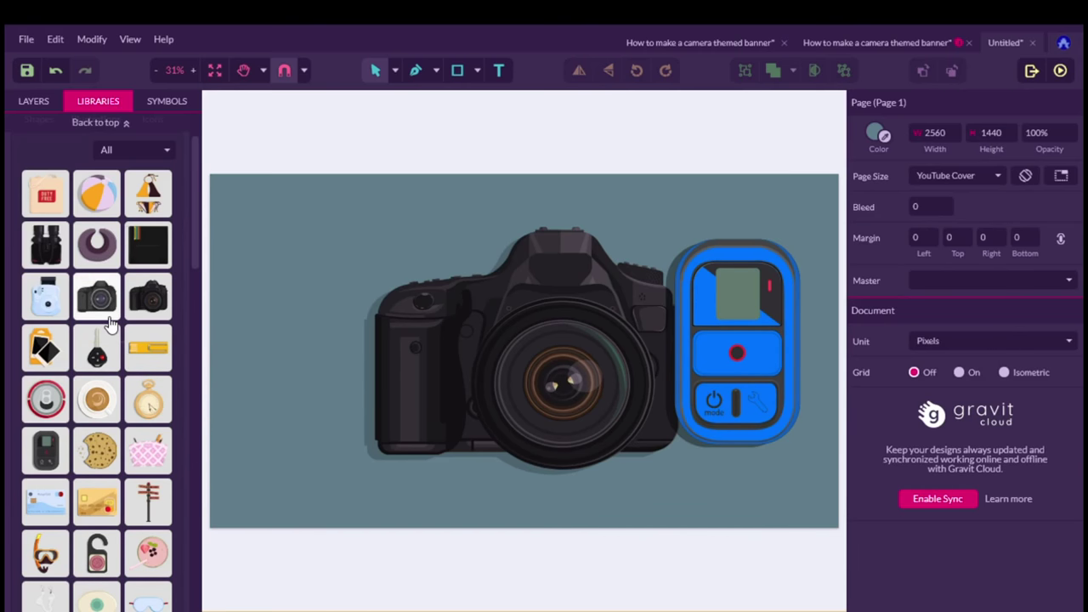
scroll(93, 336, "down", 3)
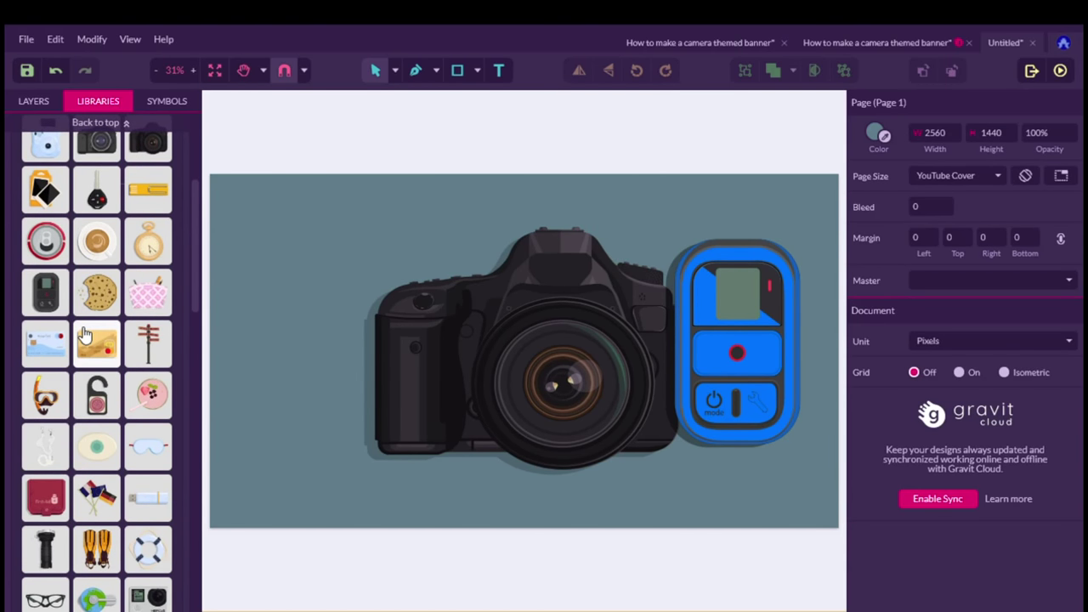
scroll(85, 334, "down", 2)
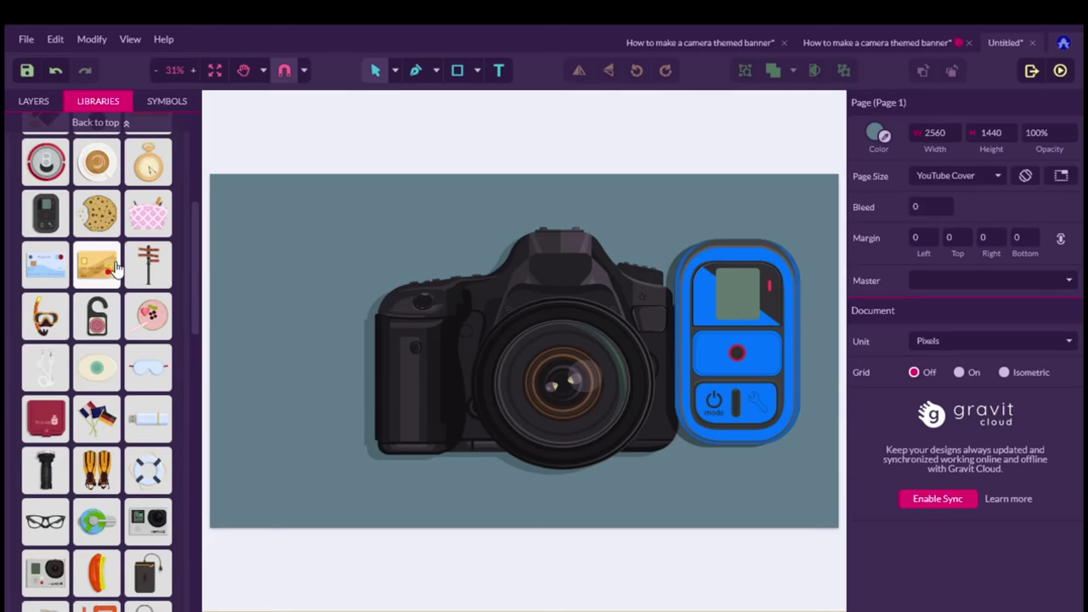
scroll(110, 274, "up", 5)
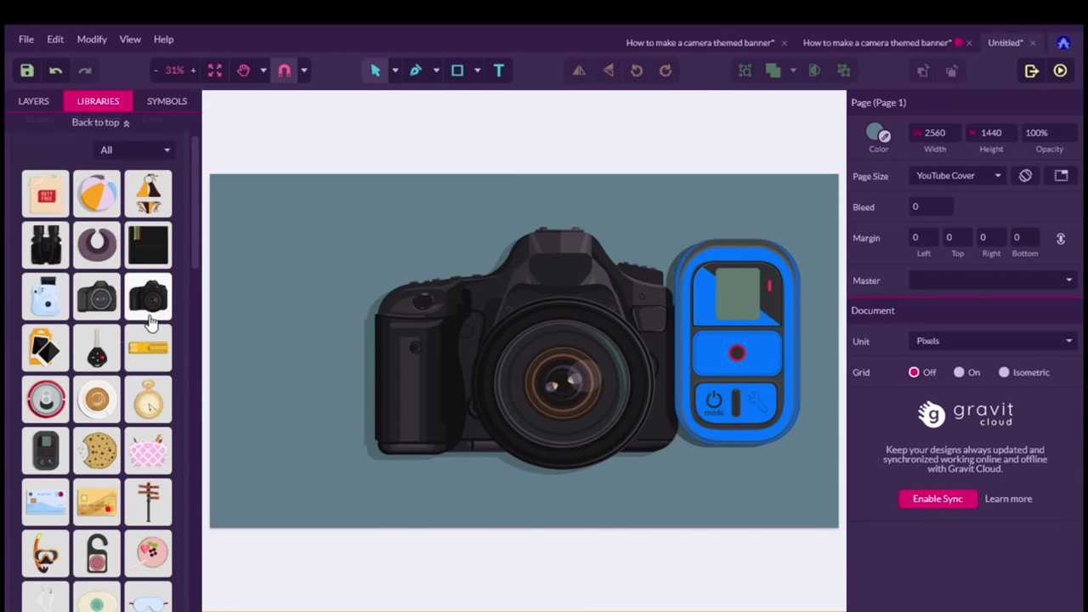
scroll(93, 489, "down", 2)
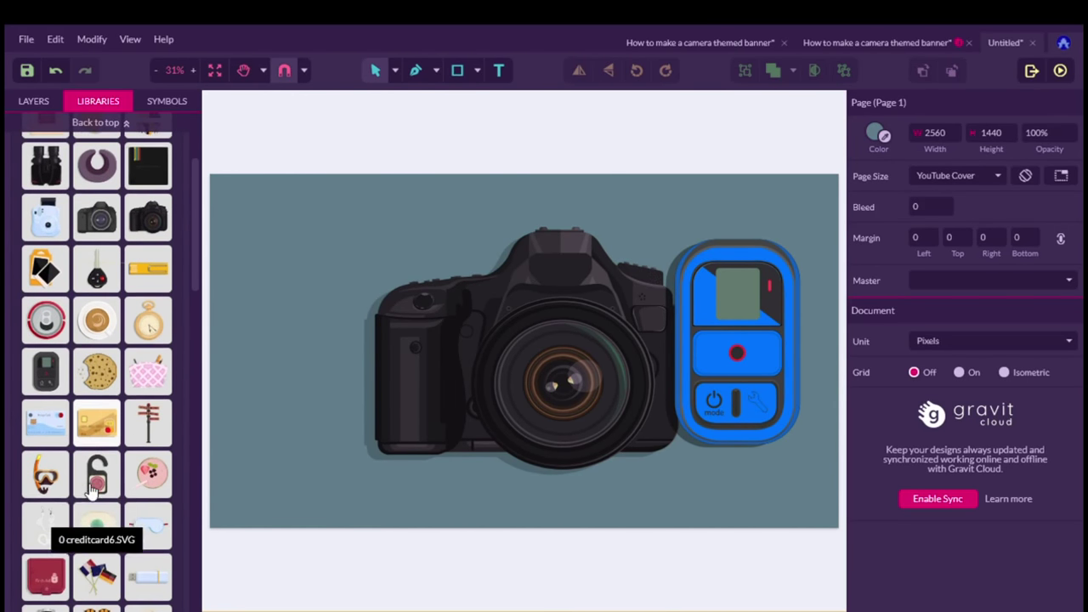
scroll(93, 492, "down", 6)
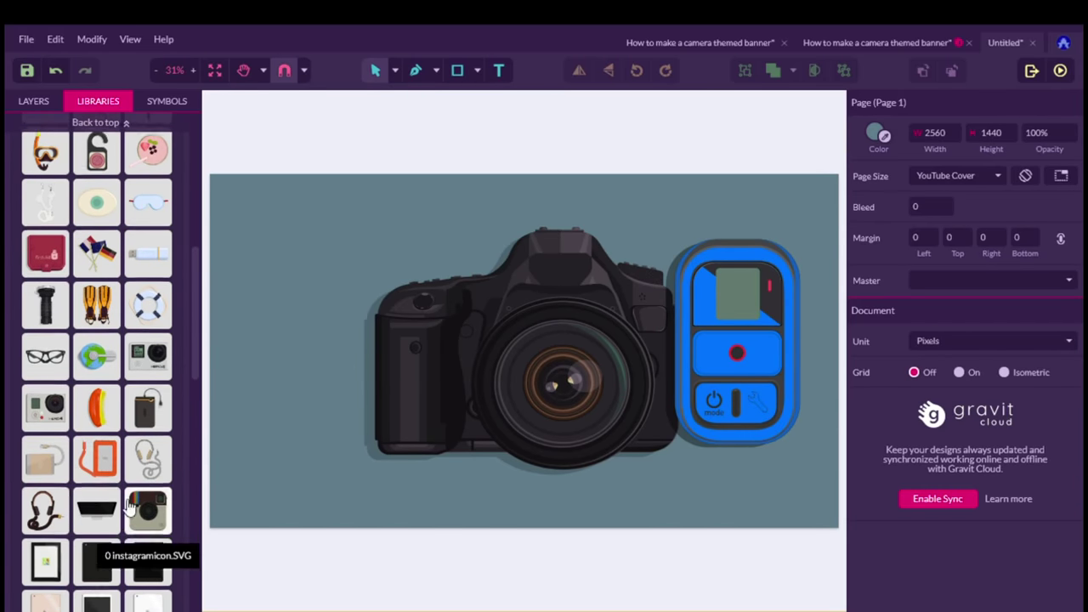
scroll(128, 505, "down", 15)
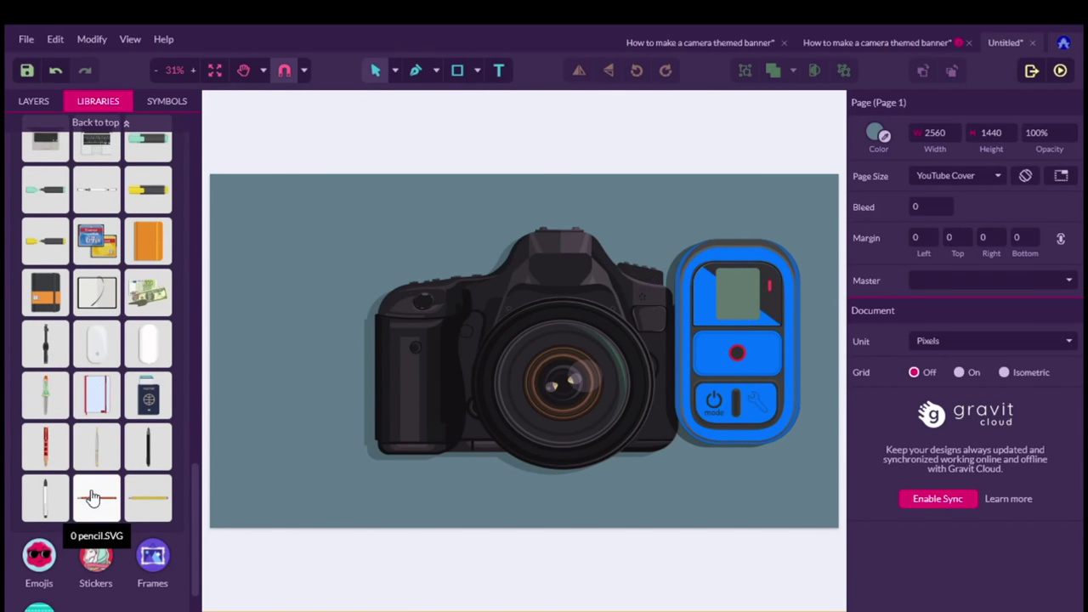
left_click_drag(102, 253, 283, 208)
Enlarge the memory cards to about 573 by 499 px and place them in the page's lower-left corner.
left_click_drag(298, 258, 366, 323)
left_click_drag(352, 206, 343, 392)
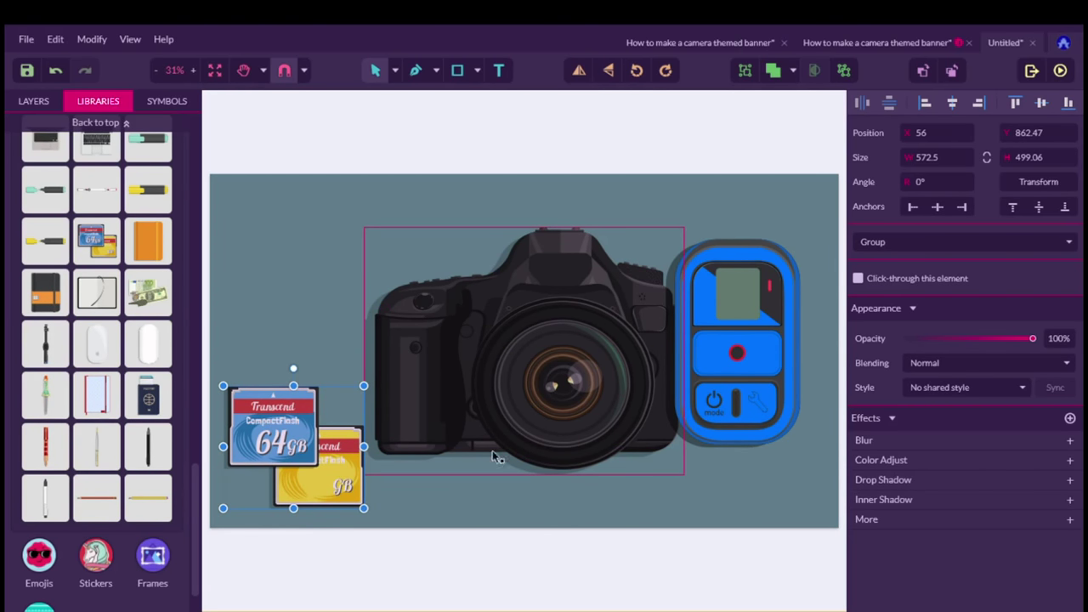
left_click(539, 481)
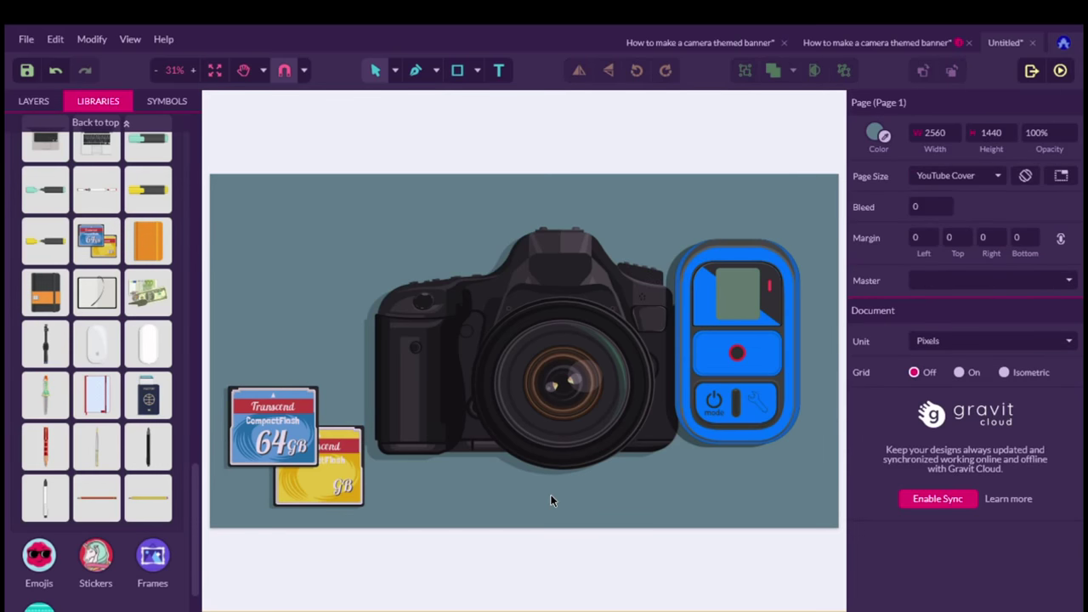
Tilt the blue remote about 25° counter-clockwise and shift it lower so it overlaps the black camera's edge.
left_click(761, 252)
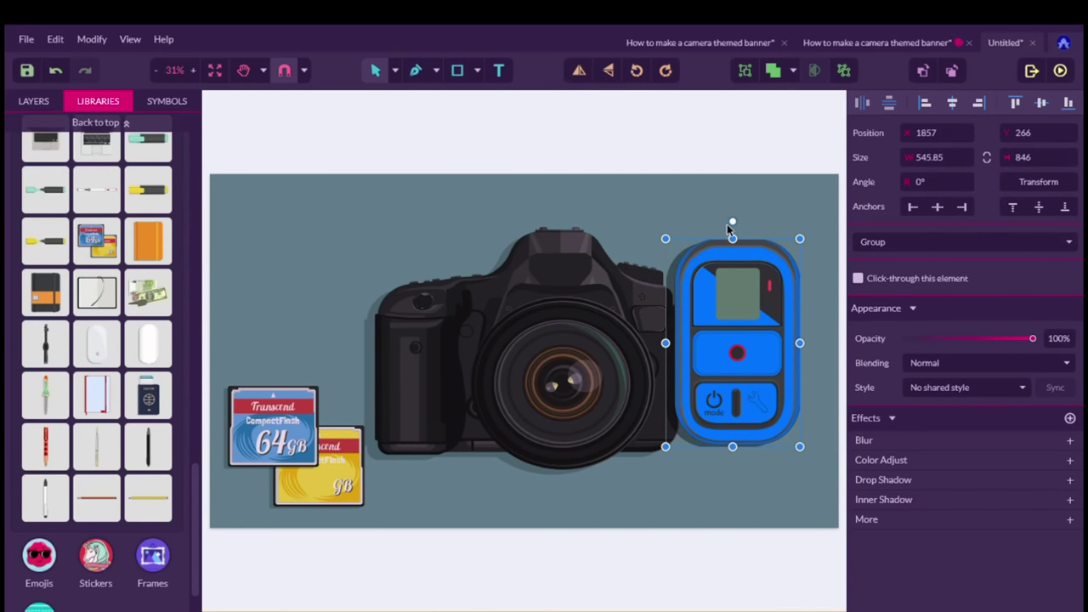
left_click_drag(734, 227, 743, 275)
left_click(818, 253)
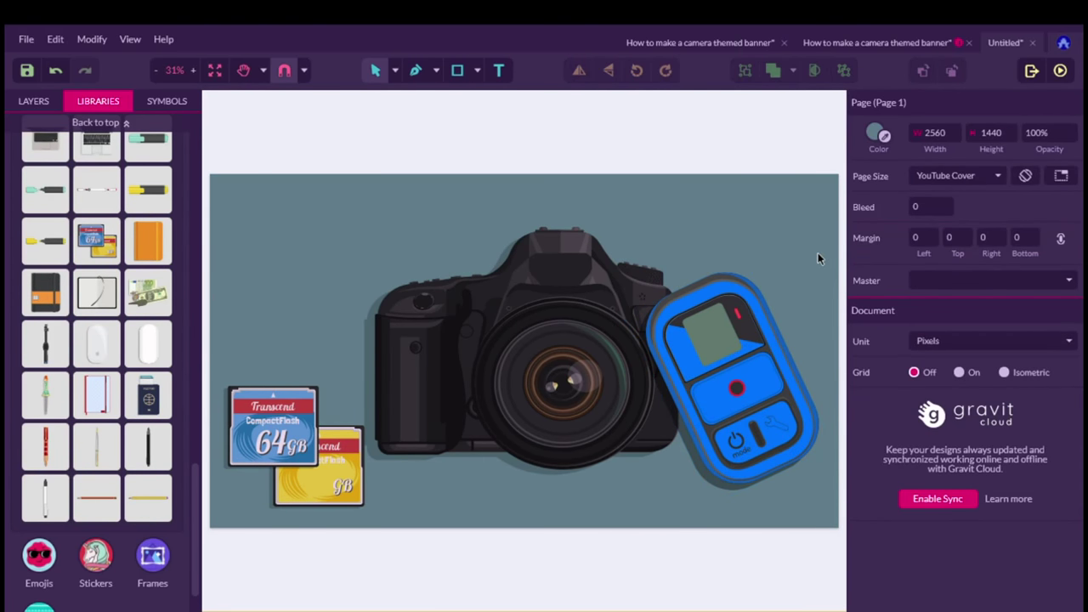
Enlarge the tilted blue remote to about 786 by 978 px.
left_click(737, 278)
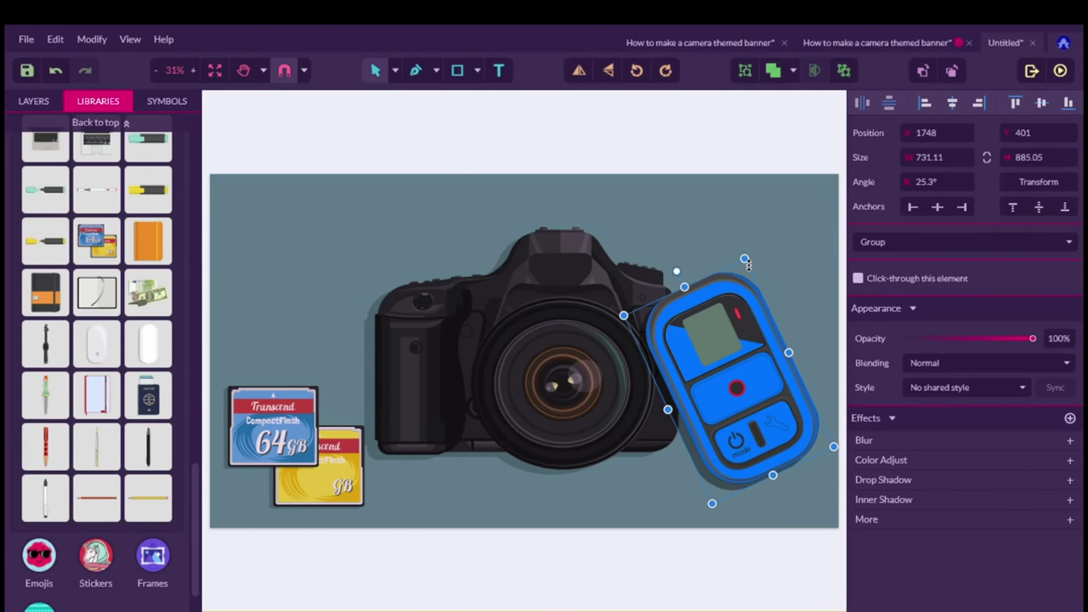
double_click(746, 260)
left_click_drag(751, 250, 744, 242)
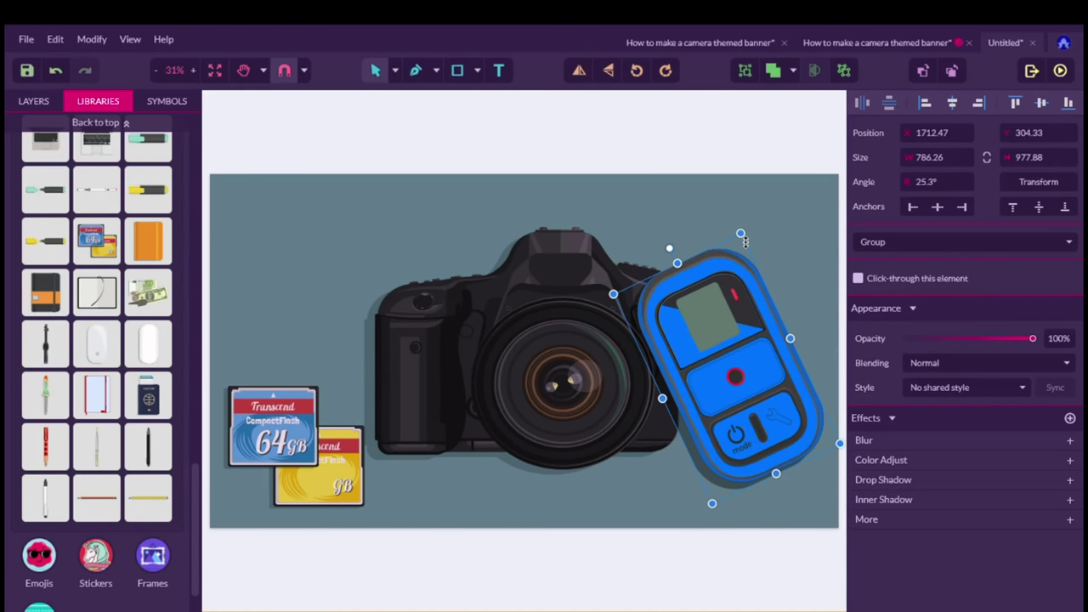
left_click(796, 244)
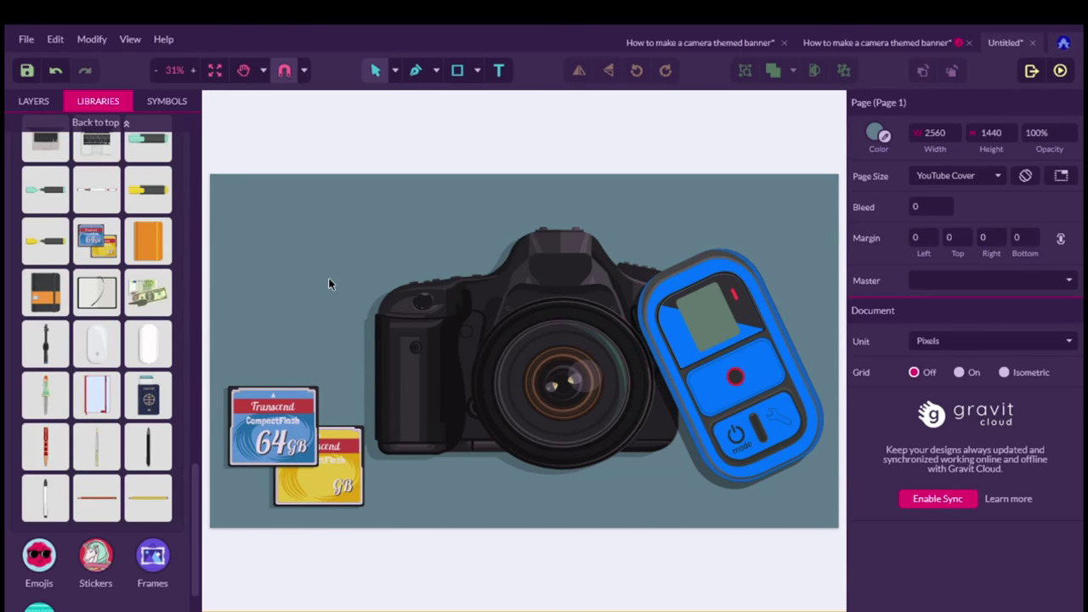
Add the HERO4 action camera illustration and place it in the page's upper-left corner, at about X 42, Y 63.
scroll(96, 195, "down", 5)
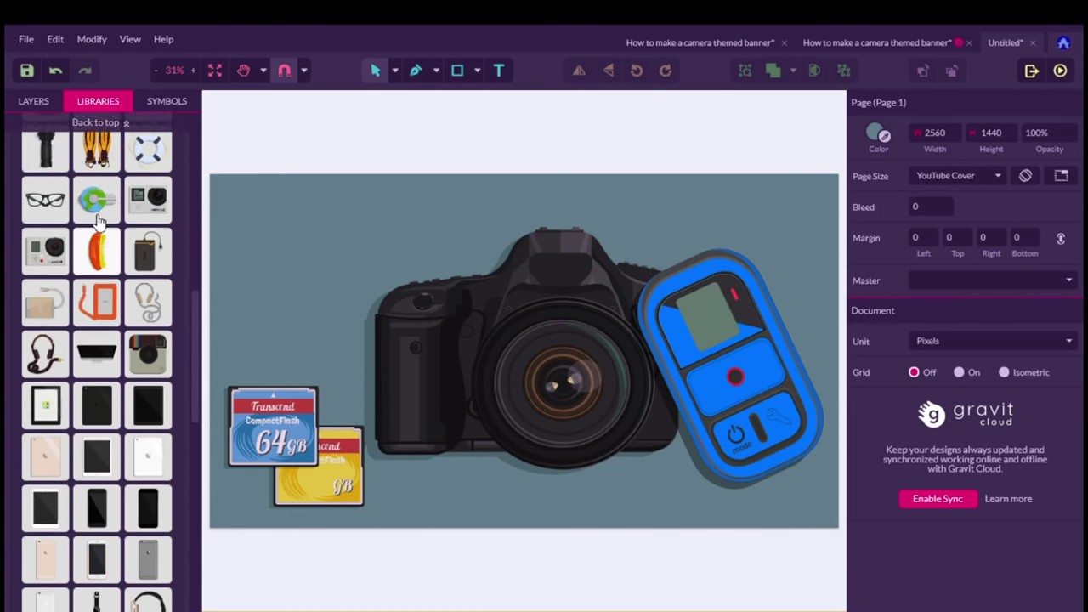
scroll(98, 221, "up", 5)
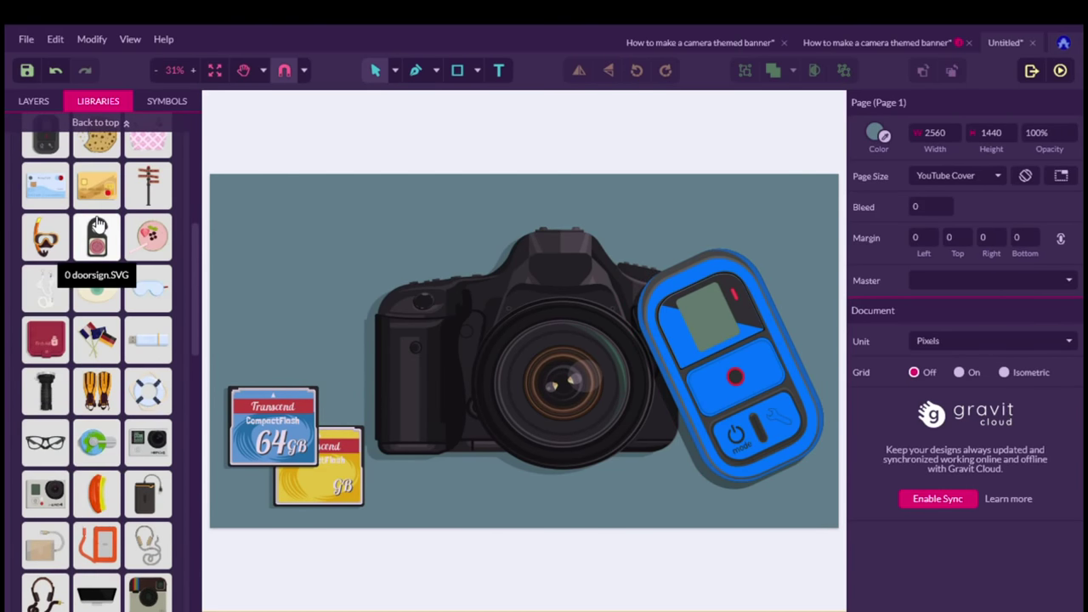
left_click(145, 440)
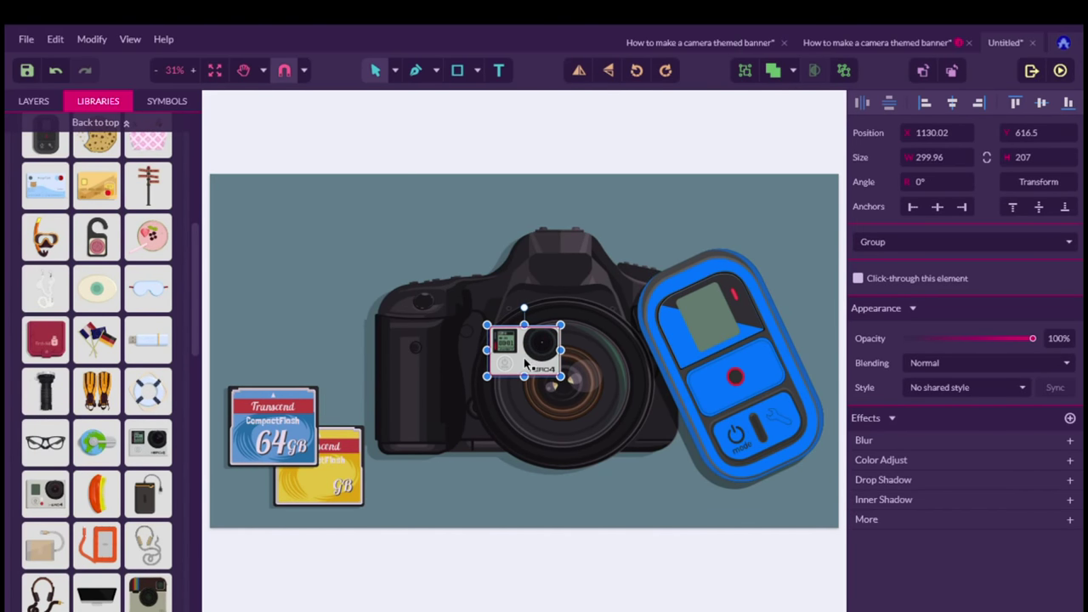
left_click_drag(523, 363, 253, 228)
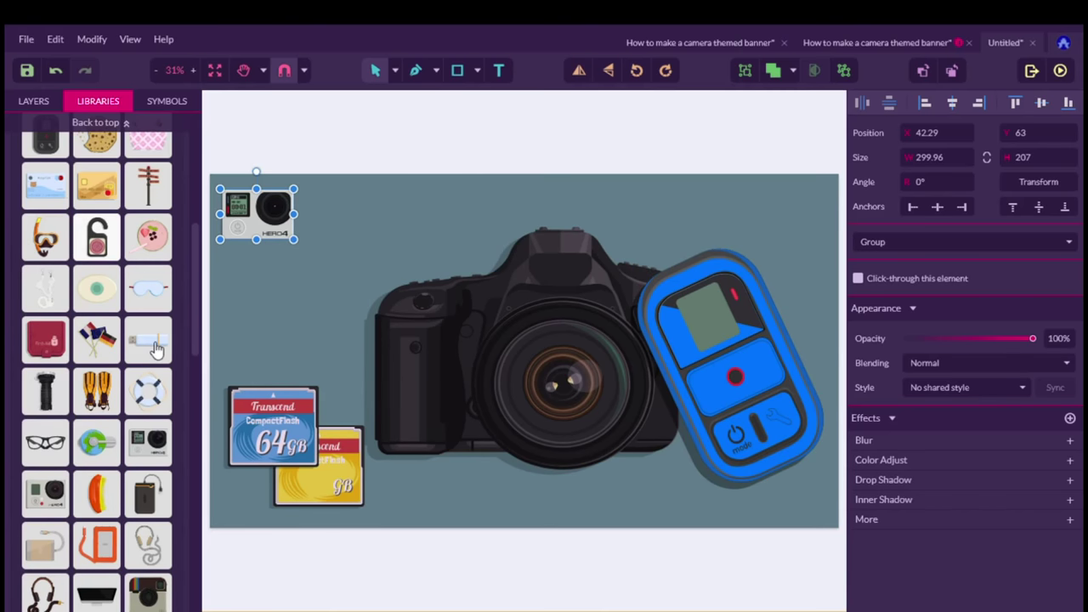
scroll(144, 344, "up", 5)
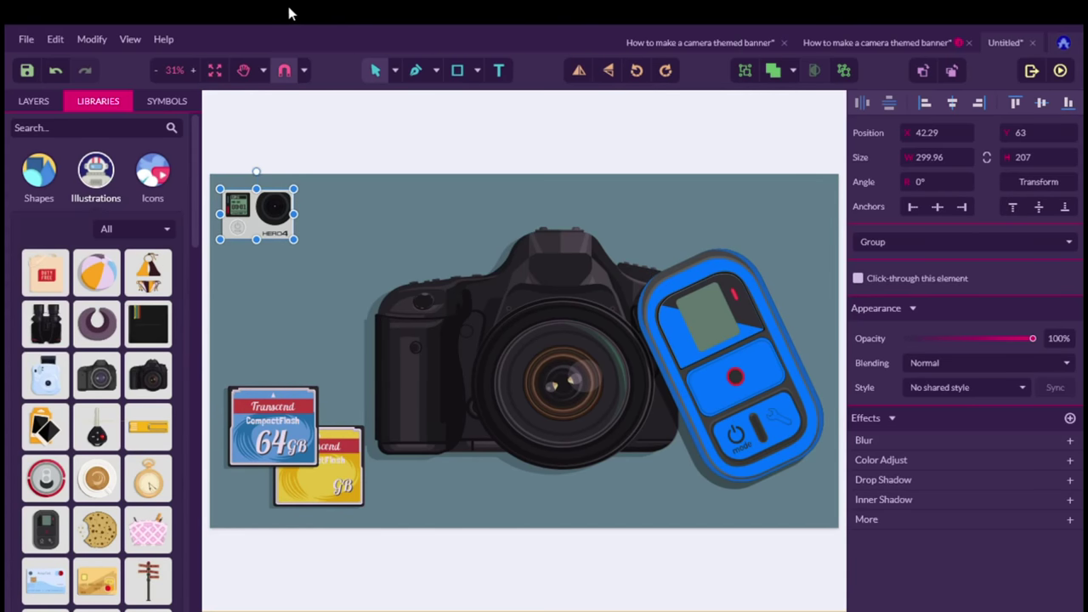
left_click(632, 125)
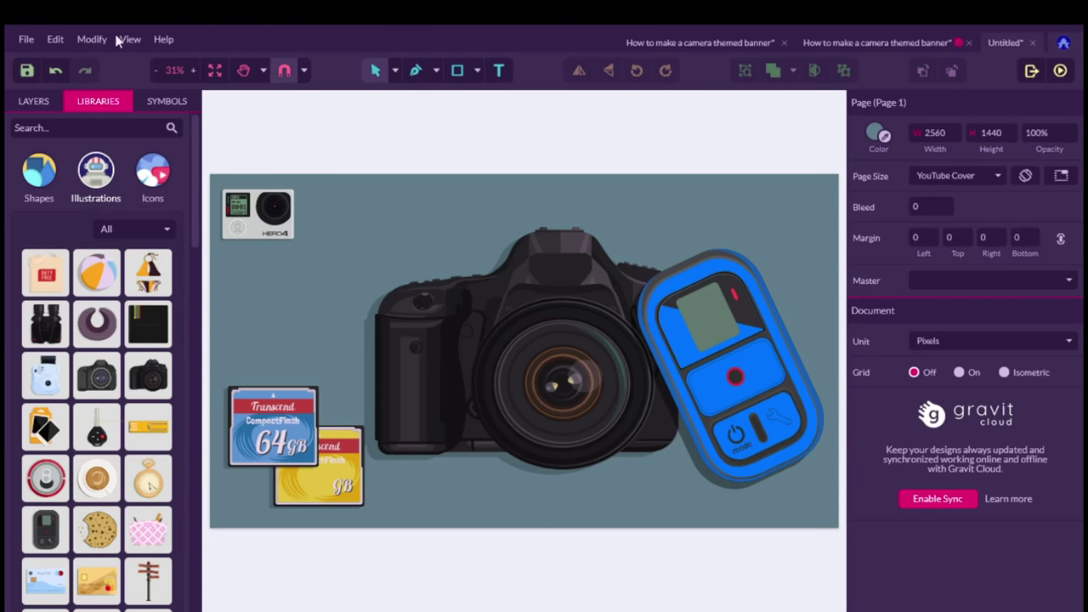
Enlarge the HERO4 camera to about 723 by 461 px and nudge it slightly away from the page corner.
left_click(263, 226)
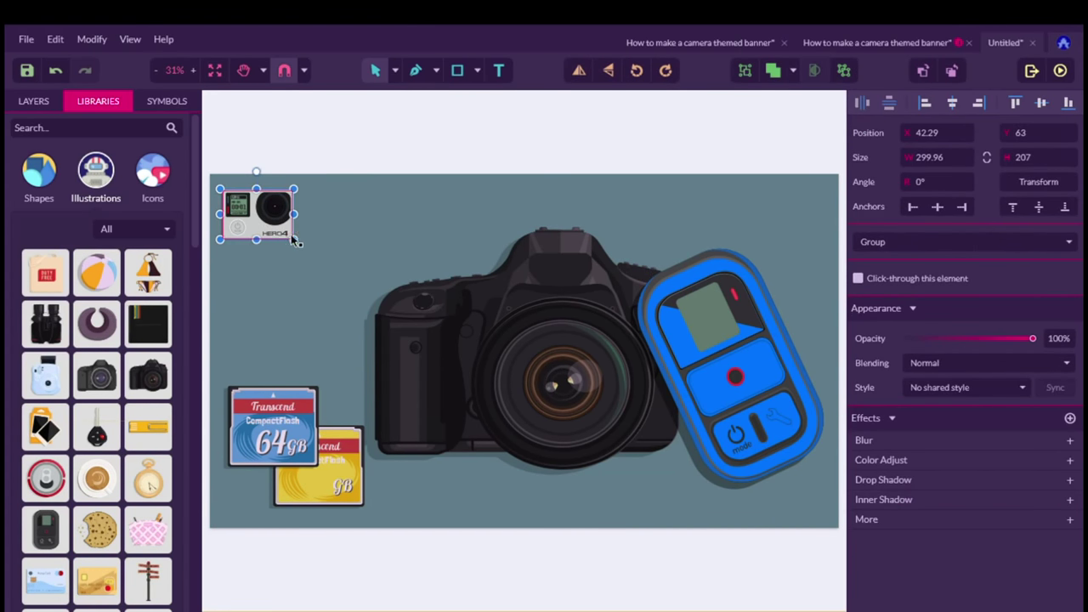
left_click_drag(302, 245, 403, 308)
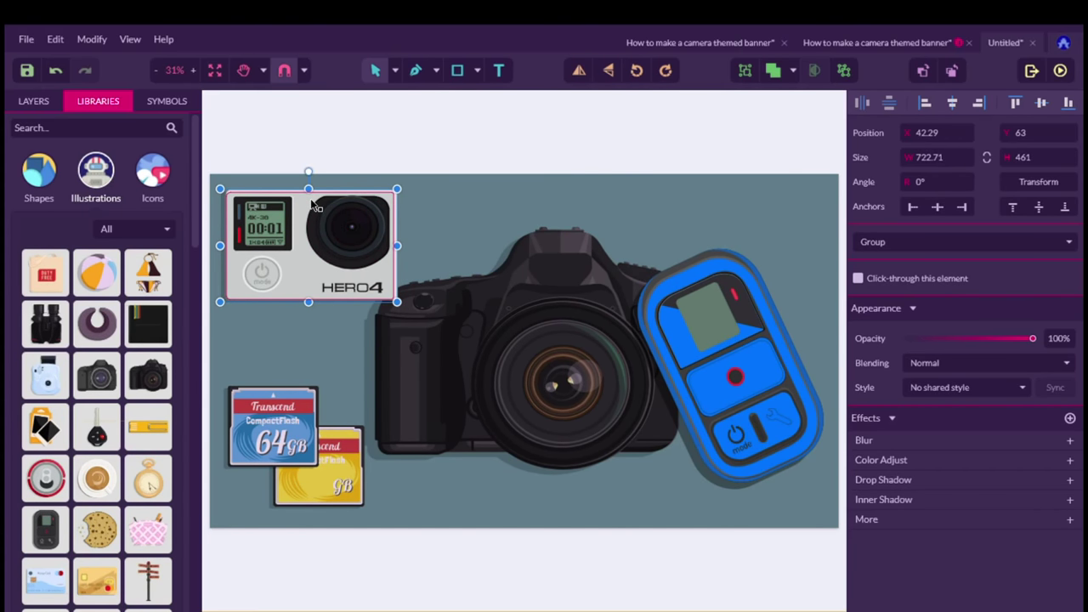
left_click(354, 184)
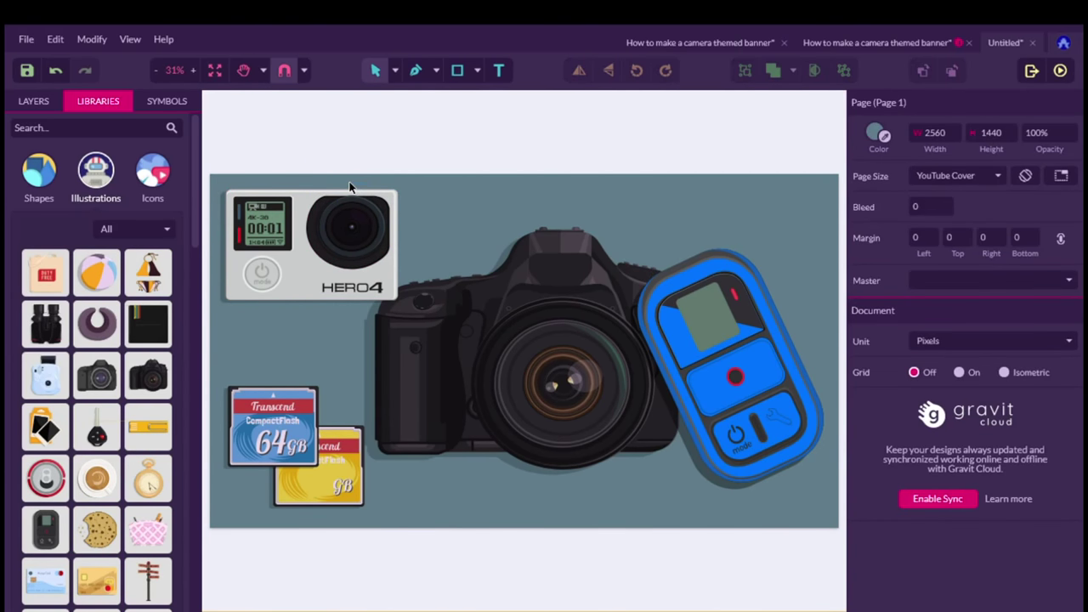
mouse_move(311, 212)
left_mouse_down()
mouse_move(294, 213)
mouse_move(313, 223)
left_mouse_up()
left_click(451, 238)
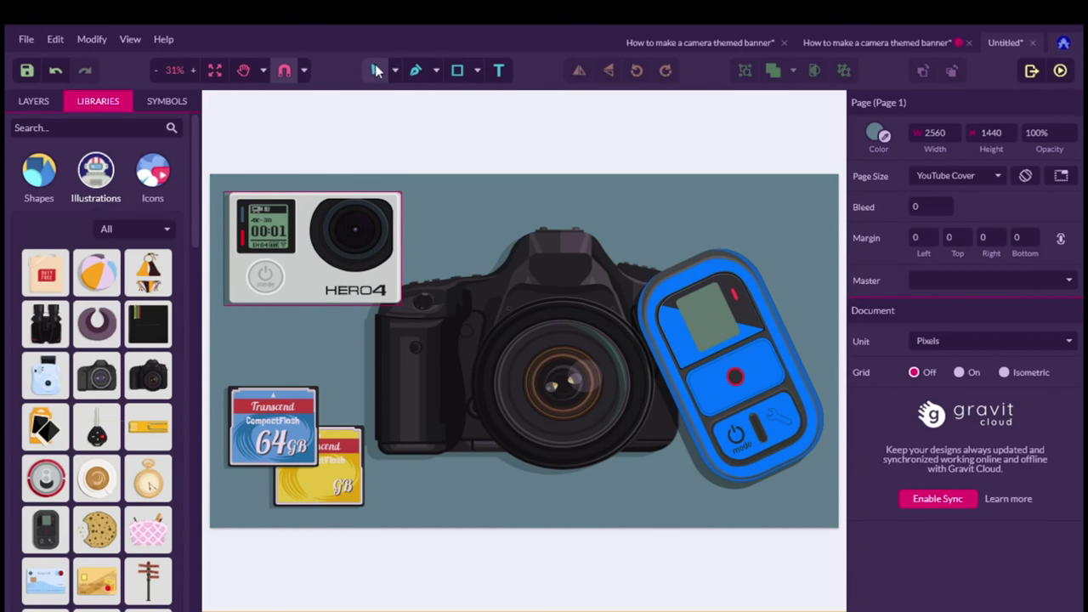
Open the icon library and filter it to the Logos category.
left_click(156, 192)
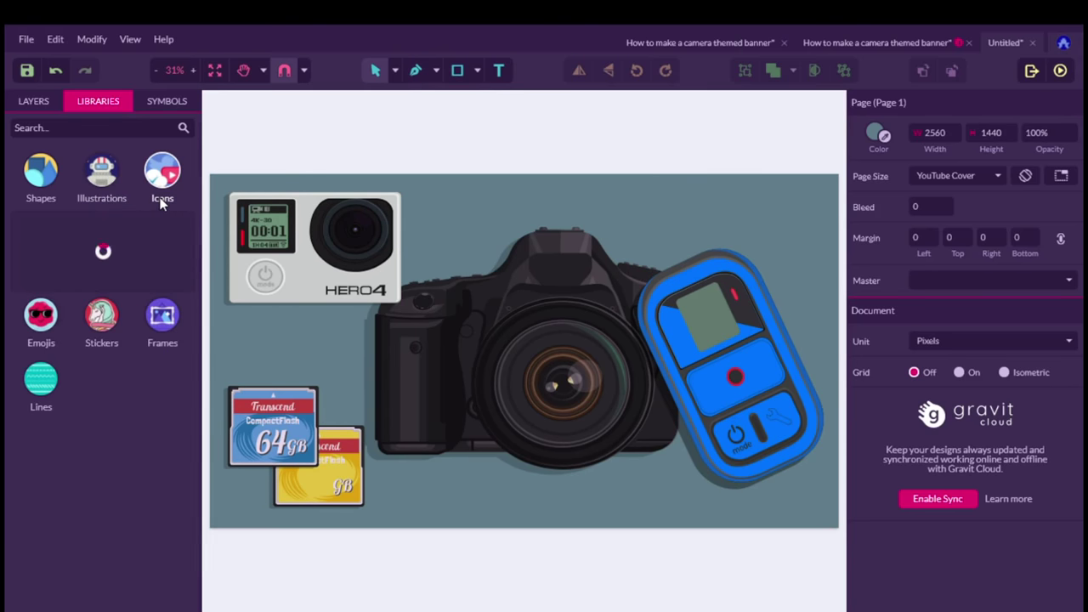
scroll(106, 264, "down", 15)
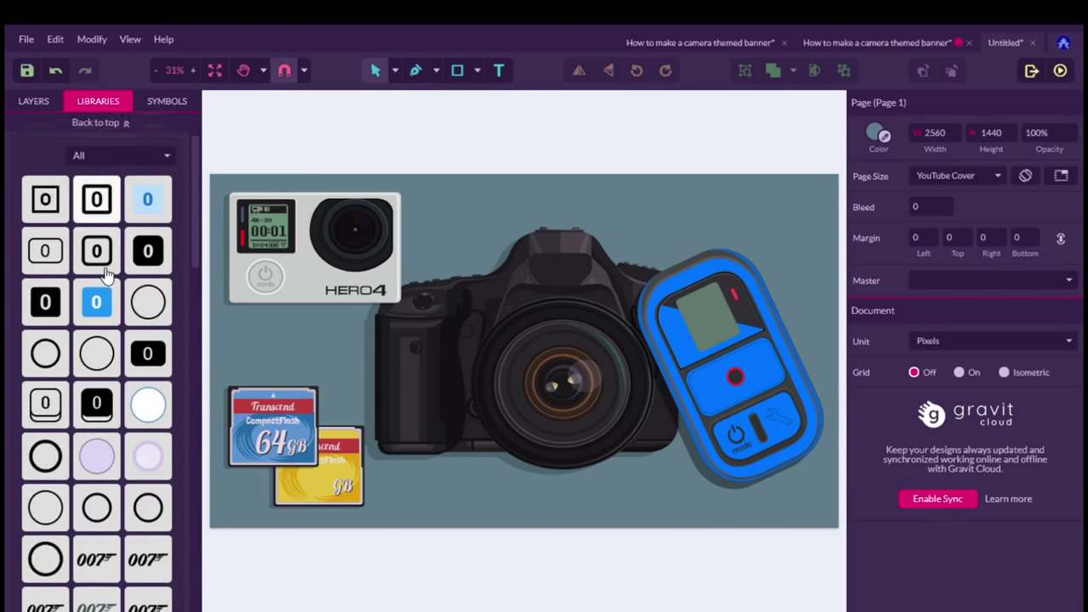
scroll(100, 264, "up", 15)
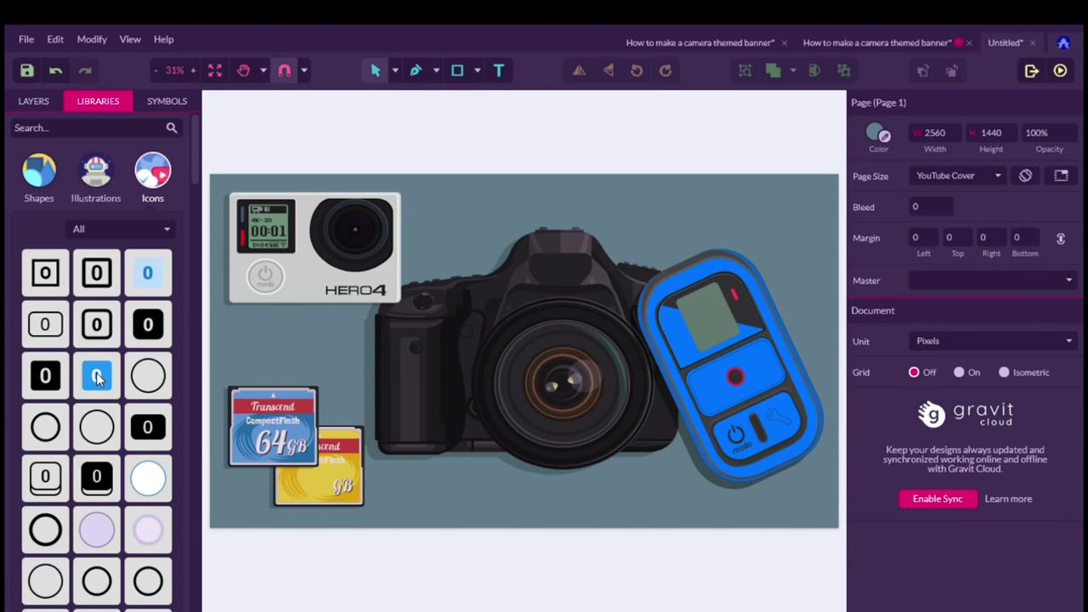
scroll(104, 332, "down", 3)
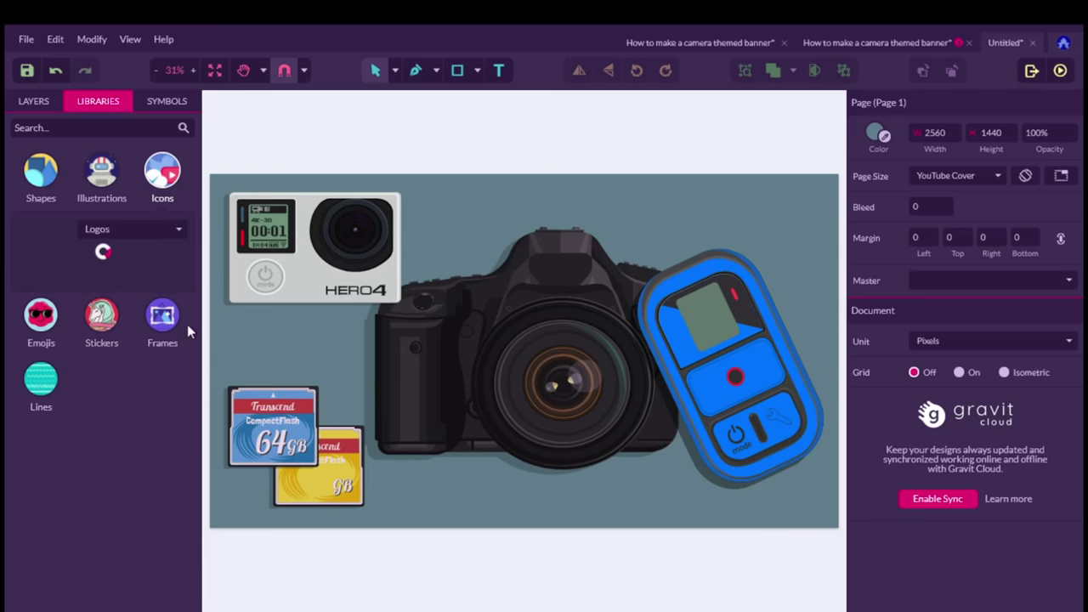
Find the red-and-grey stacked YouTube wordmark among the logo icons and add it to the page.
scroll(124, 322, "down", 5)
scroll(117, 321, "up", 2)
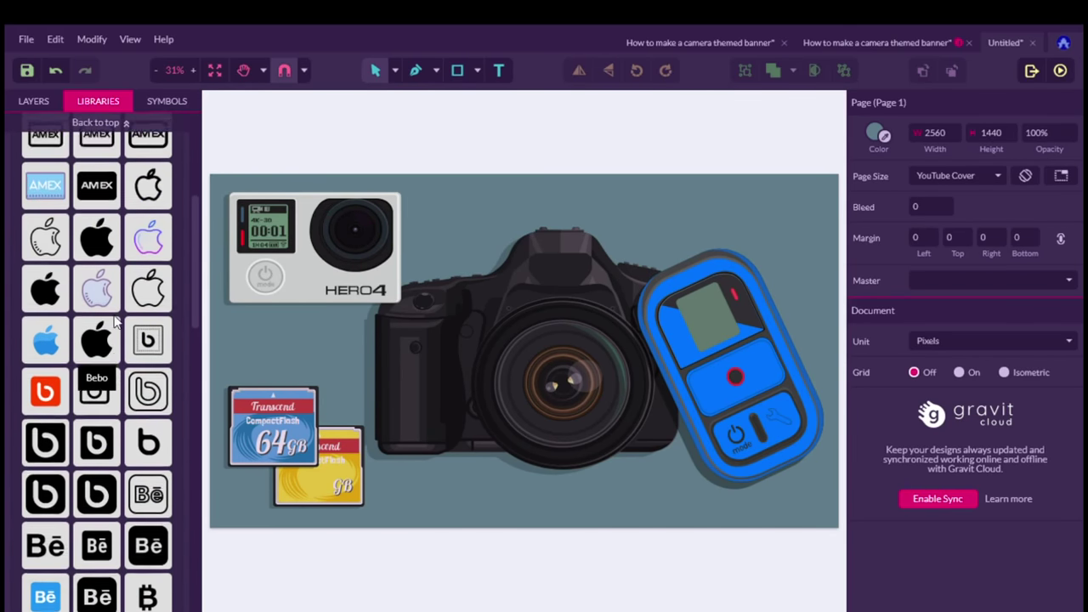
scroll(117, 321, "down", 10)
scroll(117, 321, "down", 3)
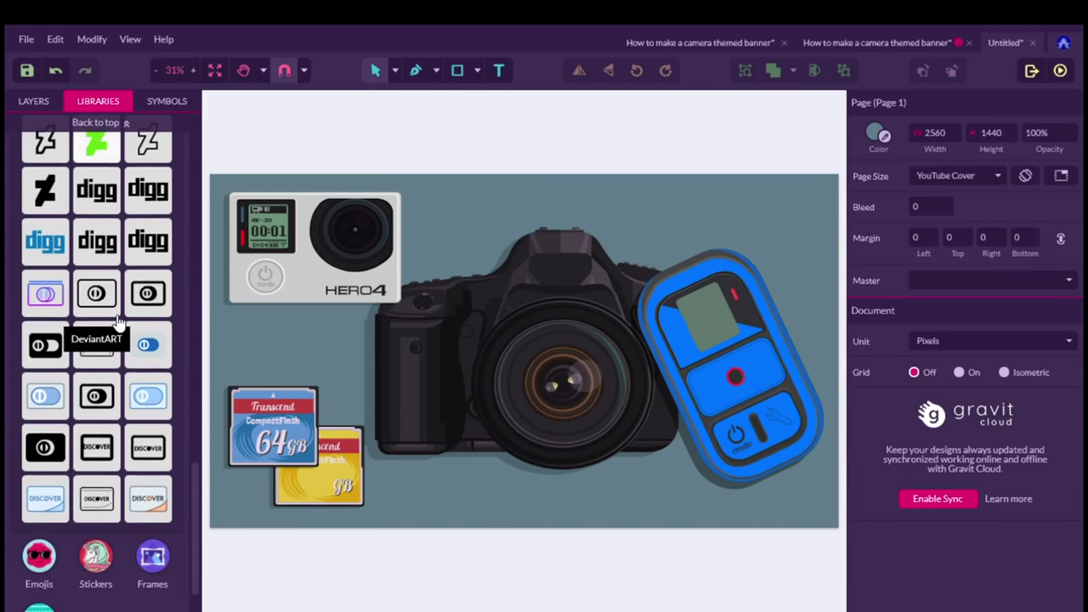
scroll(117, 322, "down", 10)
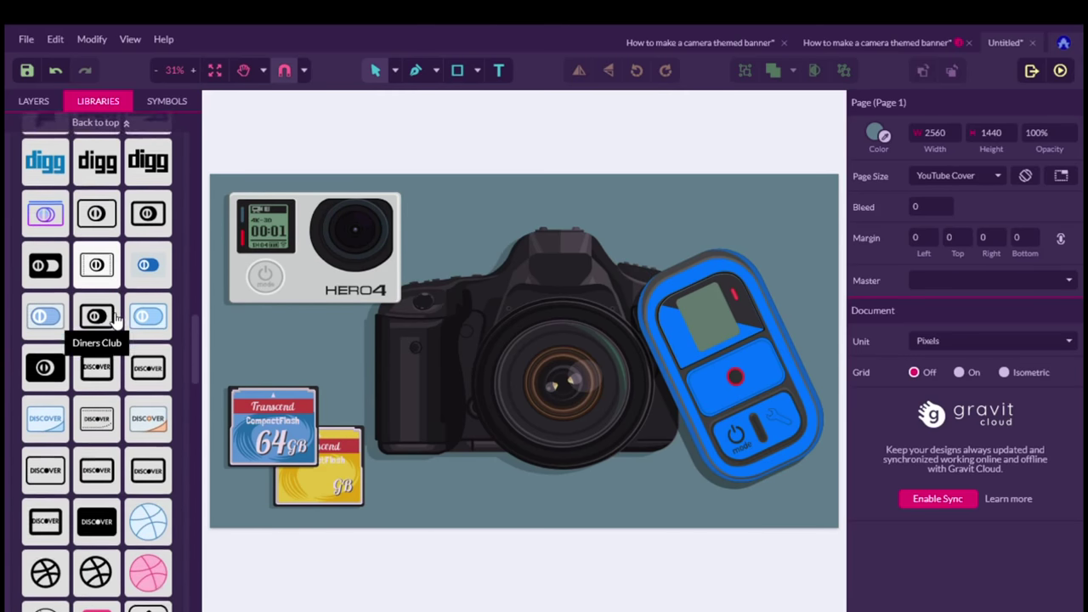
scroll(117, 319, "down", 8)
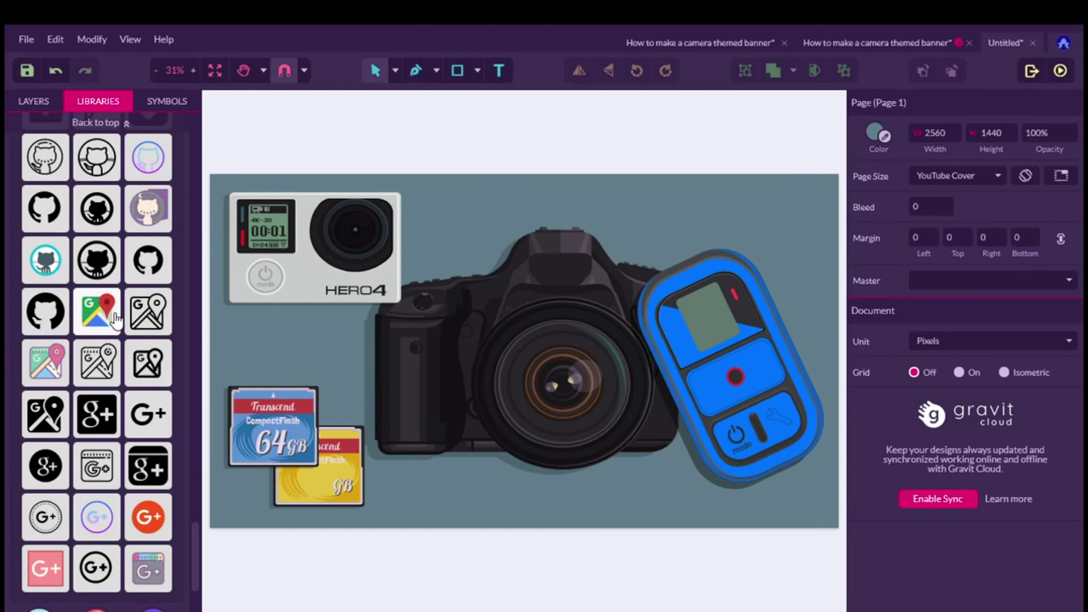
scroll(115, 321, "down", 10)
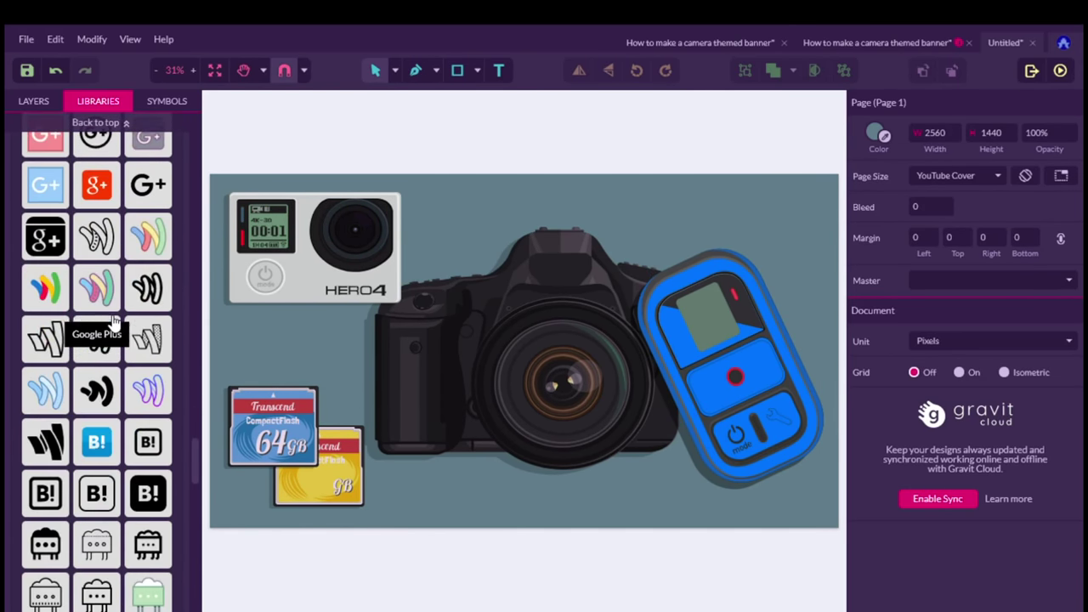
scroll(102, 328, "down", 10)
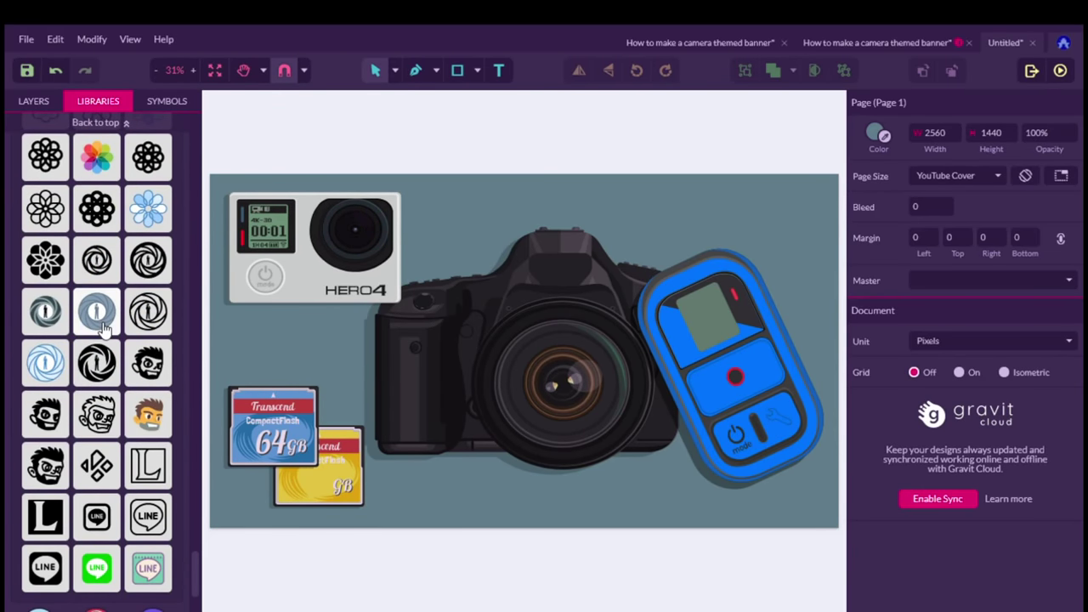
scroll(148, 301, "down", 10)
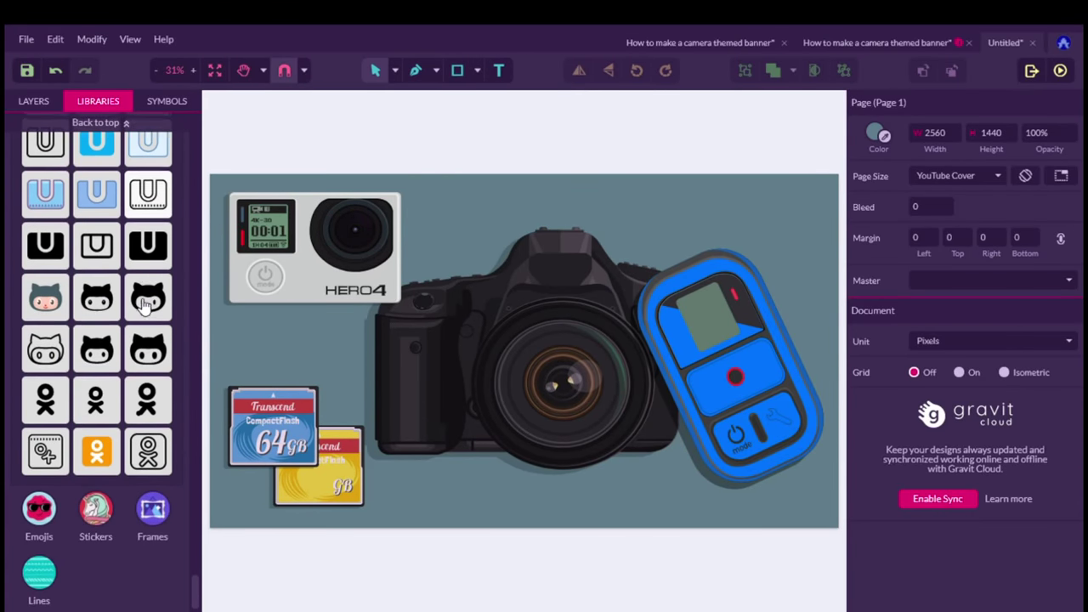
scroll(145, 304, "down", 15)
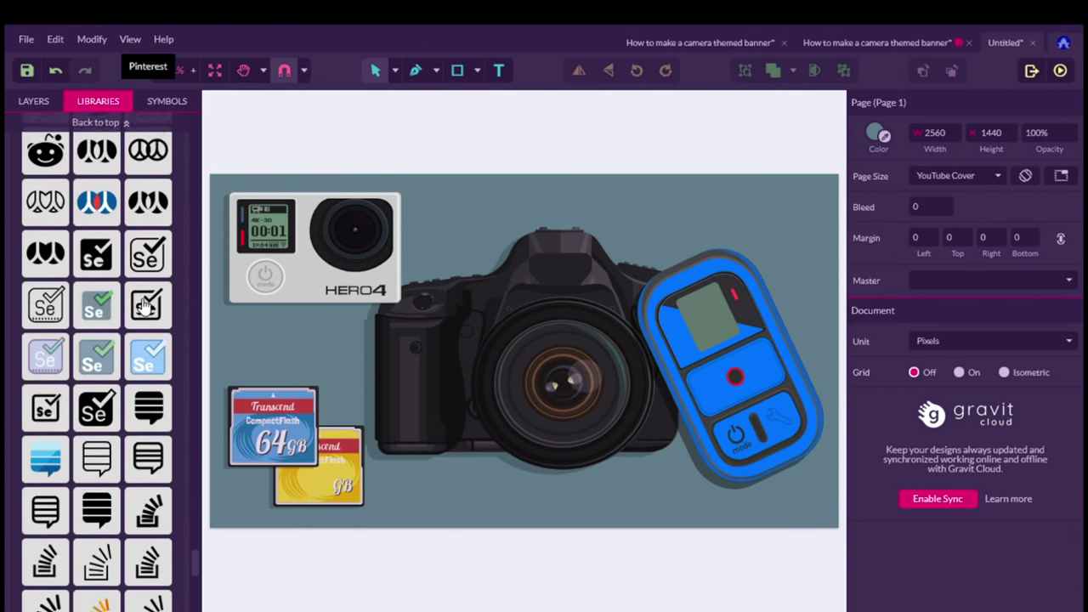
scroll(145, 304, "down", 8)
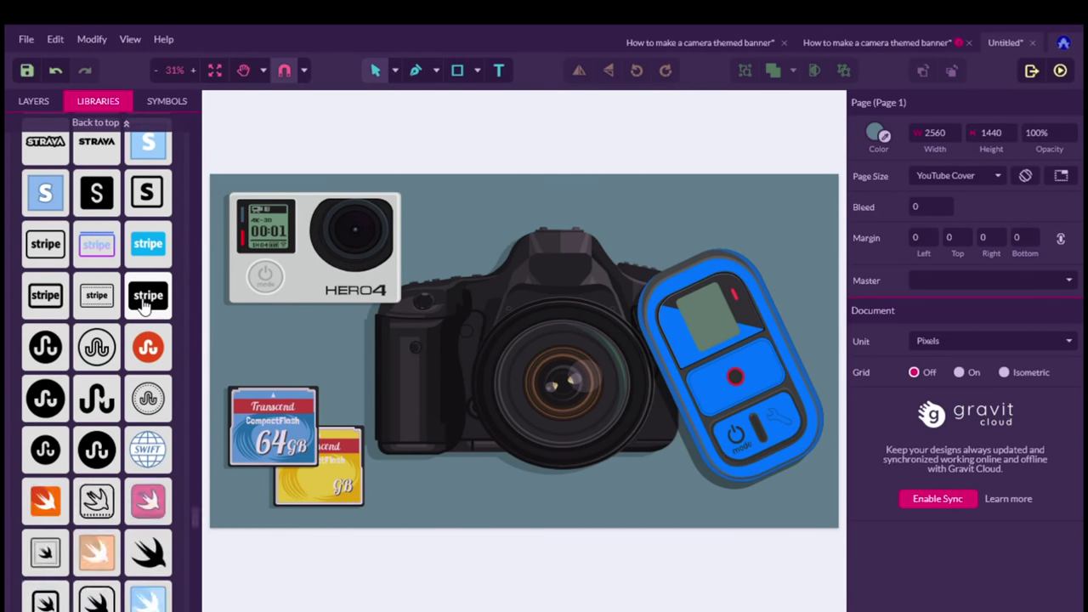
scroll(97, 159, "down", 10)
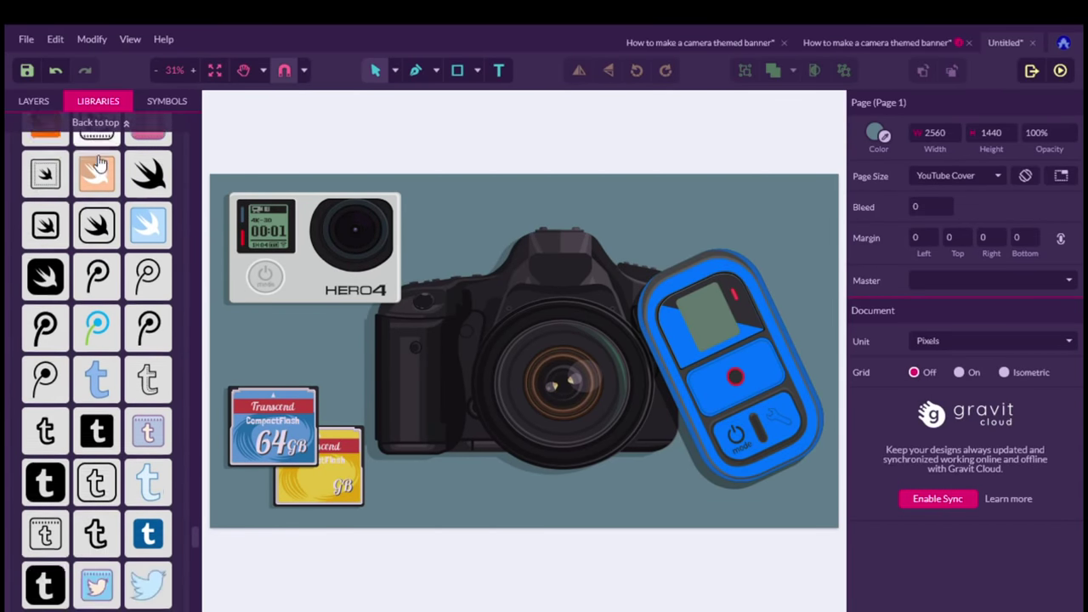
scroll(98, 160, "down", 10)
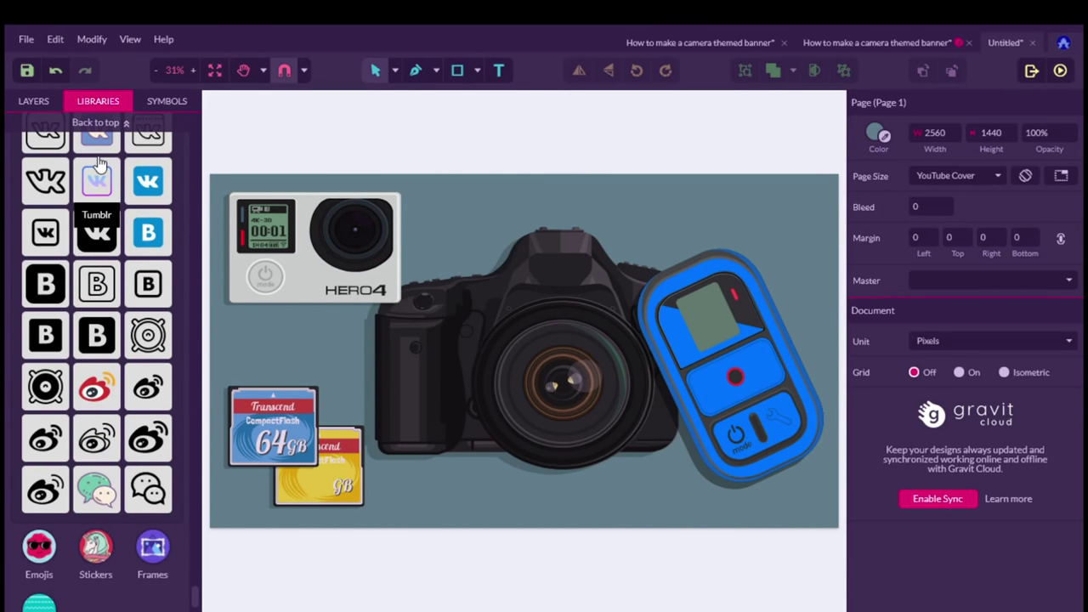
scroll(98, 160, "down", 10)
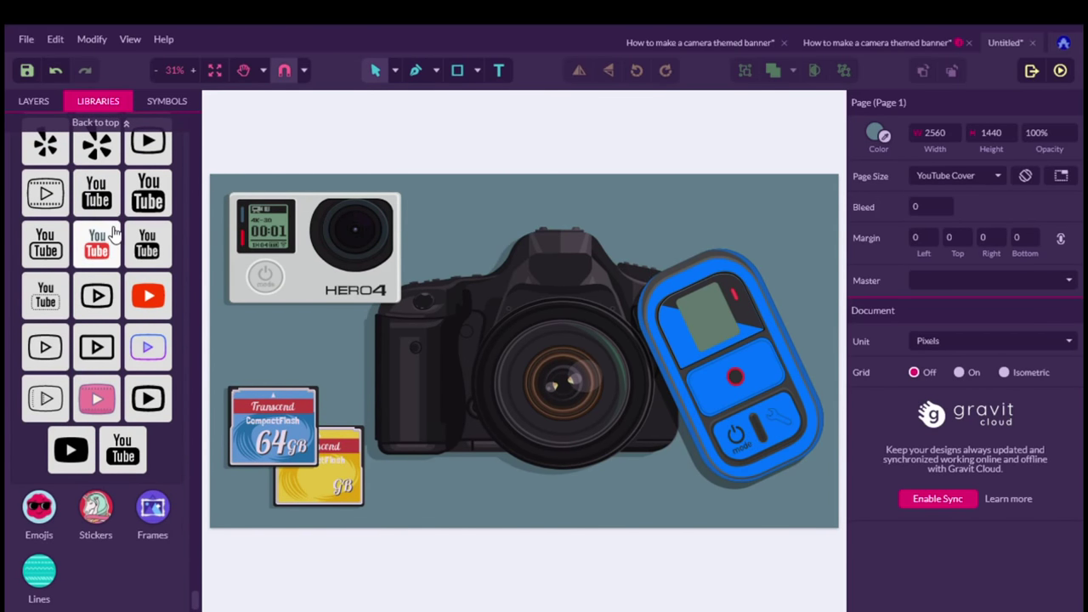
left_click(96, 245)
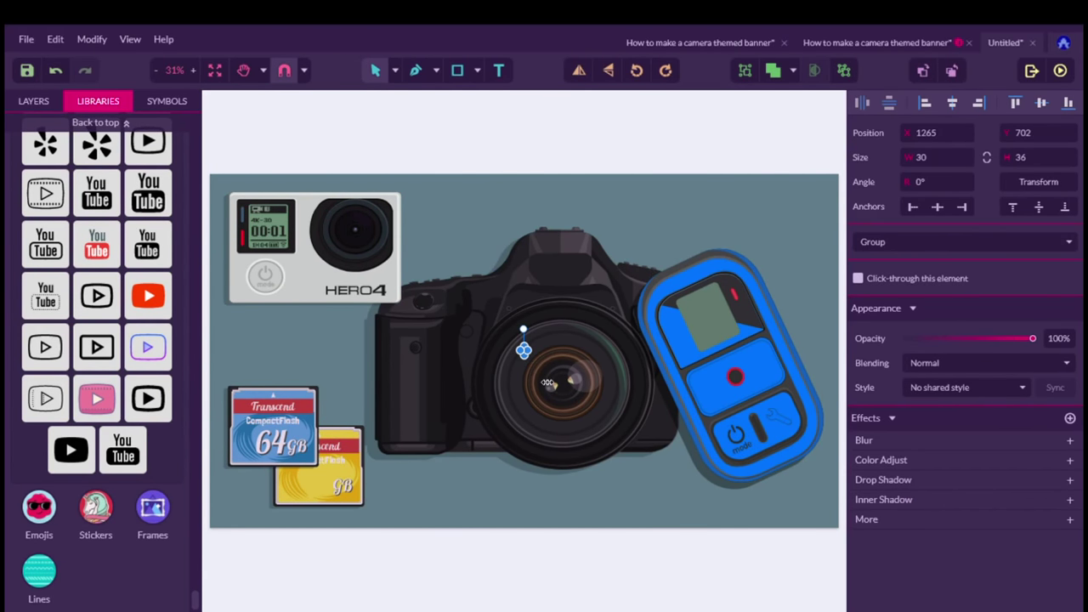
Place the YouTube logo on the blue remote's display, rotated about 25.4° to match its tilt and enlarged to about 198 by 187 px.
left_click_drag(528, 349, 698, 286)
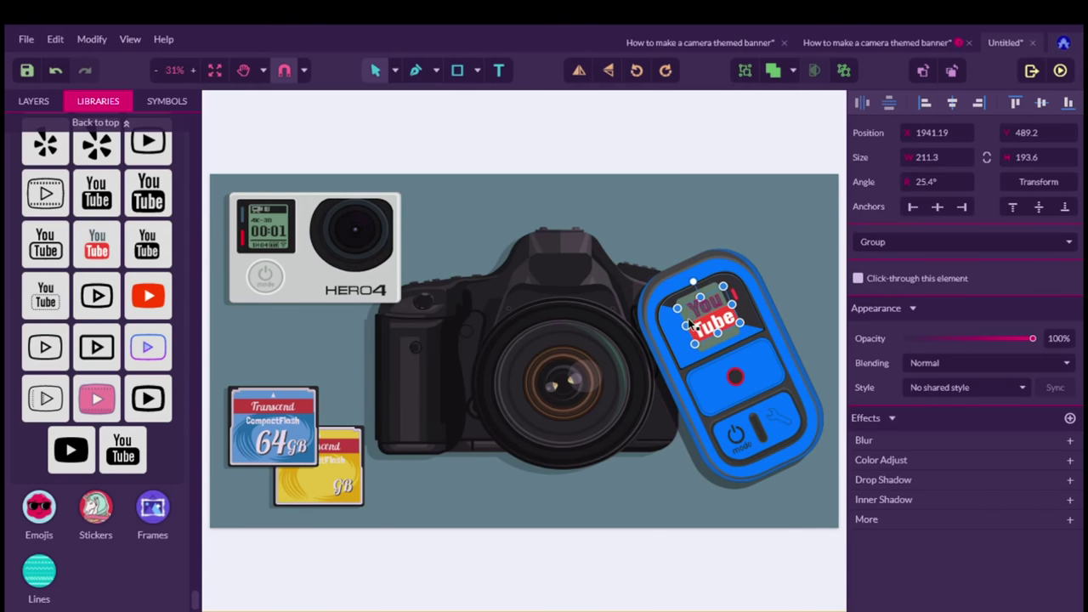
left_click_drag(685, 334, 720, 302)
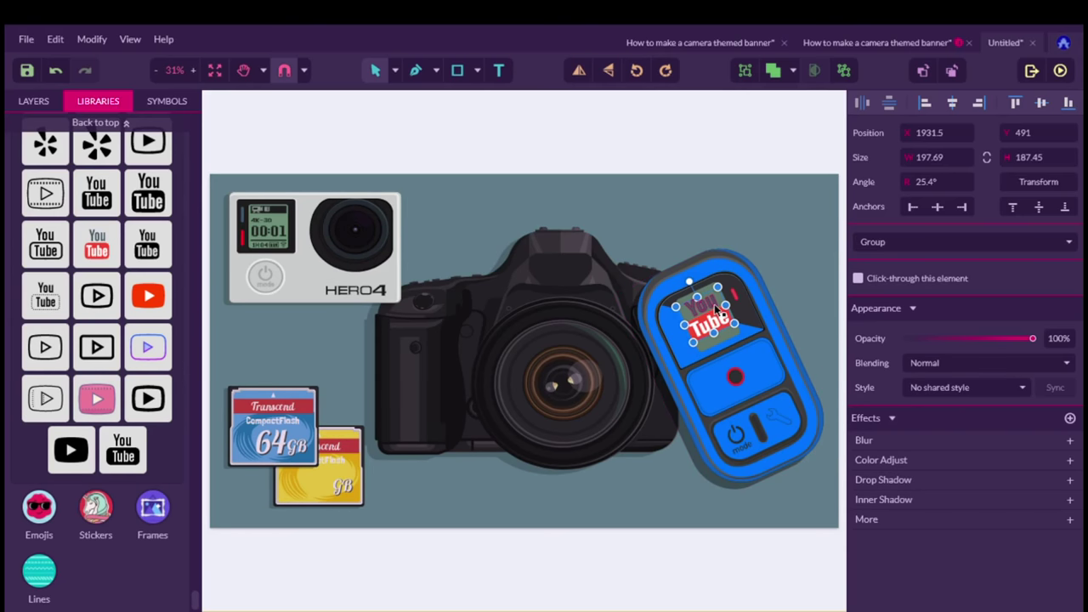
left_click(194, 71)
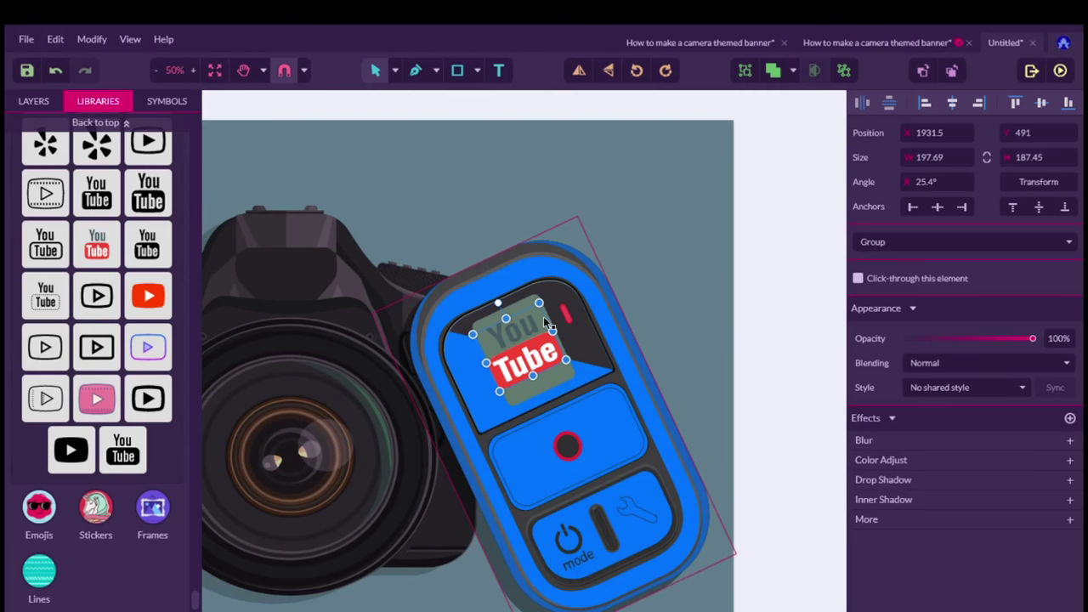
mouse_move(542, 316)
left_mouse_down()
mouse_move(550, 329)
mouse_move(546, 313)
left_mouse_up()
left_click(534, 386)
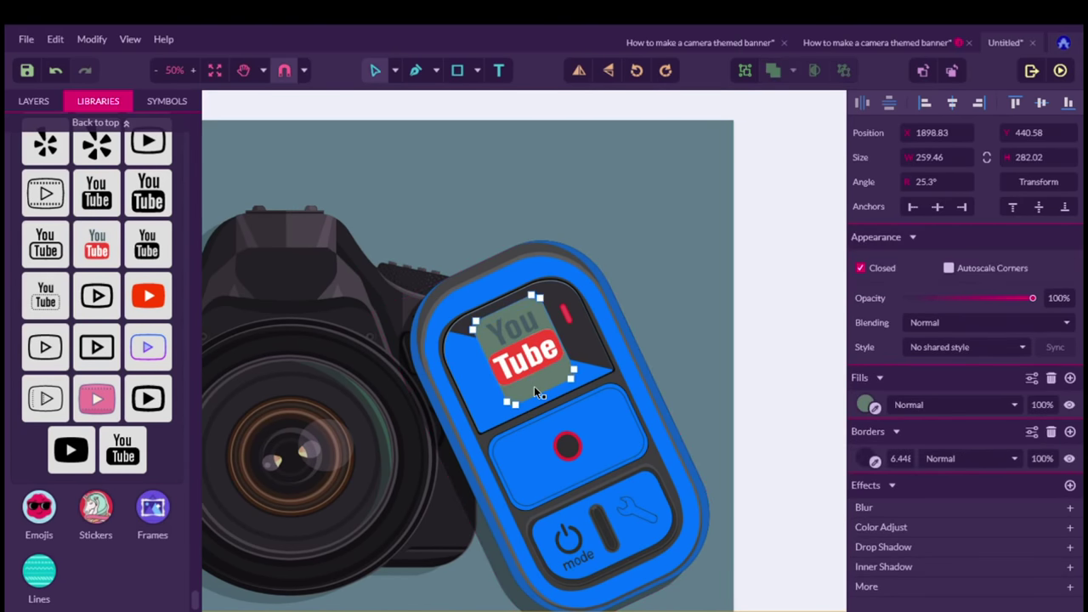
scroll(540, 343, "down", 4)
scroll(539, 344, "up", 3)
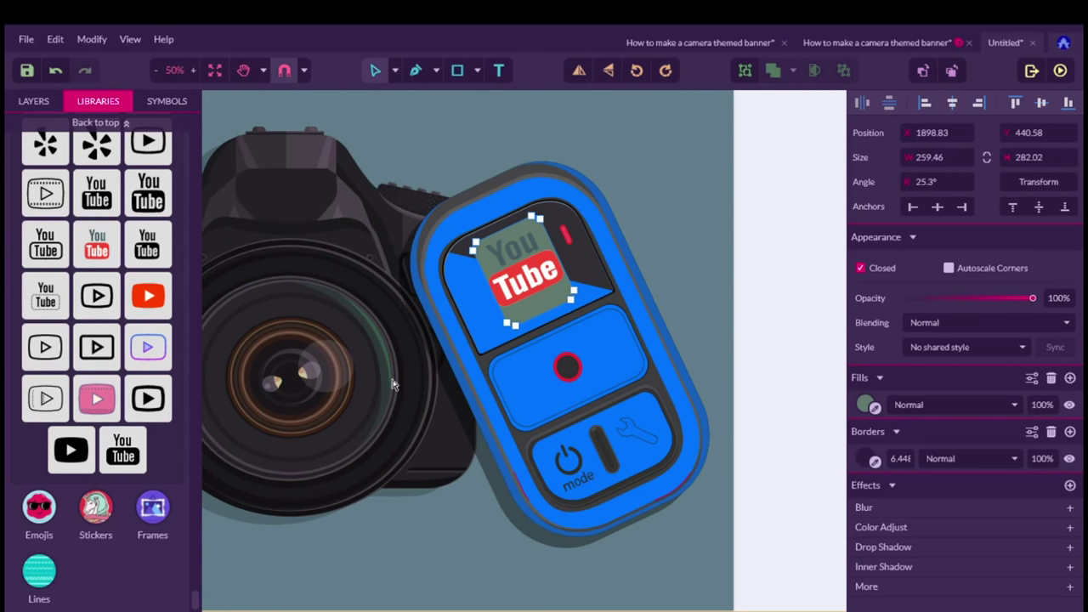
left_click(462, 520)
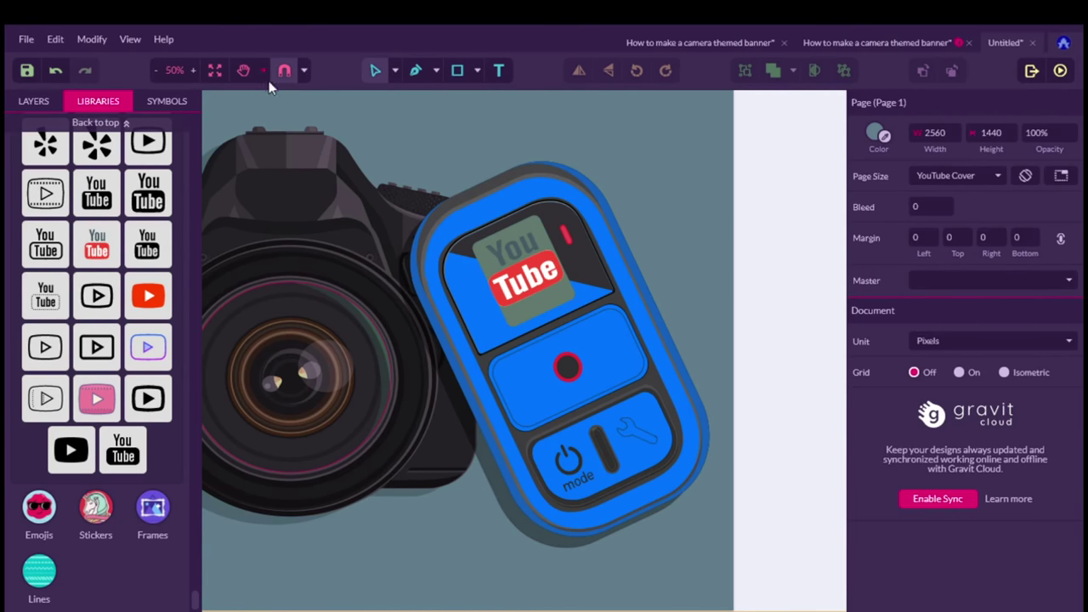
left_click(165, 72)
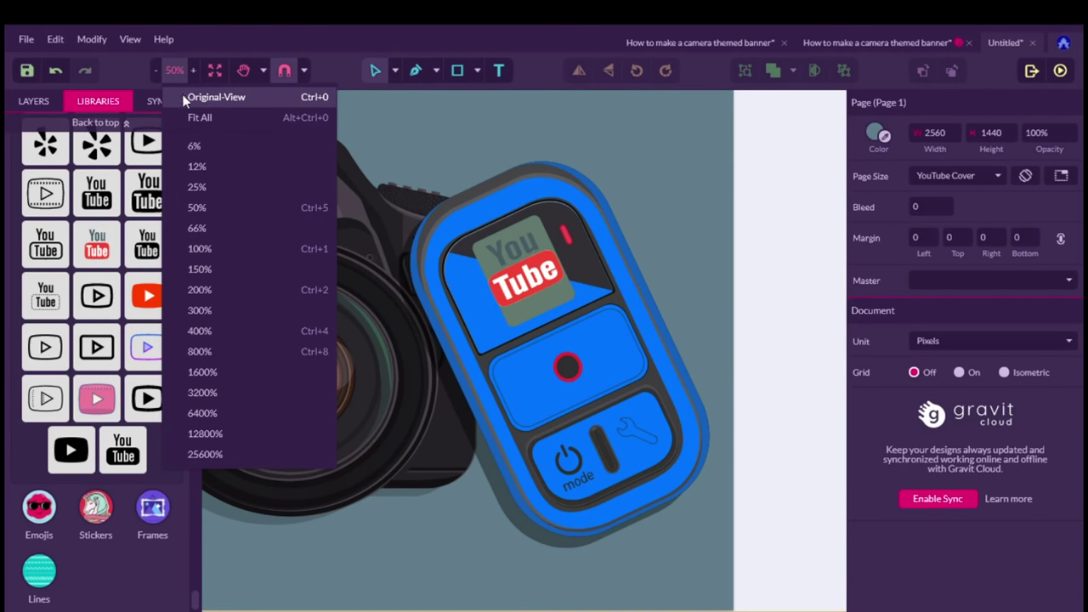
left_click(204, 114)
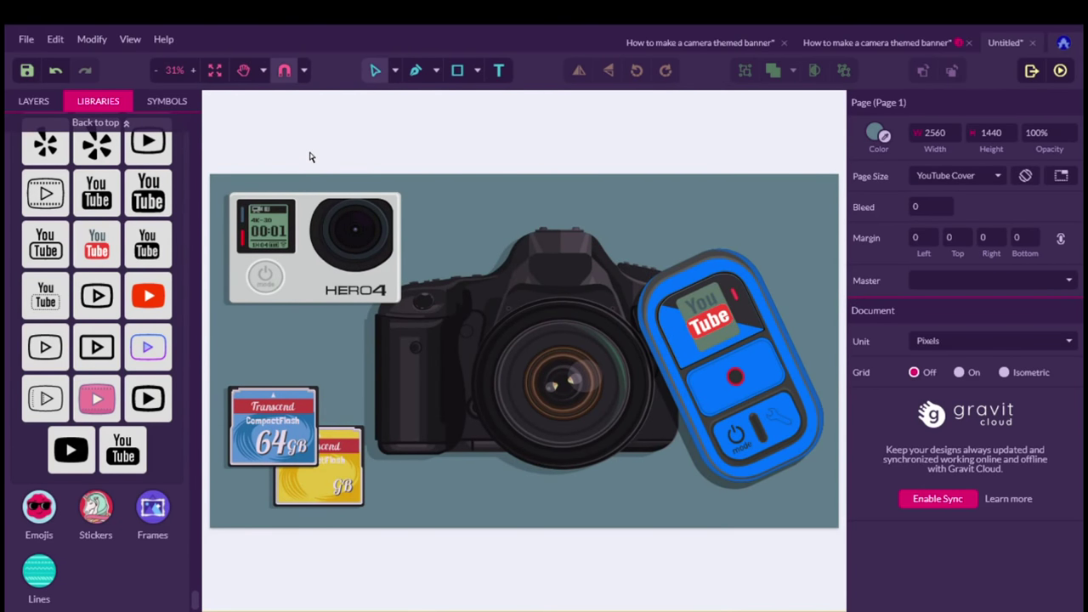
left_click(706, 331)
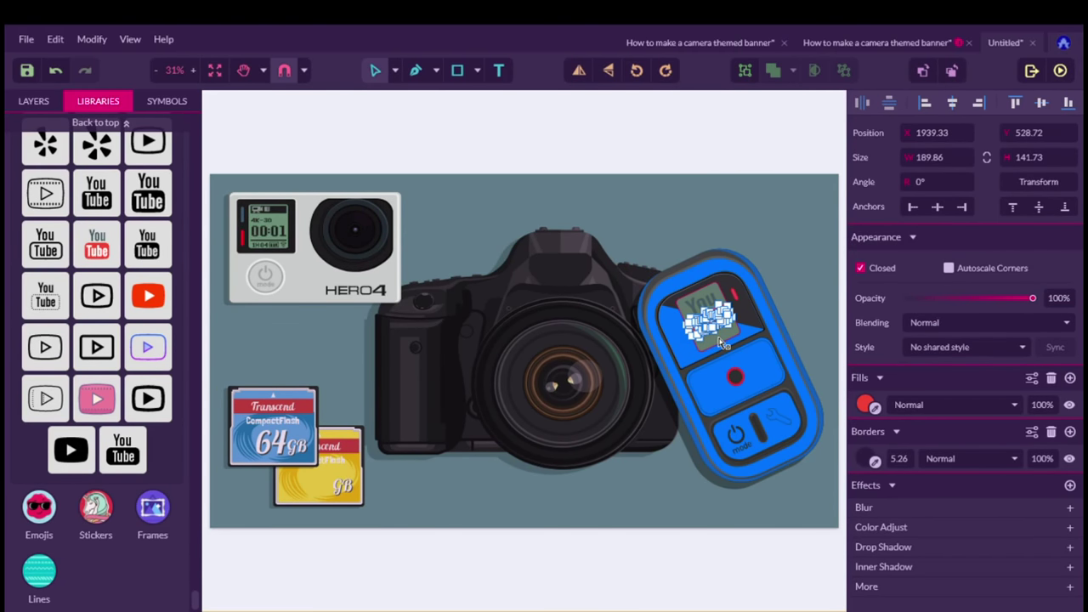
left_click(719, 334)
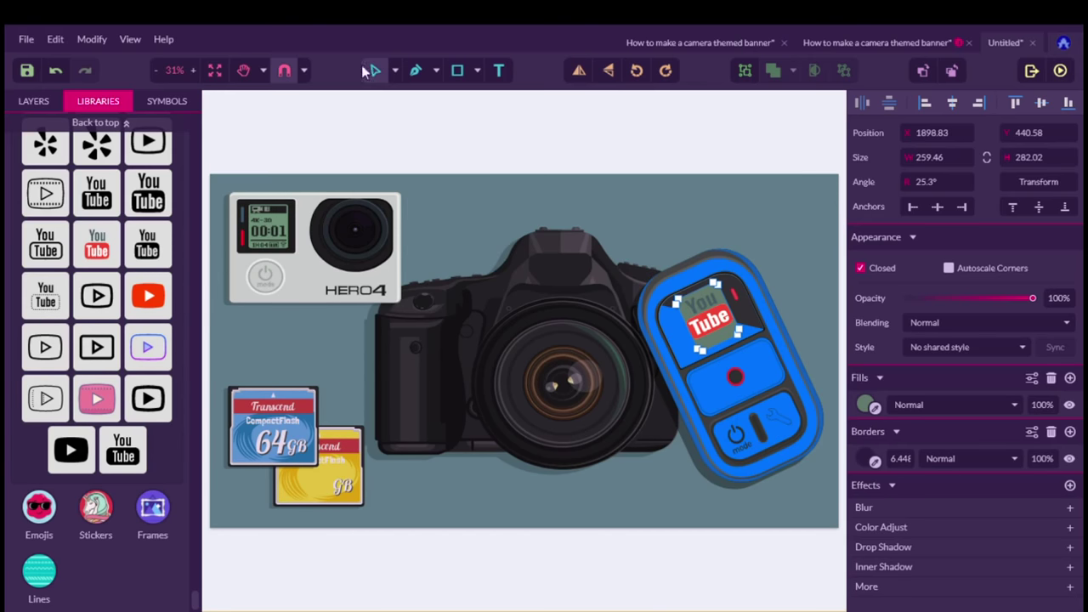
Shrink the whole YouTube logo to about 193 by 185 px within the remote's display, at about X 1936, Y 483.
left_click(395, 72)
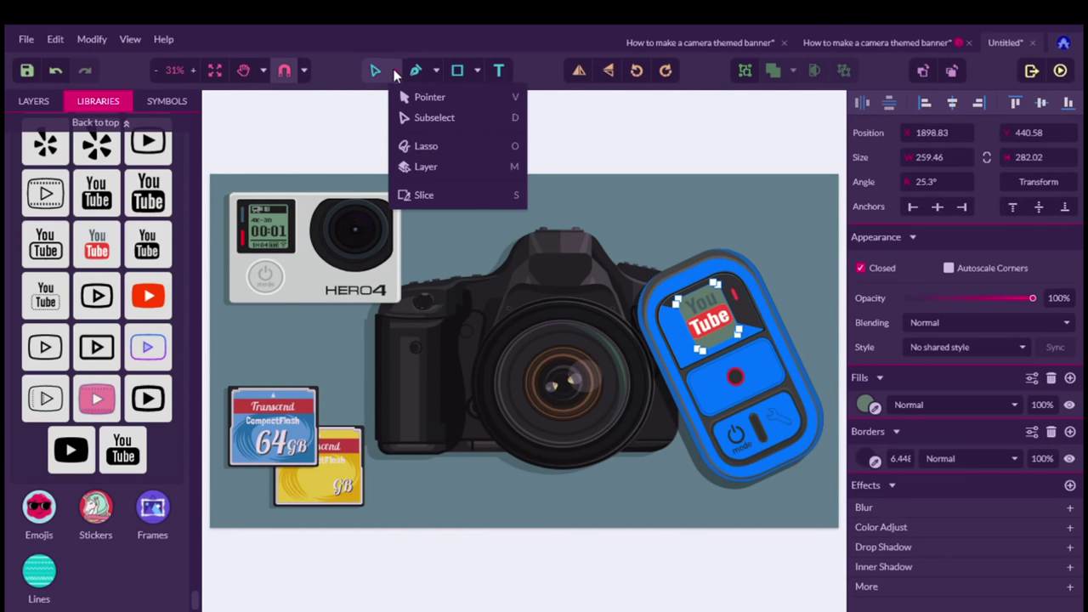
left_click(413, 93)
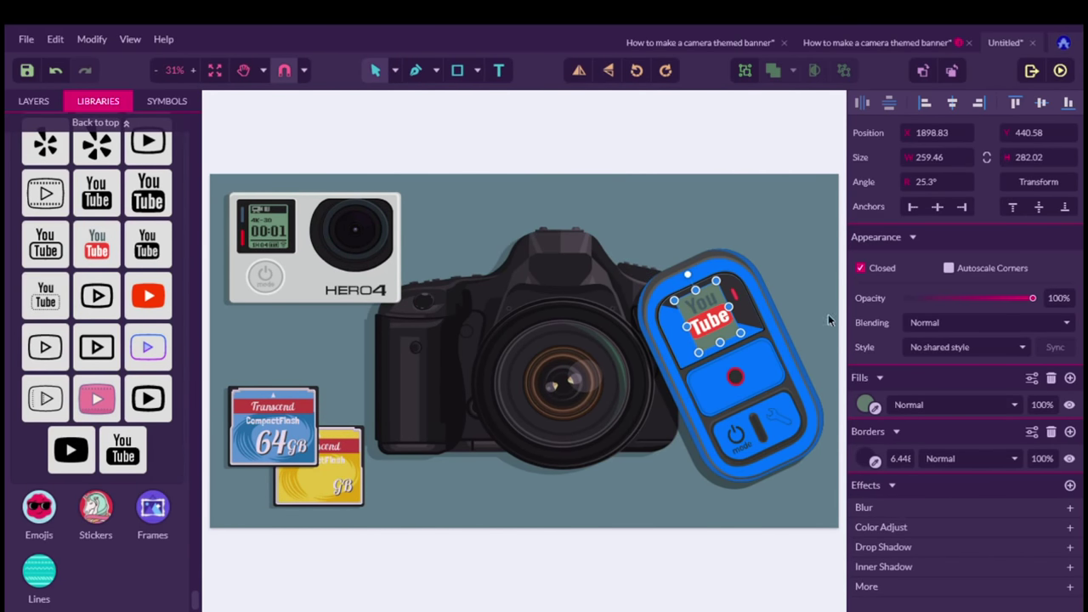
left_click(693, 332)
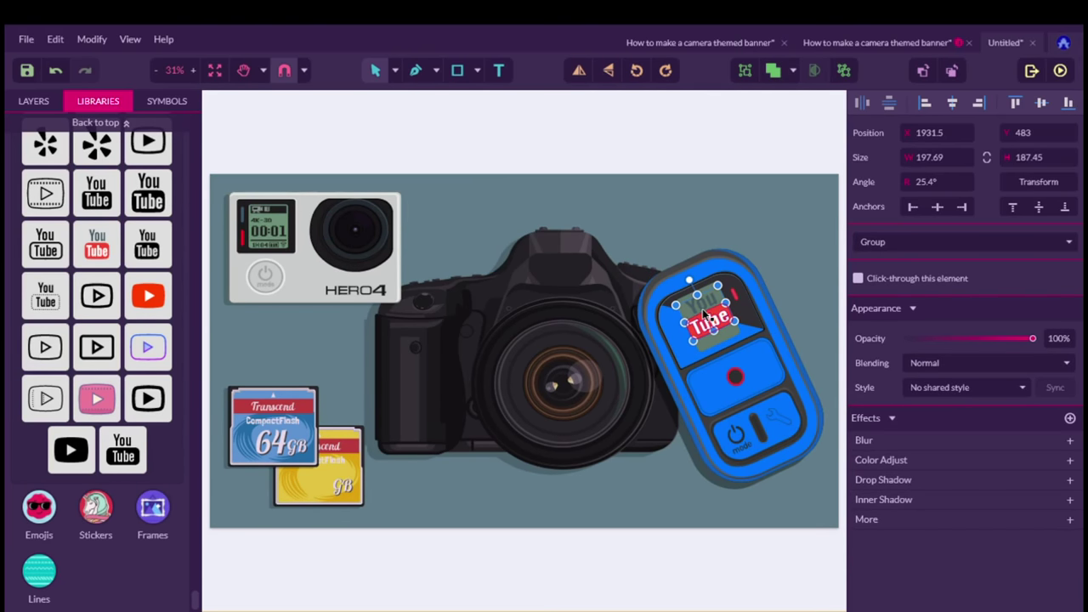
double_click(699, 311)
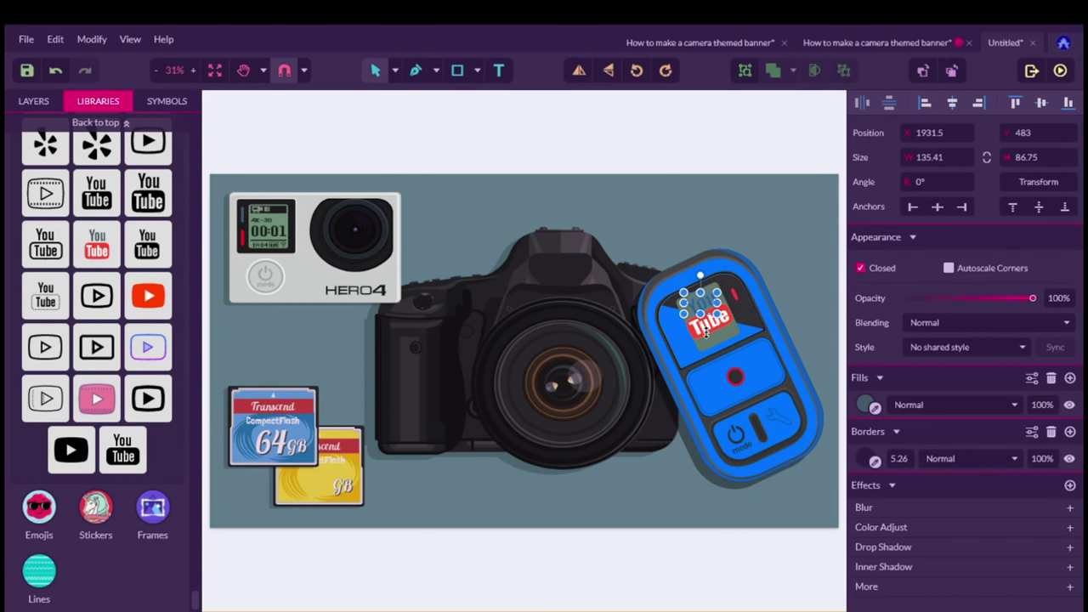
left_click(704, 330)
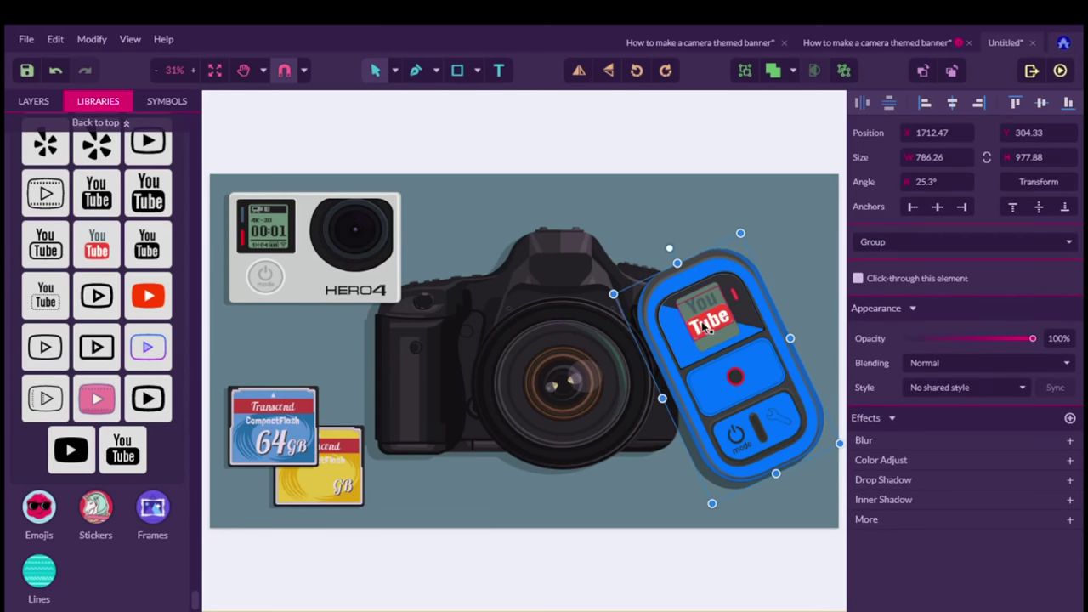
double_click(704, 329)
left_click_drag(704, 330, 690, 325)
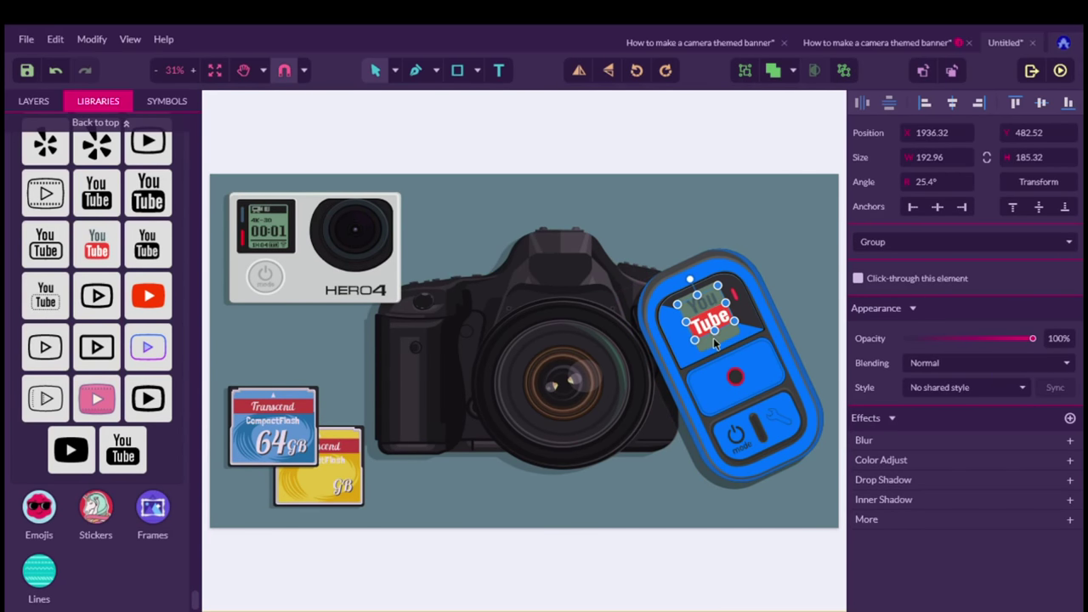
key("Escape")
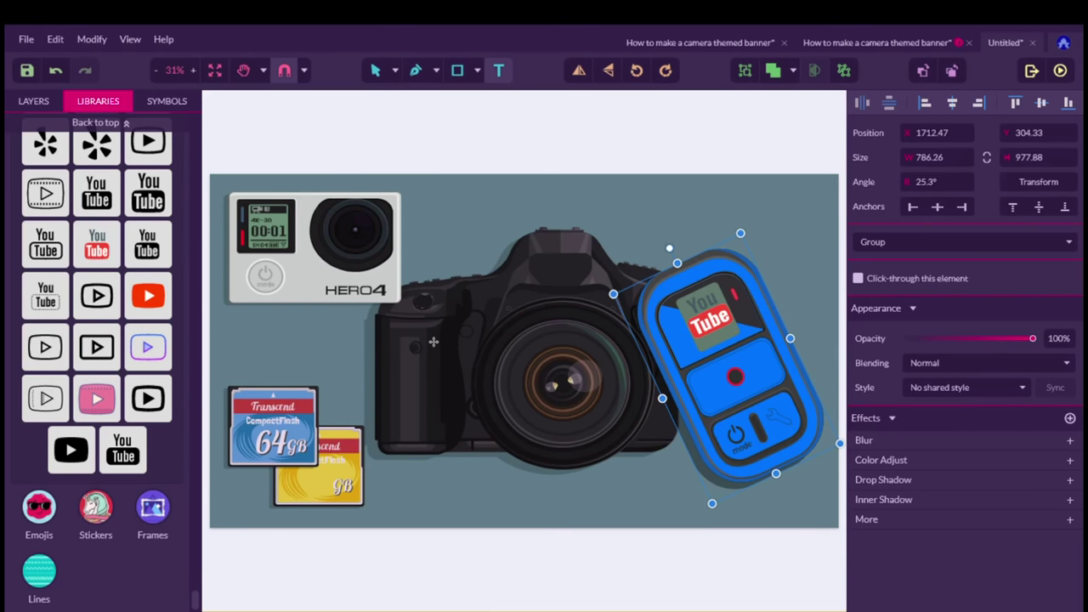
Draw a text box about 1142 by 329 px across the black camera's lens, set the font size to 172, and clear the placeholder text.
left_click_drag(430, 340, 714, 424)
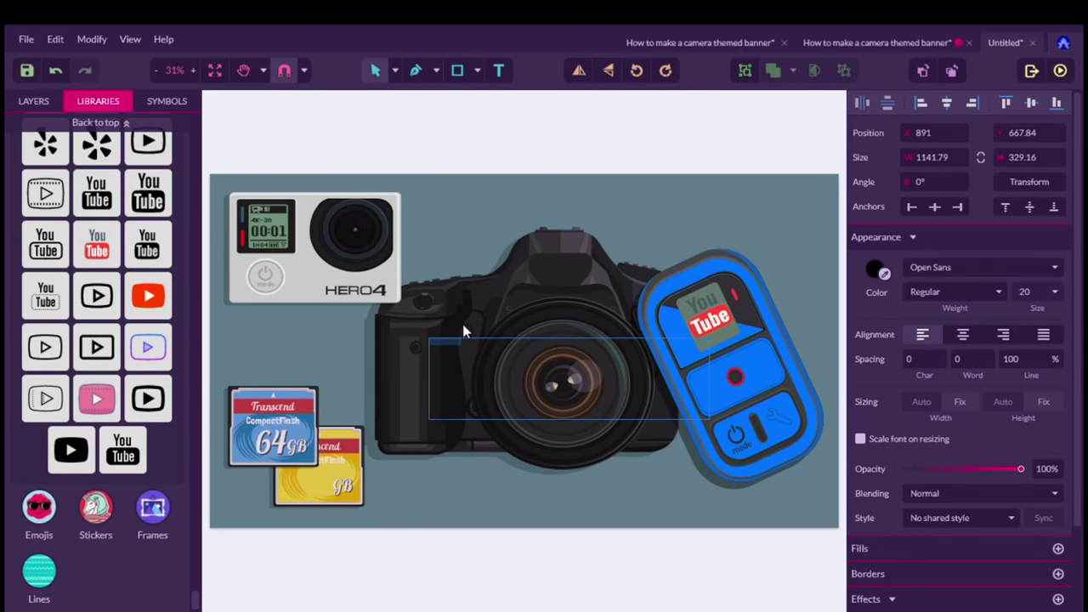
left_click(1055, 292)
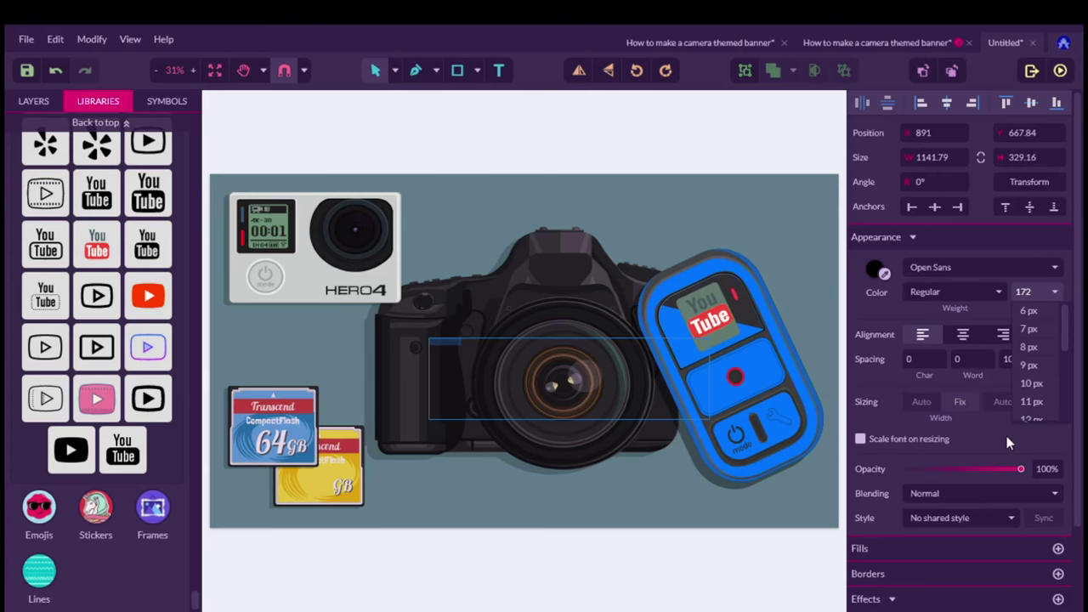
key("Return")
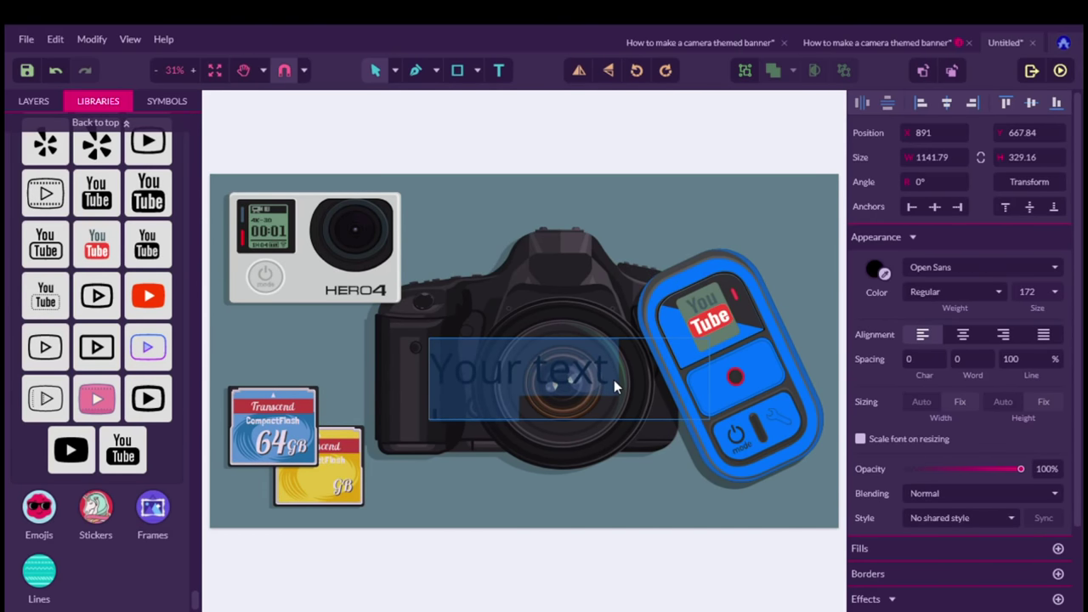
key("BackSpace")
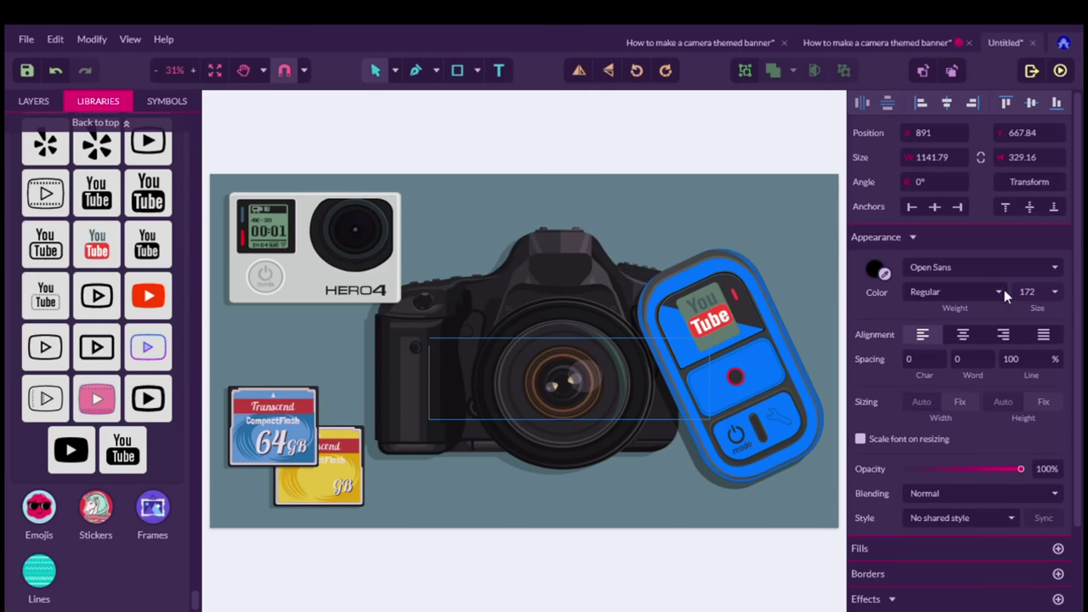
Set the text color to white and erase the trial letters, leaving the text box empty.
left_click(875, 270)
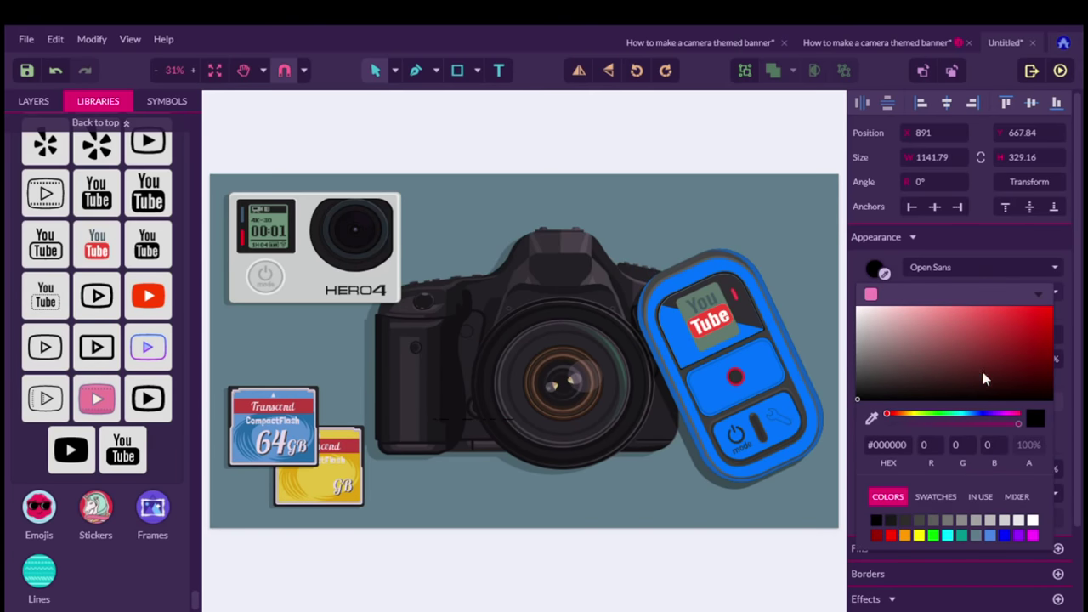
left_click(1032, 518)
left_click(1067, 442)
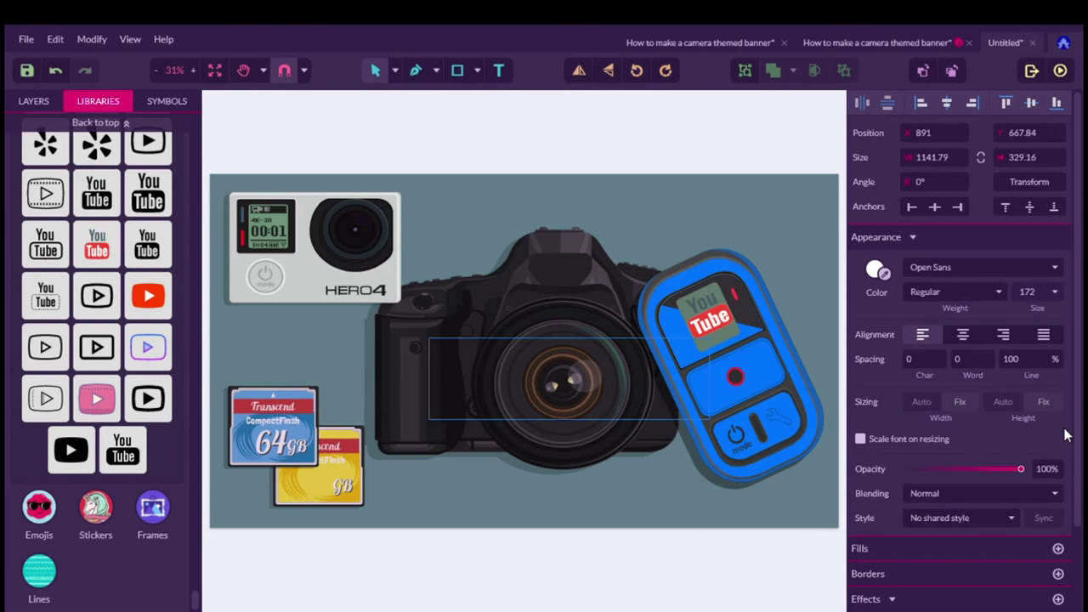
type("h")
key("BackSpace")
type("Y")
key("BackSpace")
Change the text box's font to the Rubik Mono One web font.
left_click(1052, 271)
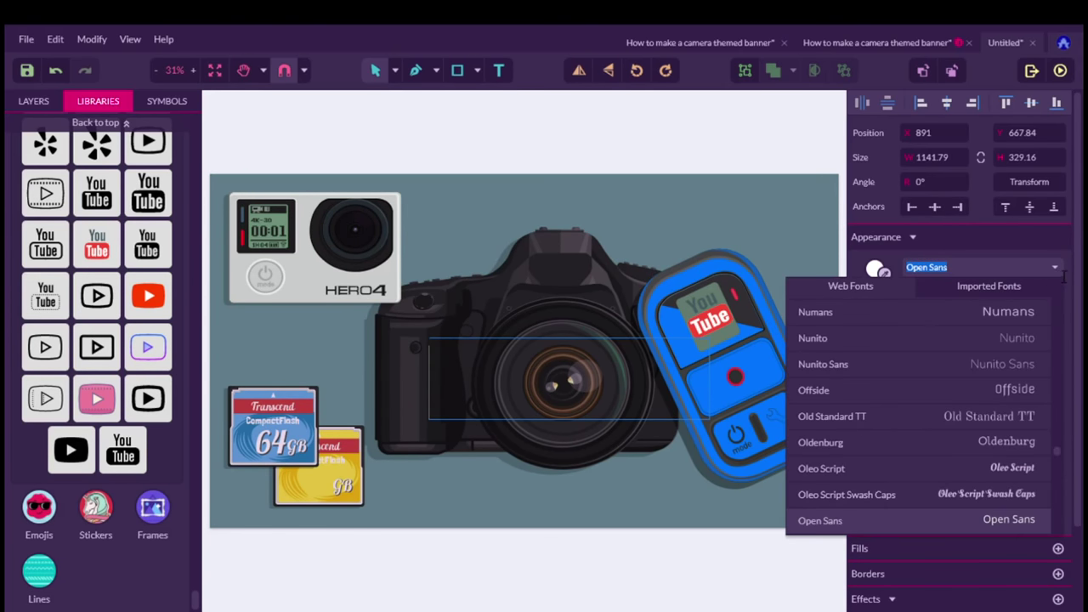
scroll(1040, 336, "down", 3)
scroll(1039, 332, "down", 5)
scroll(1040, 332, "down", 7)
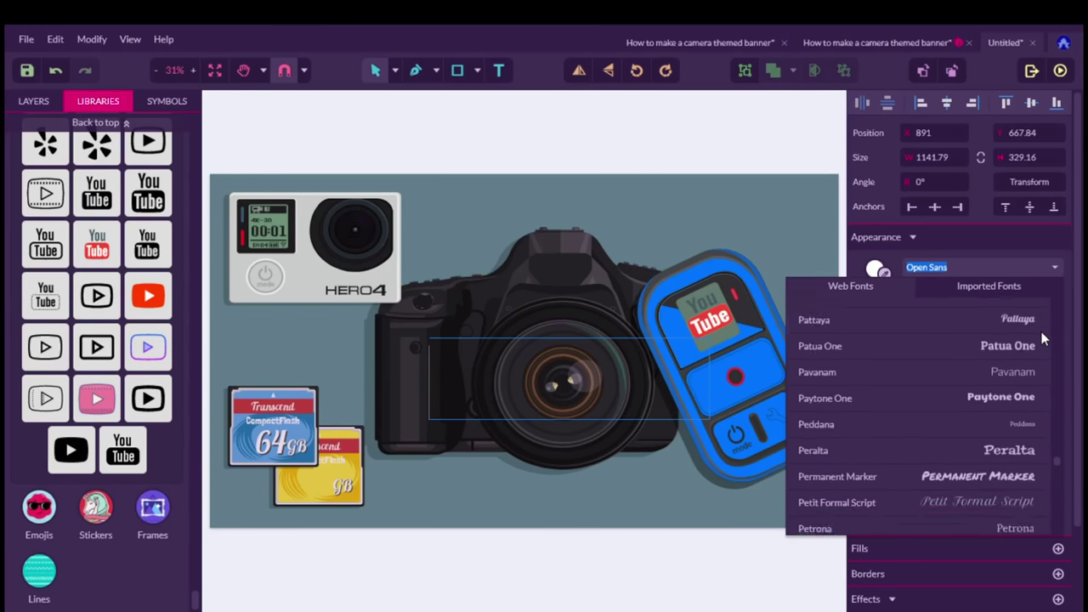
scroll(1041, 332, "down", 10)
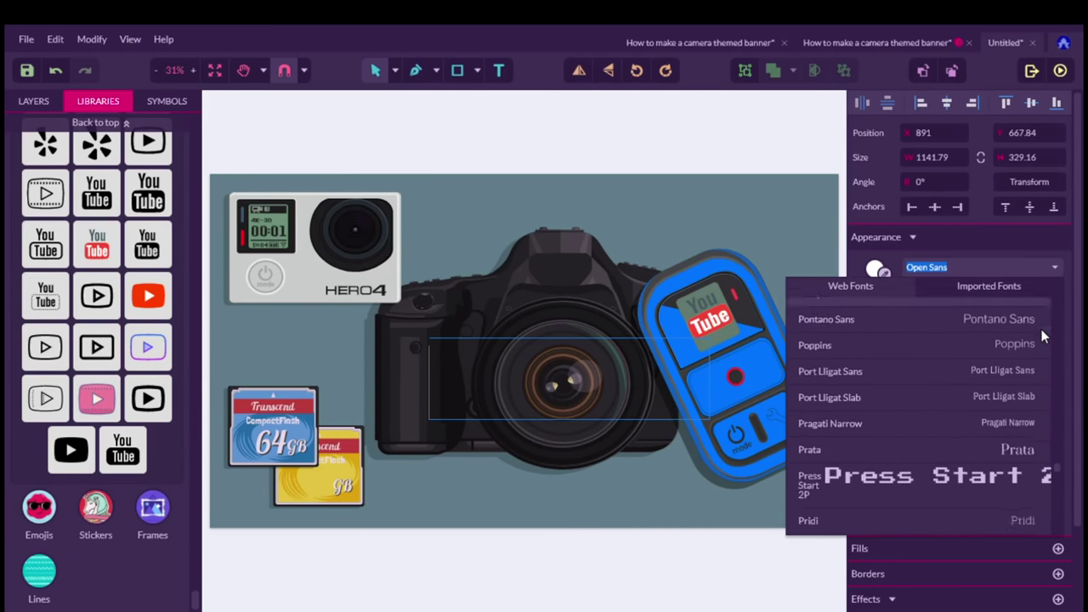
scroll(1042, 329, "down", 10)
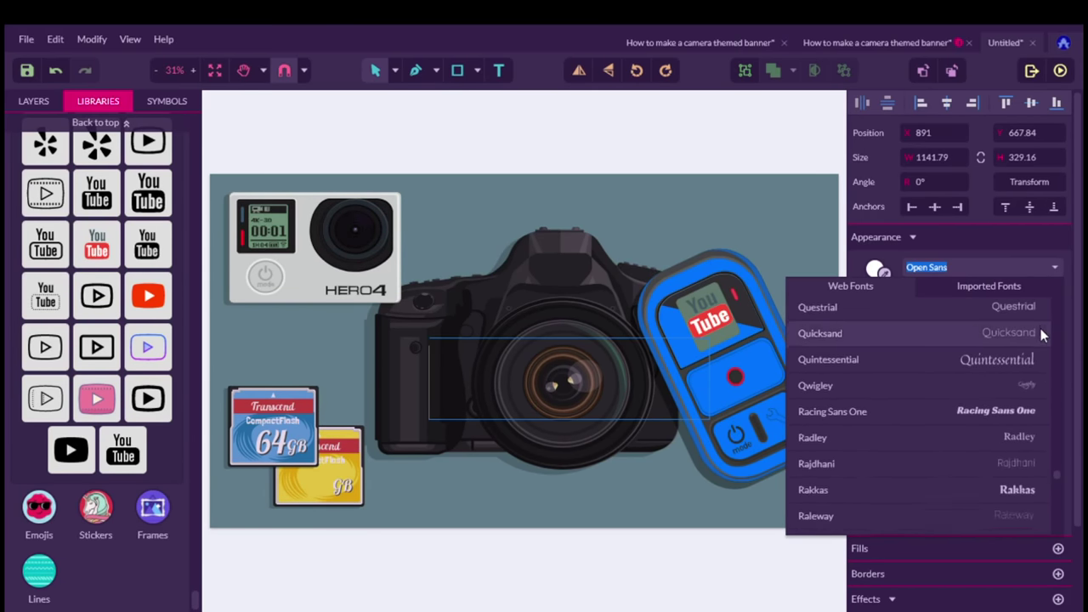
scroll(1040, 329, "down", 10)
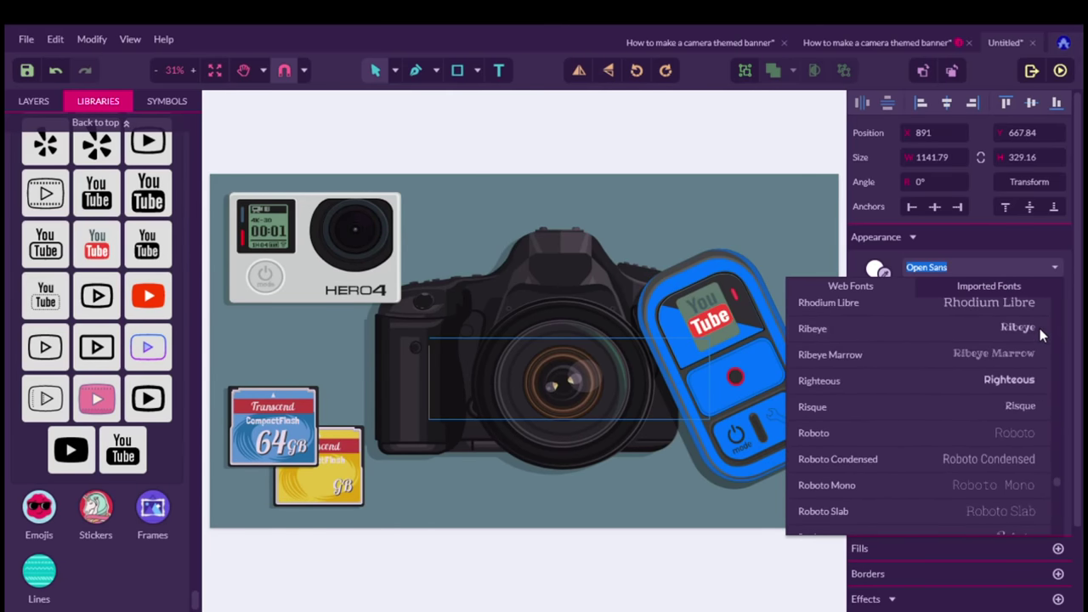
scroll(1040, 328, "down", 10)
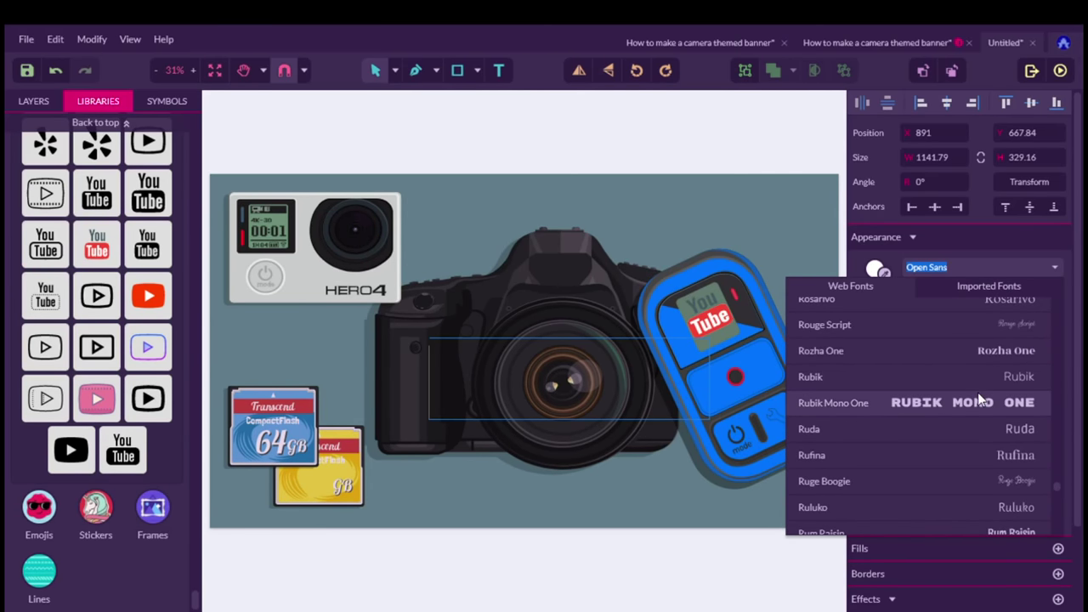
left_click(978, 400)
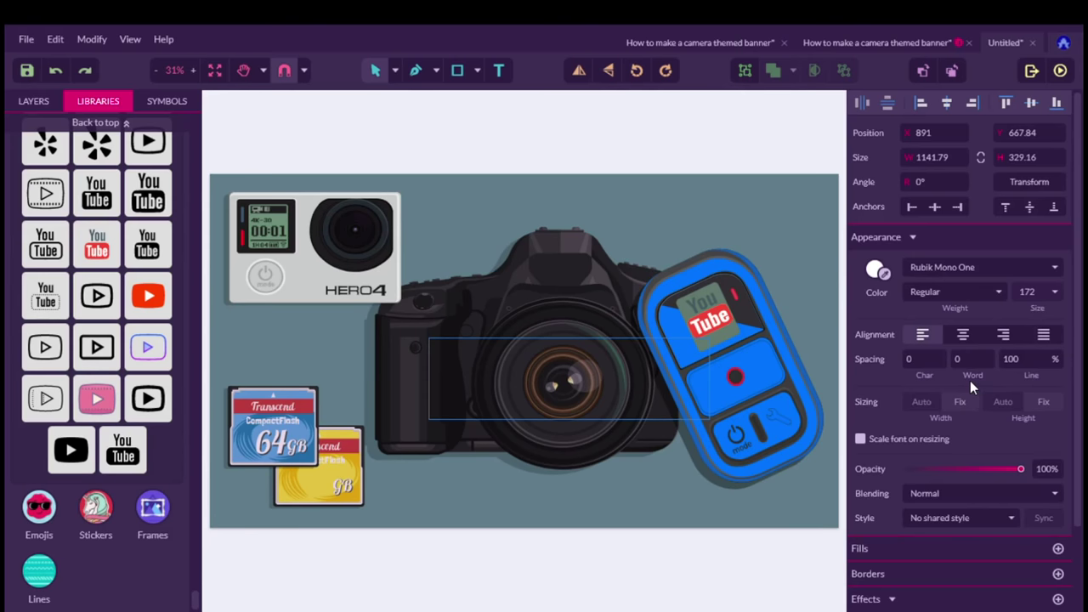
Enter "YOUR NAME" as the banner text and finish text editing.
type("YO")
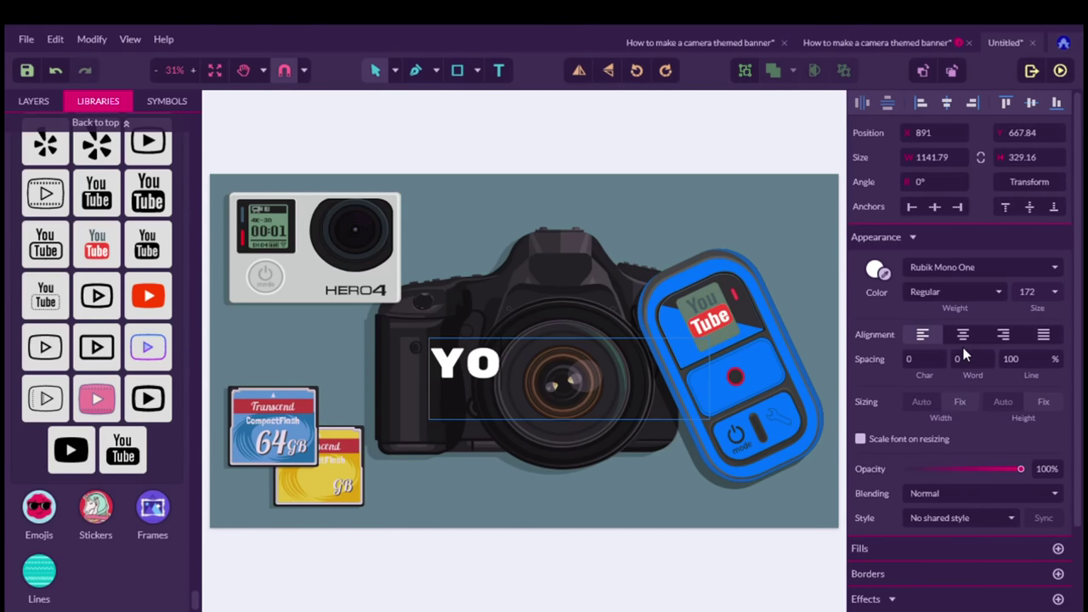
type("UR N")
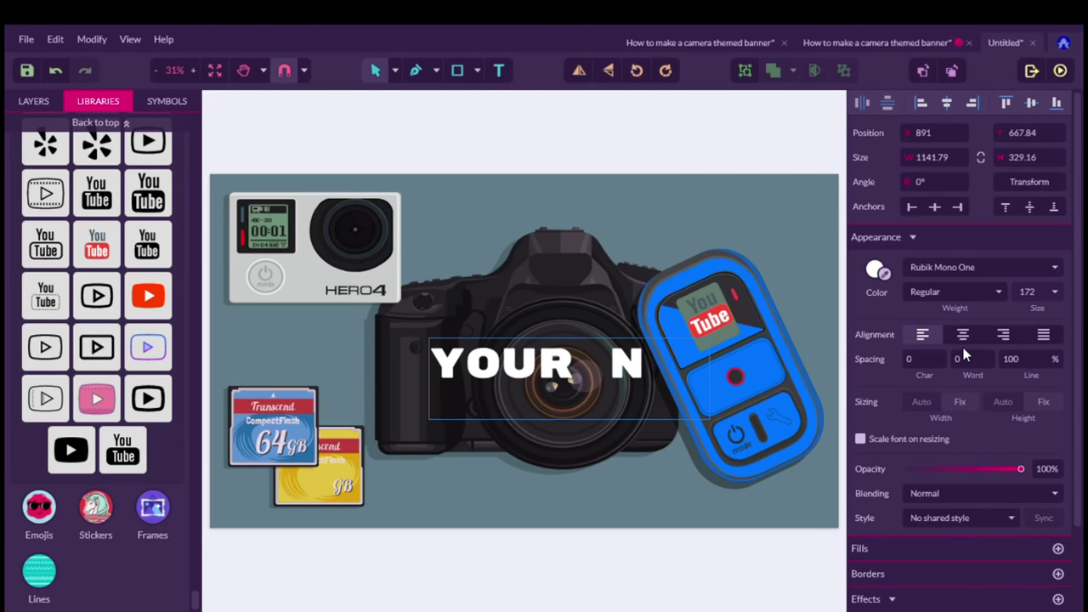
type("AME")
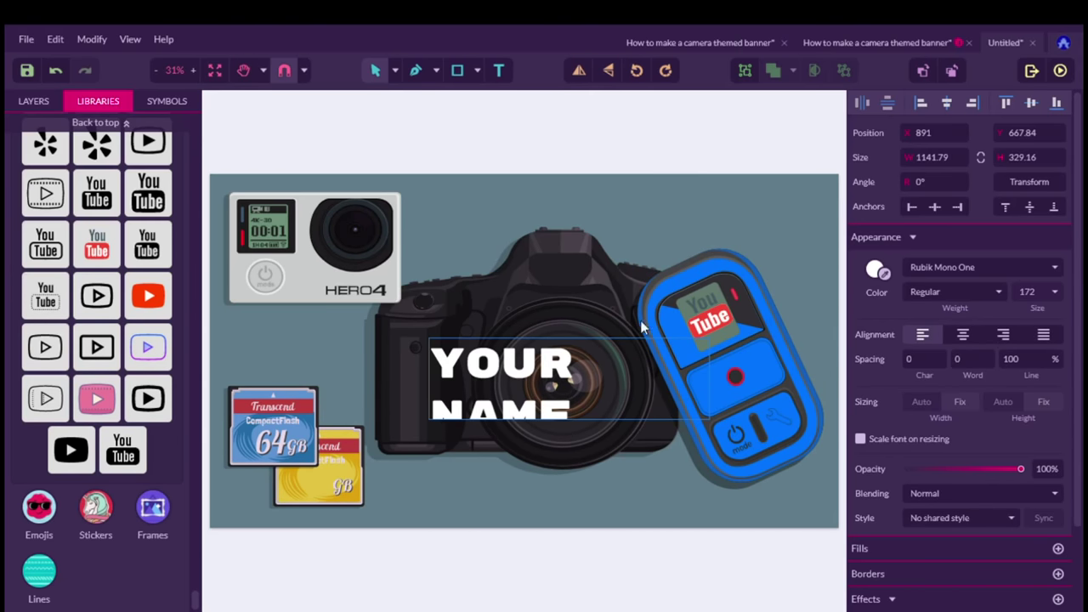
key("Escape")
key("Escape")
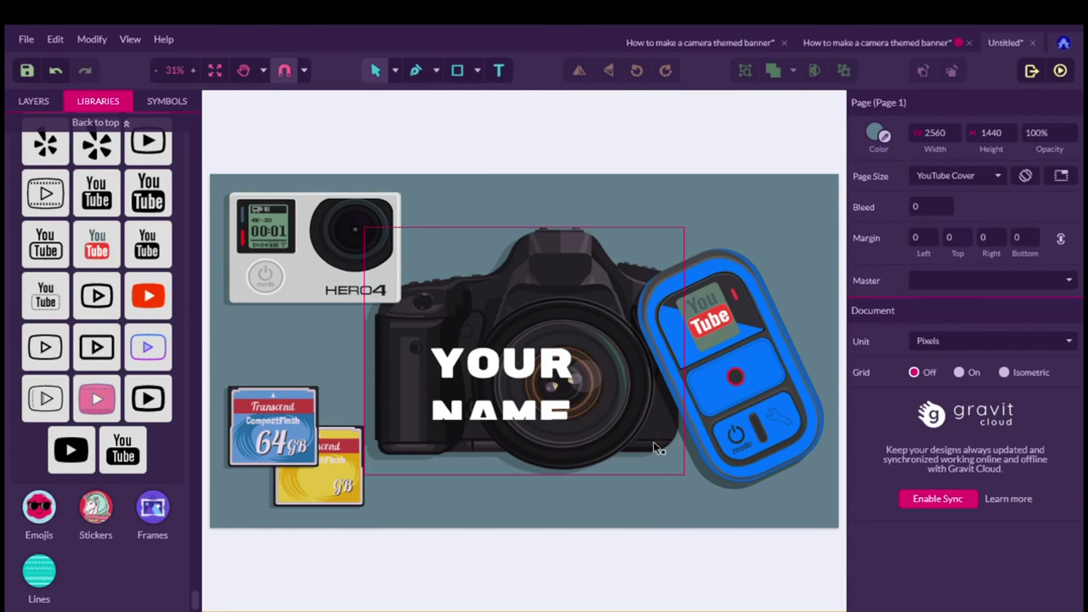
Widen the YOUR NAME text box to about 1386 px so it fits on one line, and shift it horizontally to about X 691.
left_click(610, 415)
left_click_drag(715, 383, 753, 383)
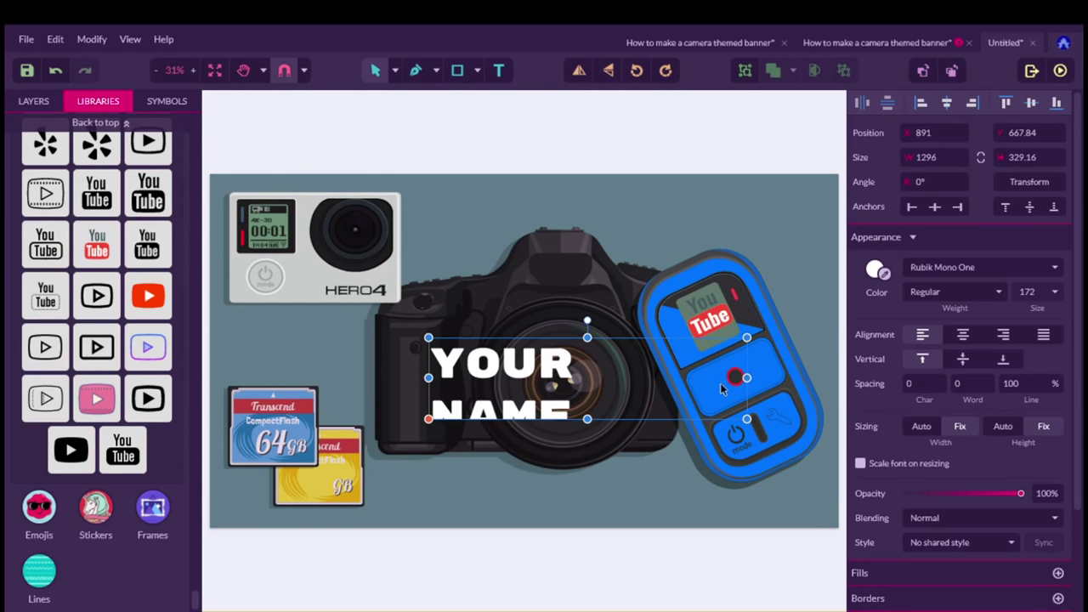
left_click_drag(748, 378, 768, 378)
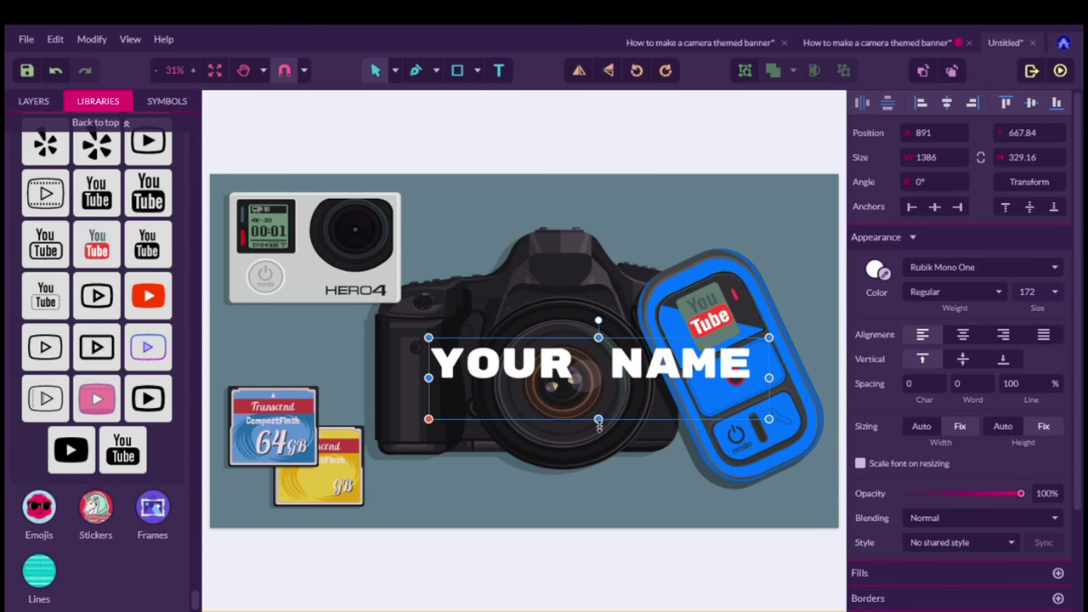
left_click_drag(586, 348, 534, 341)
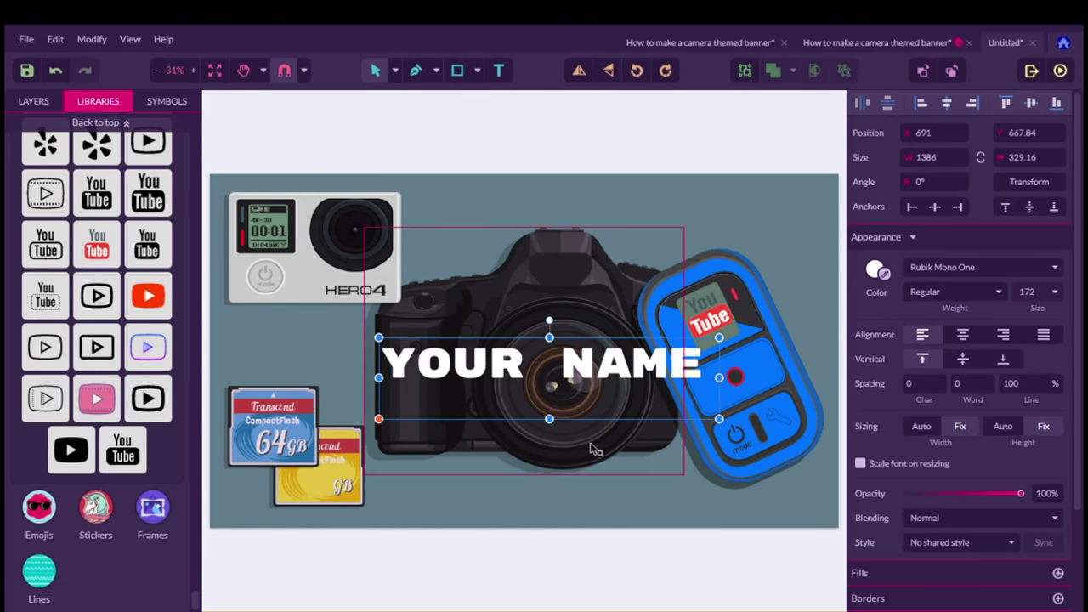
left_click(735, 498)
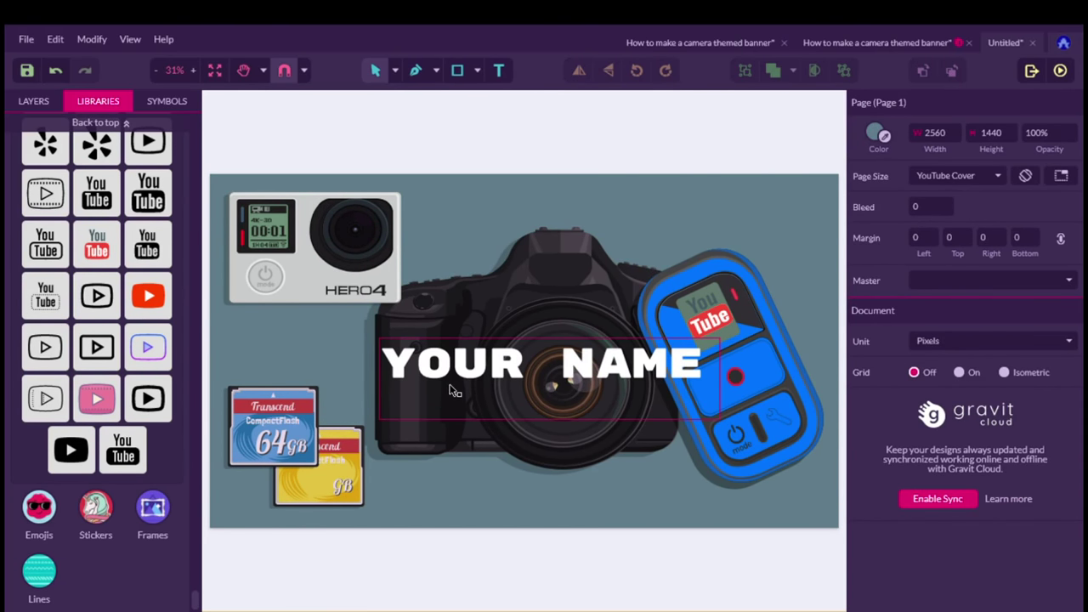